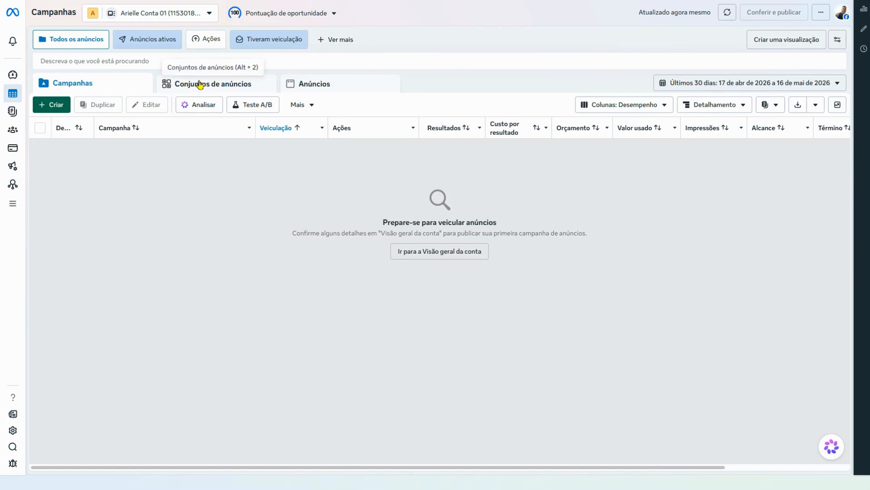
Look through the campaign, ad set and ad levels of the account, returning to the campaigns list
{"action": "left_click", "coordinate": [198, 84]}
{"action": "left_click", "coordinate": [335, 86]}
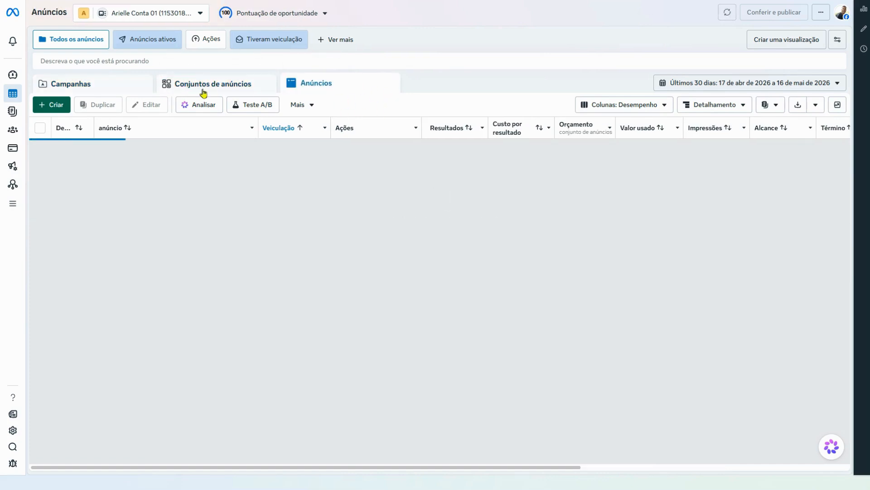
{"action": "left_click", "coordinate": [130, 84]}
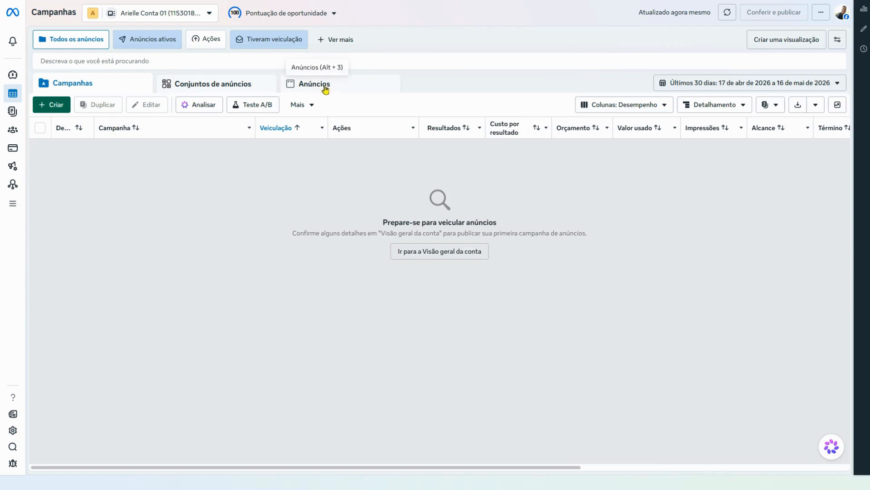
{"action": "left_click", "coordinate": [213, 87]}
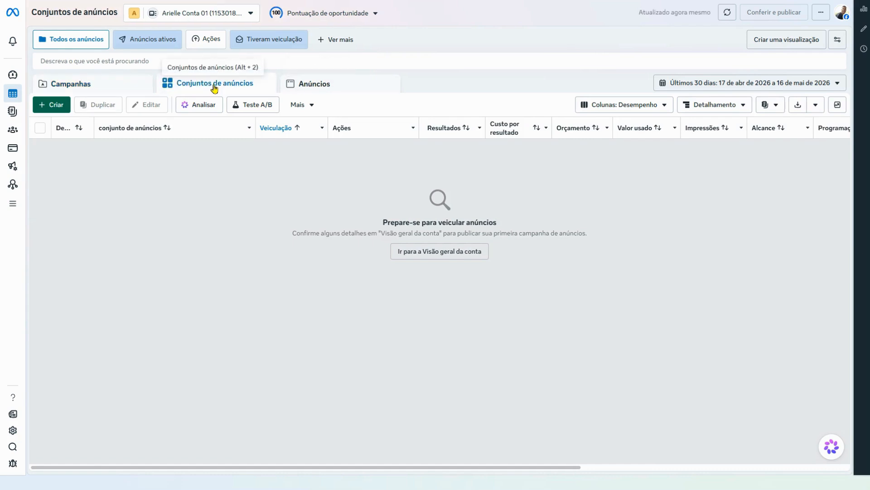
{"action": "left_click", "coordinate": [132, 88]}
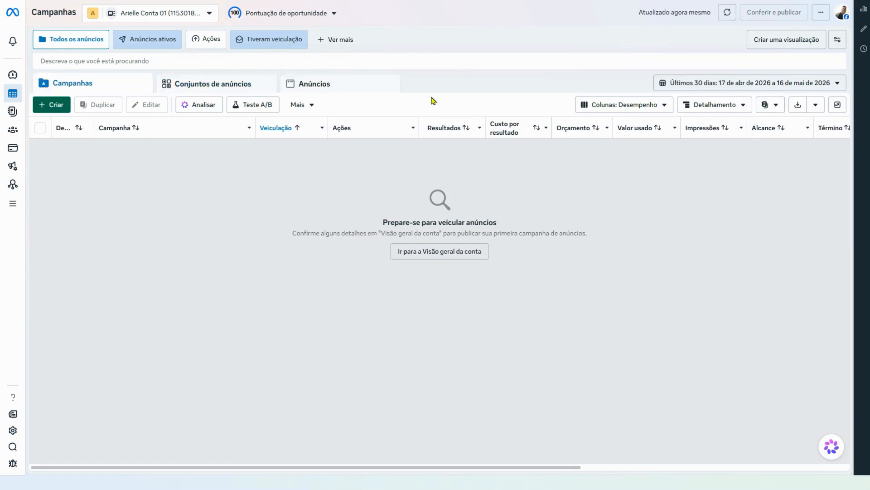
{"action": "left_click", "coordinate": [66, 106]}
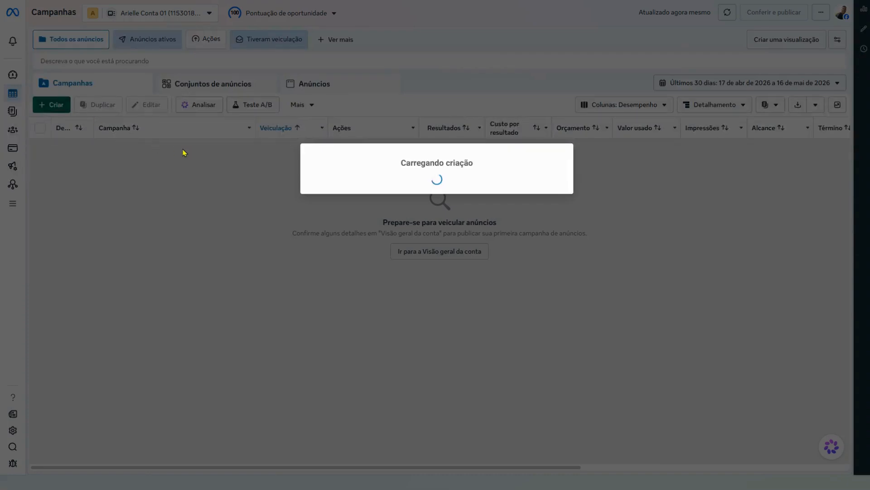
{"action": "left_click", "coordinate": [561, 59]}
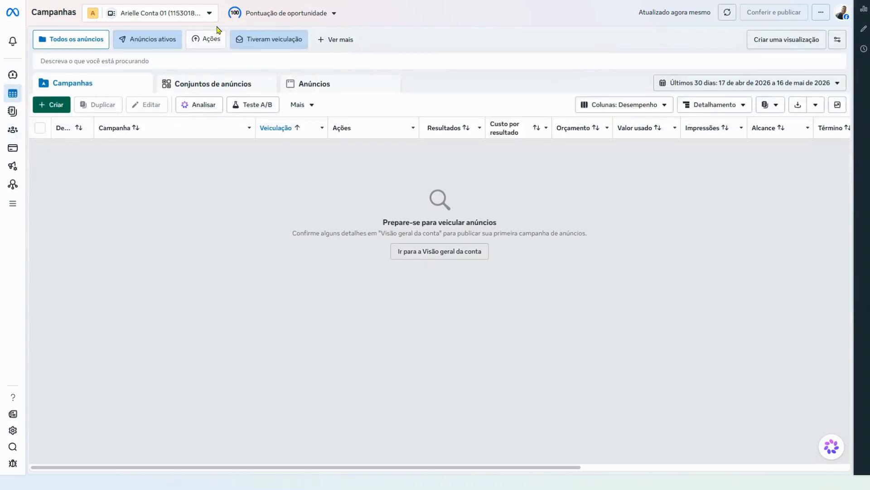
{"action": "left_click", "coordinate": [141, 45]}
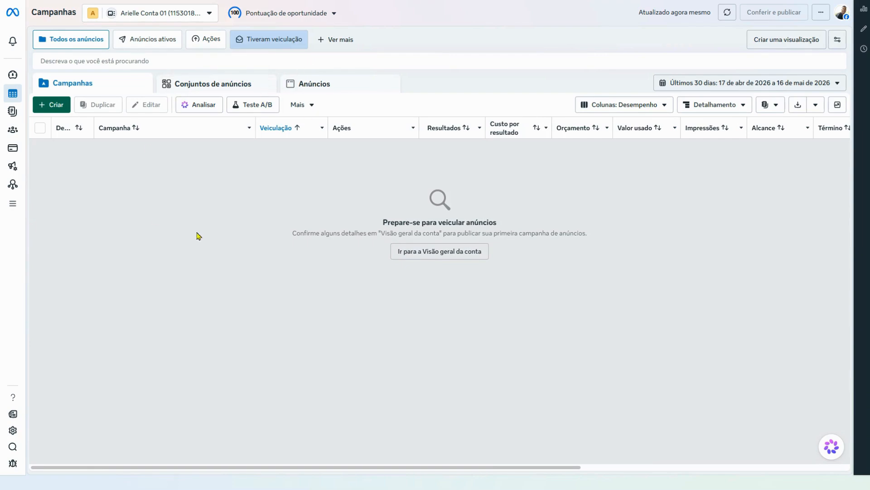
Create a new campaign with the Engajamento objective and the manual engagement campaign configuration
{"action": "left_click", "coordinate": [49, 109]}
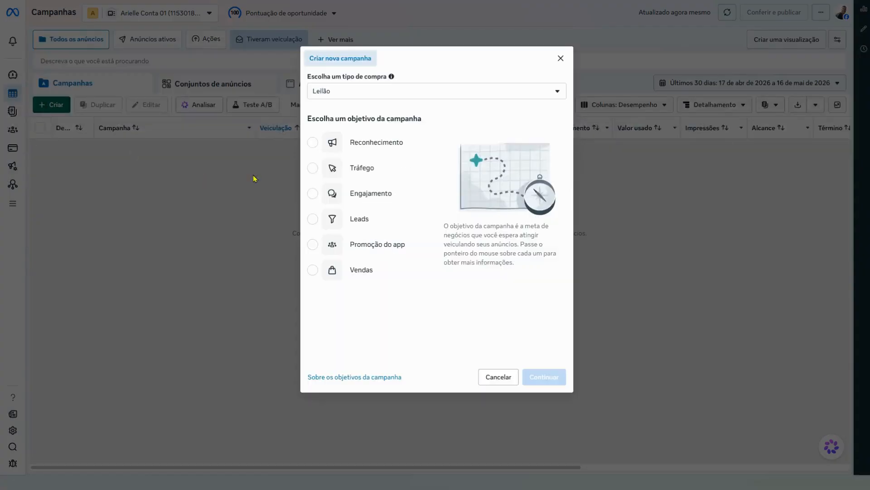
{"action": "left_click", "coordinate": [364, 190]}
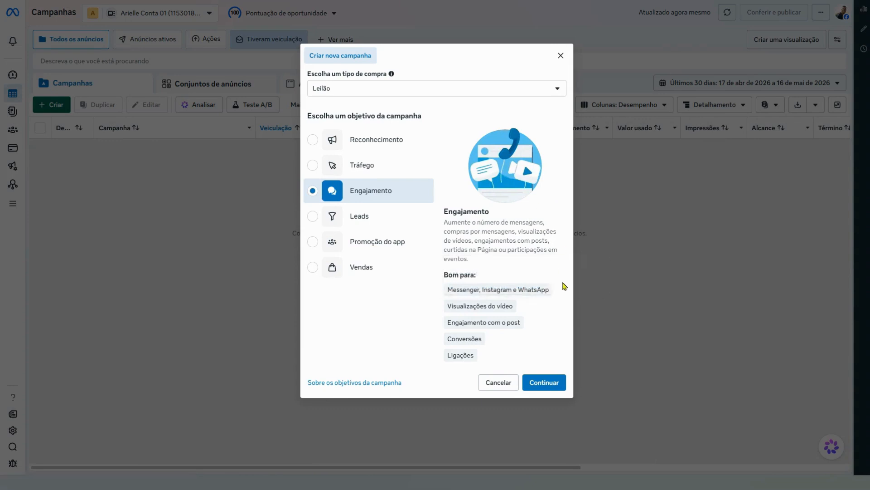
{"action": "double_click", "coordinate": [533, 289]}
{"action": "left_click", "coordinate": [546, 382]}
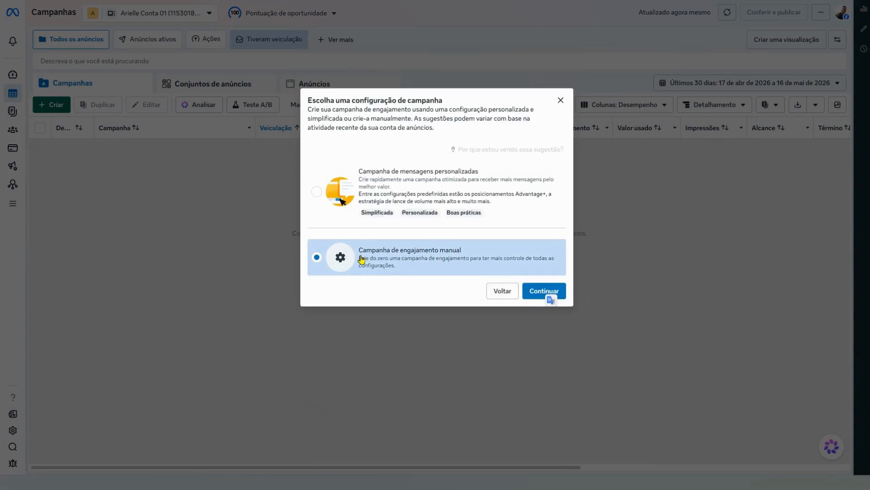
{"action": "left_click_drag", "start_coordinate": [361, 253], "coordinate": [474, 256]}
{"action": "left_click", "coordinate": [473, 256]}
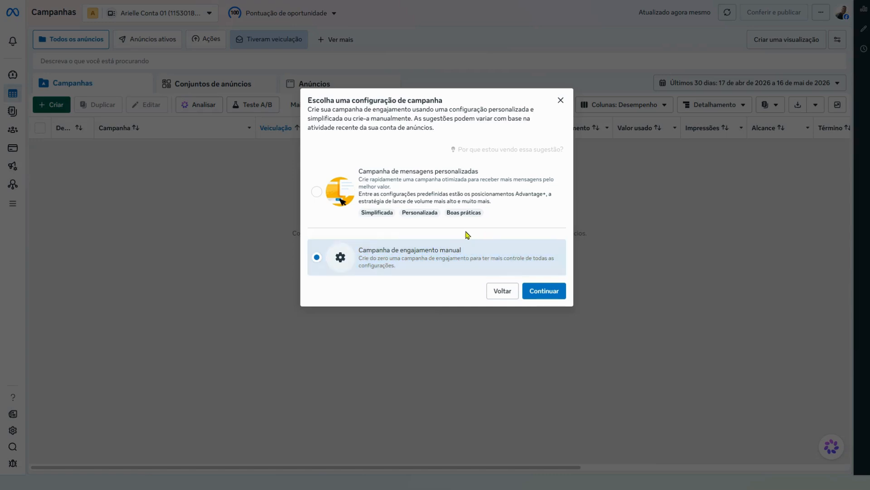
{"action": "left_click", "coordinate": [543, 293]}
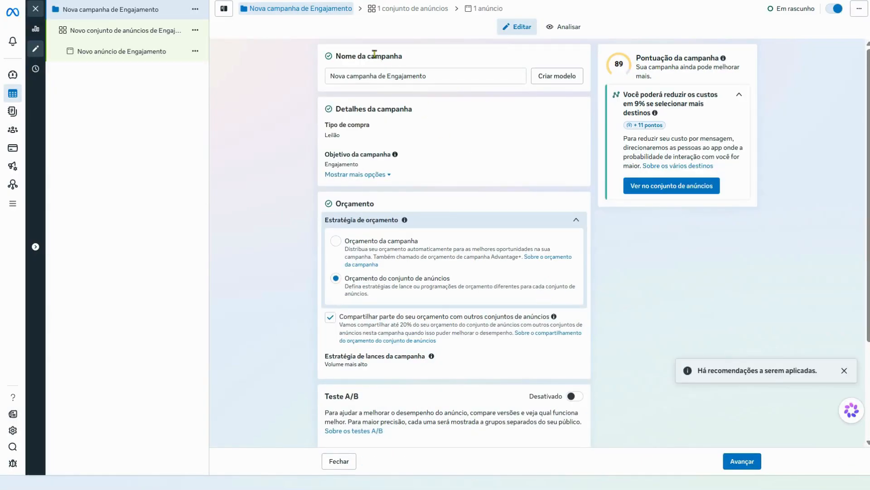
Examine the name settings at the campaign, ad set and ad levels of the draft
{"action": "triple_click", "coordinate": [375, 55]}
{"action": "left_click", "coordinate": [302, 59]}
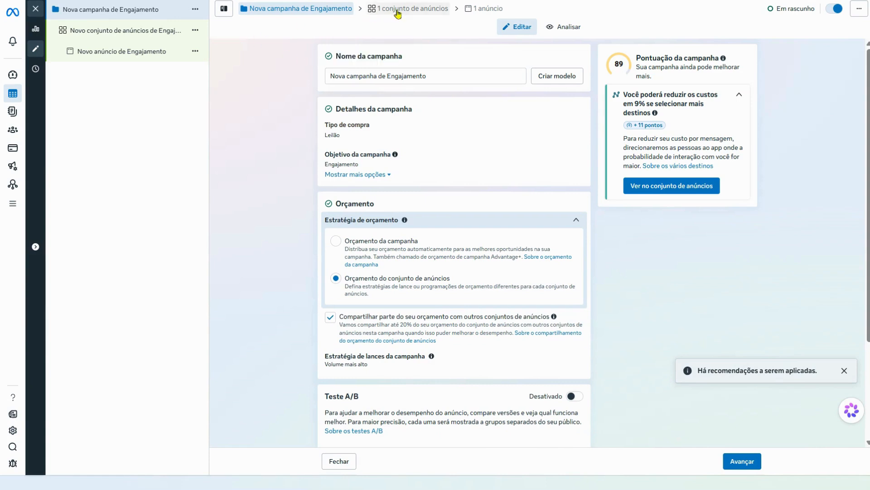
{"action": "left_click", "coordinate": [144, 37]}
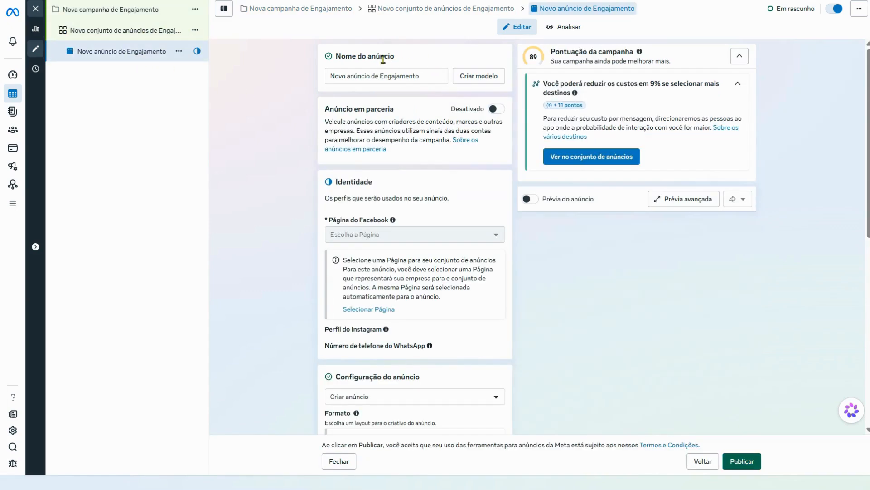
{"action": "triple_click", "coordinate": [382, 59]}
{"action": "left_click", "coordinate": [448, 12]}
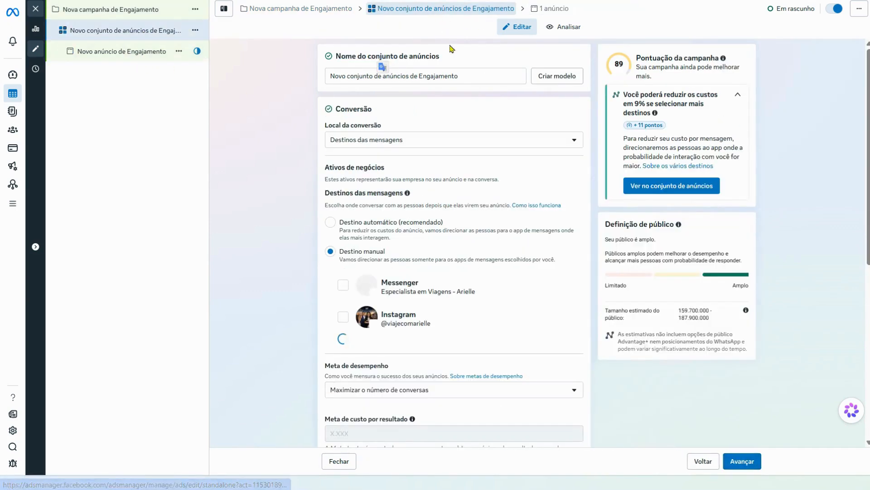
{"action": "left_click", "coordinate": [299, 9]}
{"action": "triple_click", "coordinate": [348, 56]}
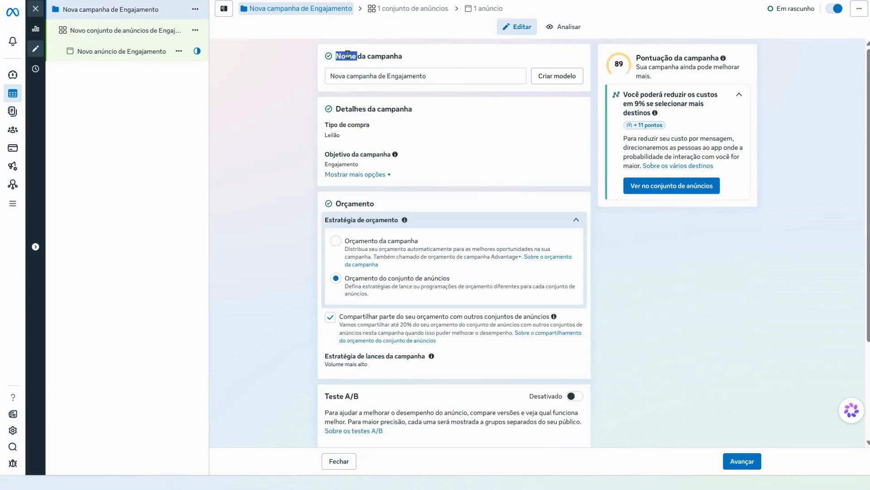
{"action": "left_click", "coordinate": [434, 55]}
{"action": "double_click", "coordinate": [335, 56]}
{"action": "triple_click", "coordinate": [335, 56]}
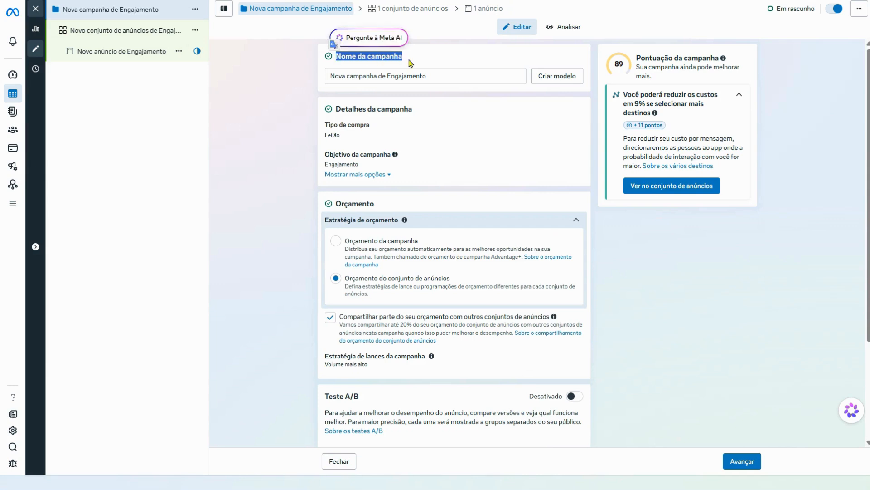
Rename the campaign as "CAMPANHA MODELO >>> NÃO EDITAR E NÃO EXCLUIR!"
{"action": "triple_click", "coordinate": [430, 76]}
{"action": "key", "text": "Caps_Lock"}
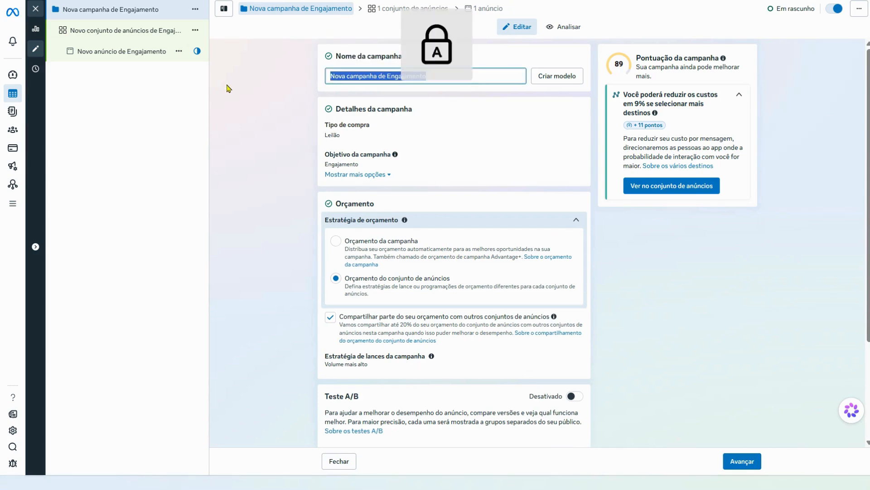
{"action": "type", "text": "CAMPANHA MODELO"}
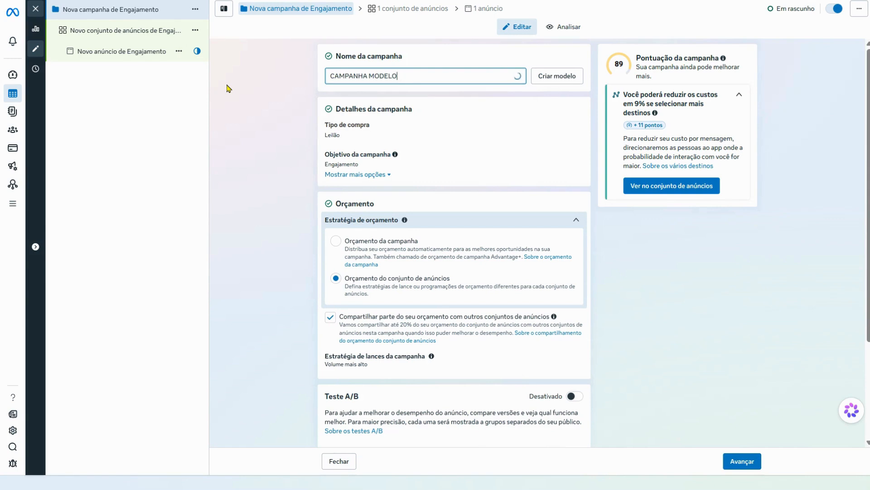
{"action": "type", "text": " >>>"}
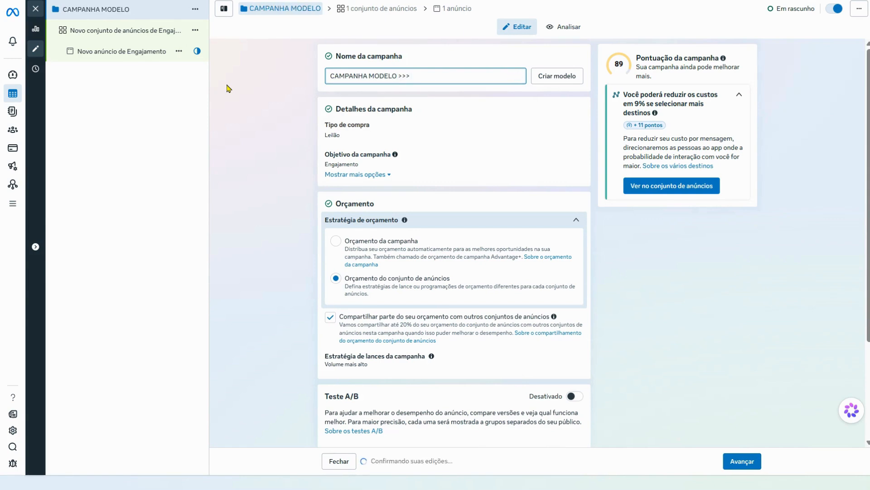
{"action": "type", "text": " NÃO EDIT"}
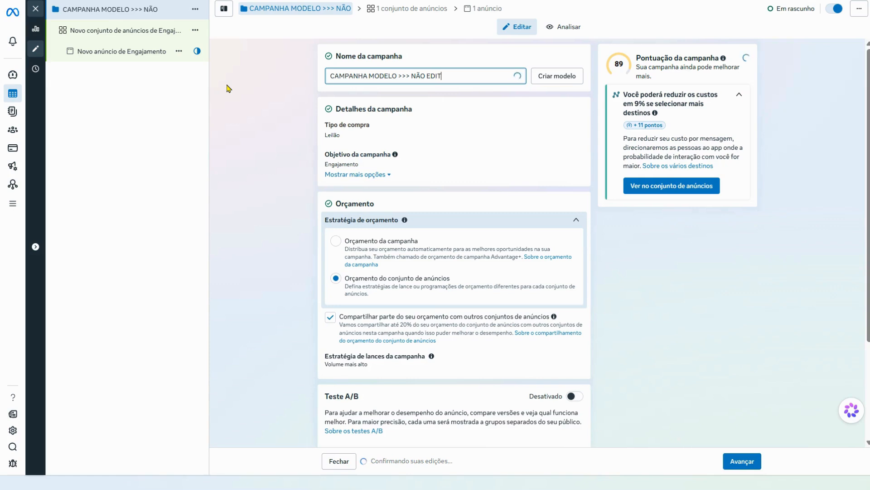
{"action": "type", "text": "AR"}
{"action": "key", "text": "BackSpace"}
{"action": "type", "text": "AR E N"}
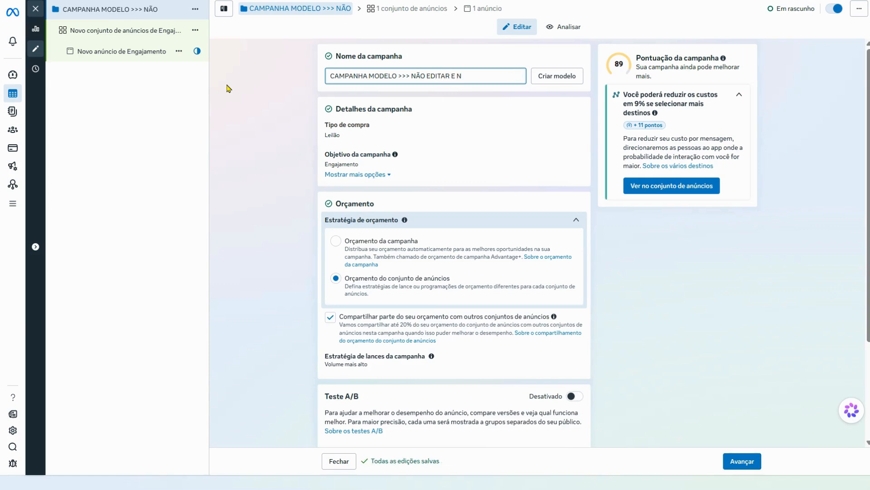
{"action": "type", "text": "ÃO EXCLUIR!"}
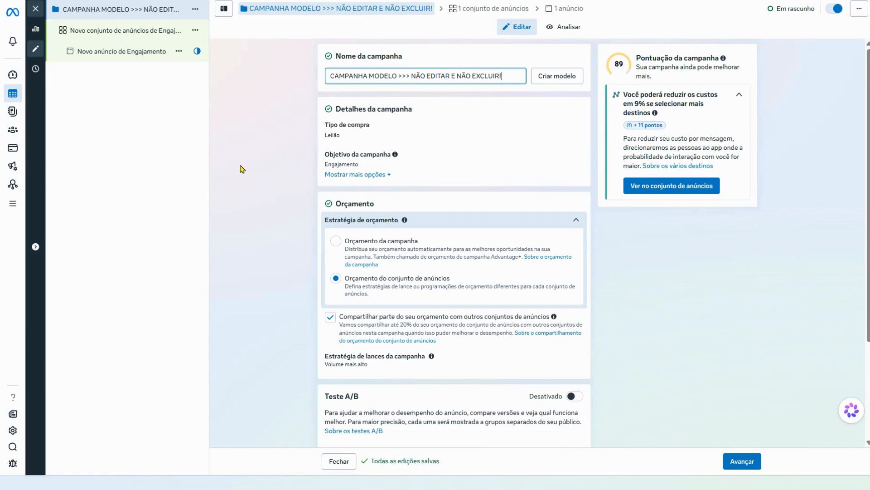
Examine the purchase type choices, the additional options and the objective choices in the campaign details
{"action": "left_click", "coordinate": [564, 129]}
{"action": "left_click", "coordinate": [428, 145]}
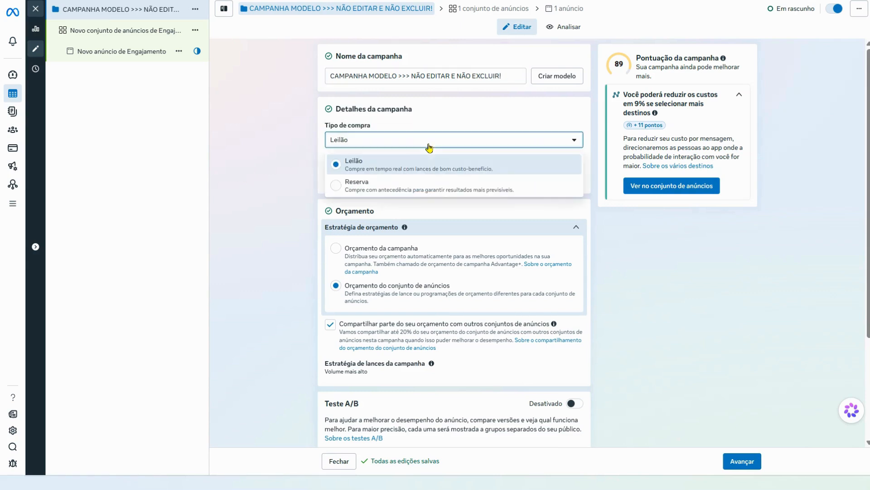
{"action": "left_click", "coordinate": [414, 148]}
{"action": "left_click", "coordinate": [380, 181]}
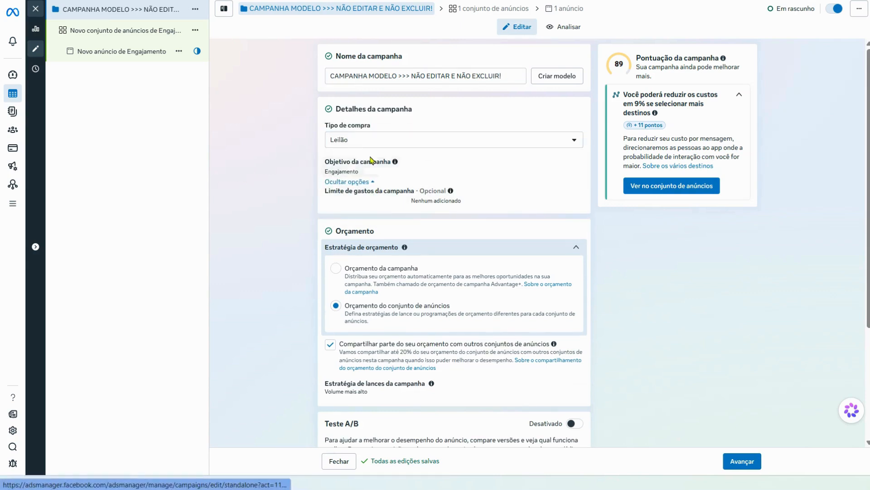
{"action": "left_click", "coordinate": [580, 167]}
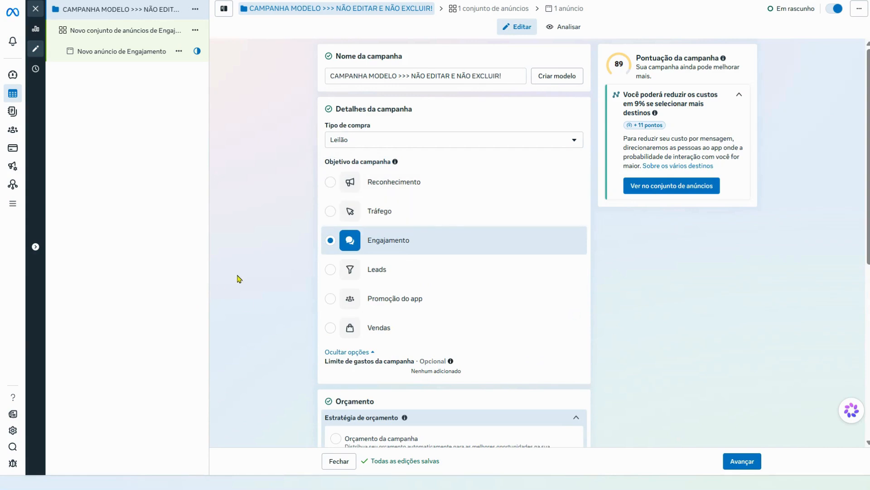
Compare the campaign budget and ad set budget strategies, checking the ad set's own settings as well
{"action": "scroll", "coordinate": [254, 269], "scroll_direction": "down", "scroll_amount": 4}
{"action": "left_click", "coordinate": [354, 274]}
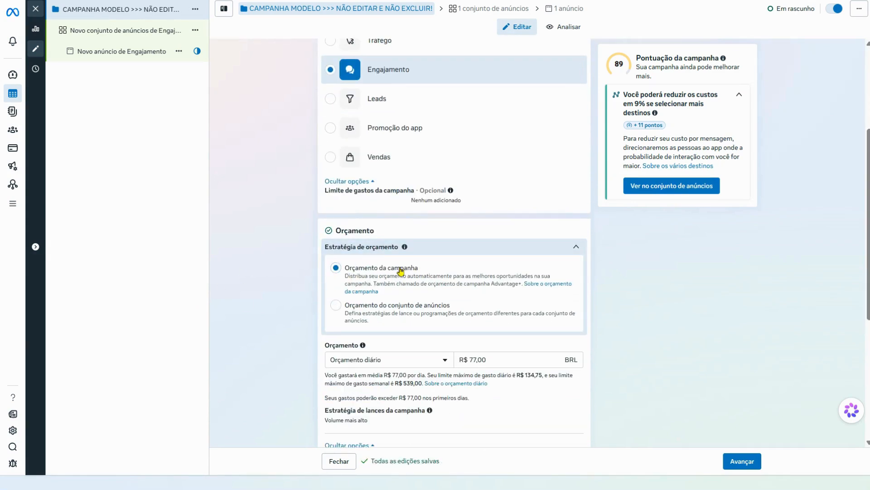
{"action": "scroll", "coordinate": [368, 182], "scroll_direction": "down", "scroll_amount": 1}
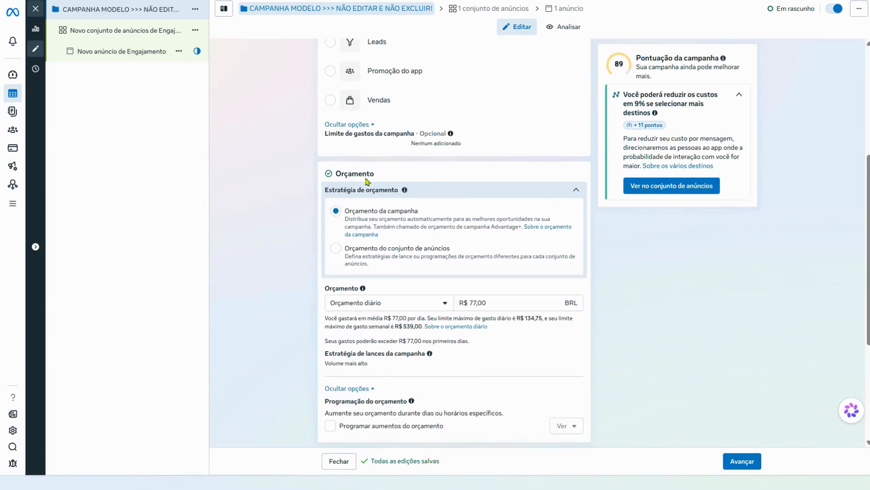
{"action": "left_click", "coordinate": [525, 303]}
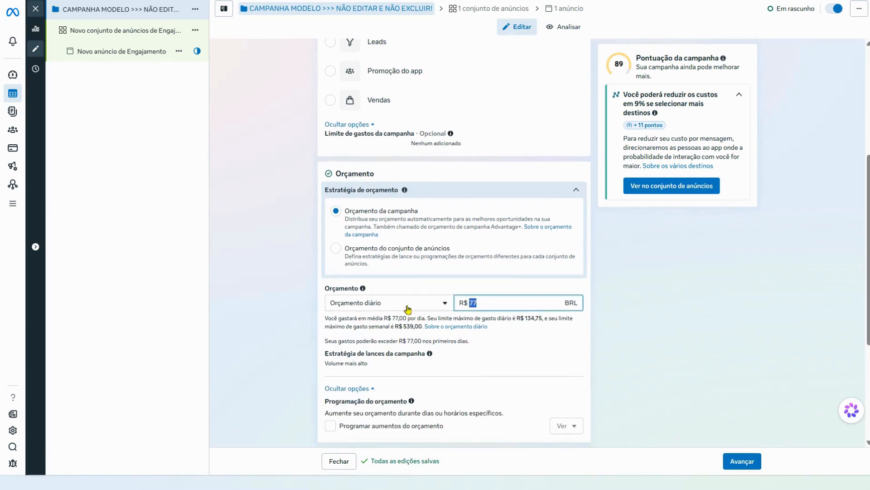
{"action": "left_click", "coordinate": [351, 255]}
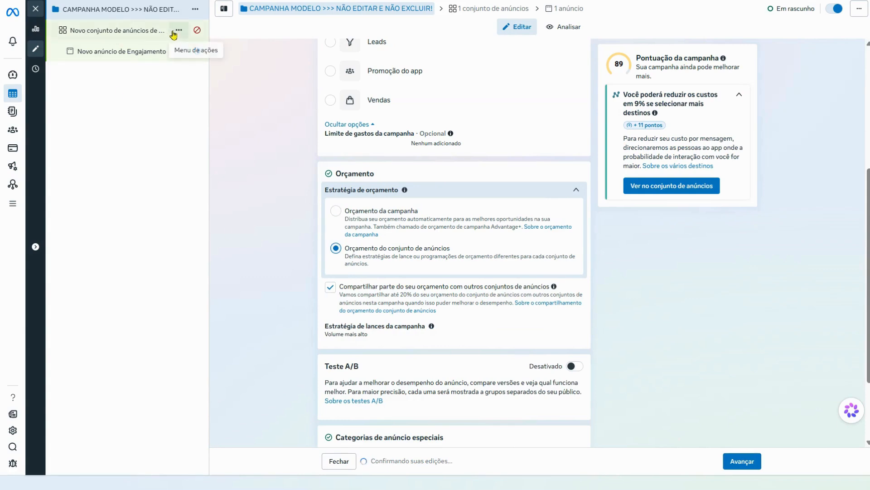
{"action": "left_click", "coordinate": [177, 30]}
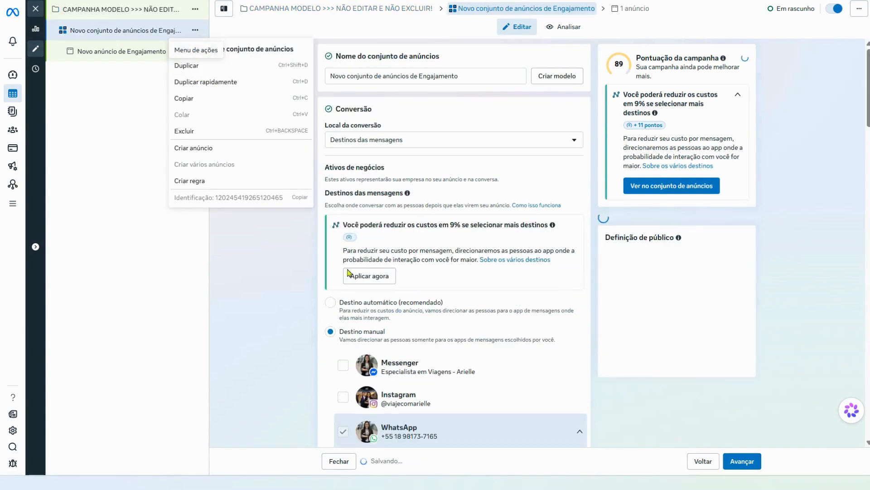
{"action": "left_click", "coordinate": [424, 8]}
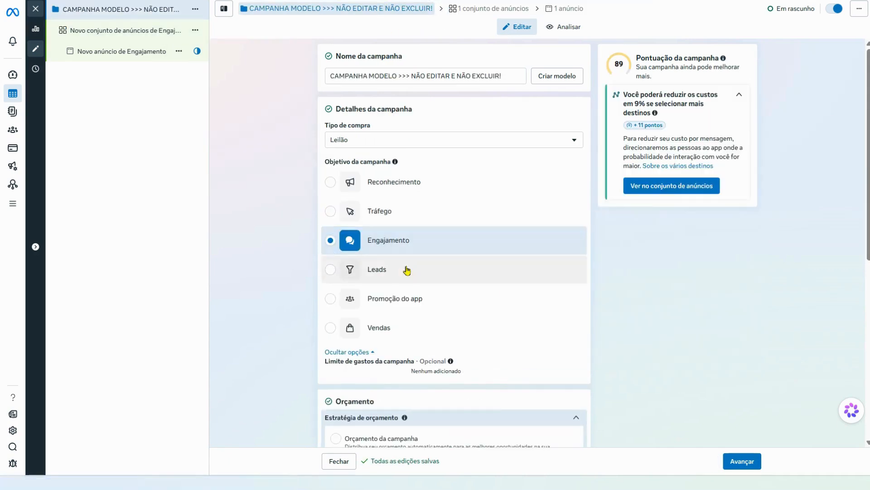
Switch the budget strategy to campaign budget and set the daily budget to R$ 100
{"action": "scroll", "coordinate": [407, 270], "scroll_direction": "down", "scroll_amount": 6}
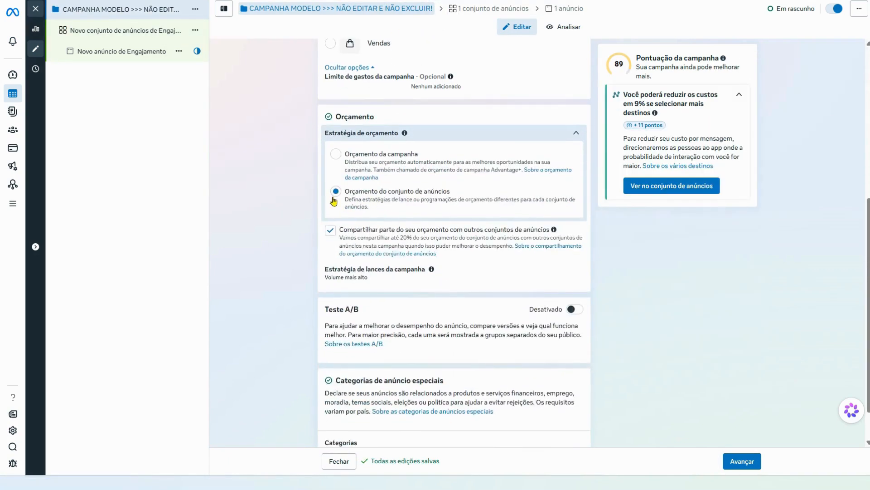
{"action": "left_click", "coordinate": [338, 159]}
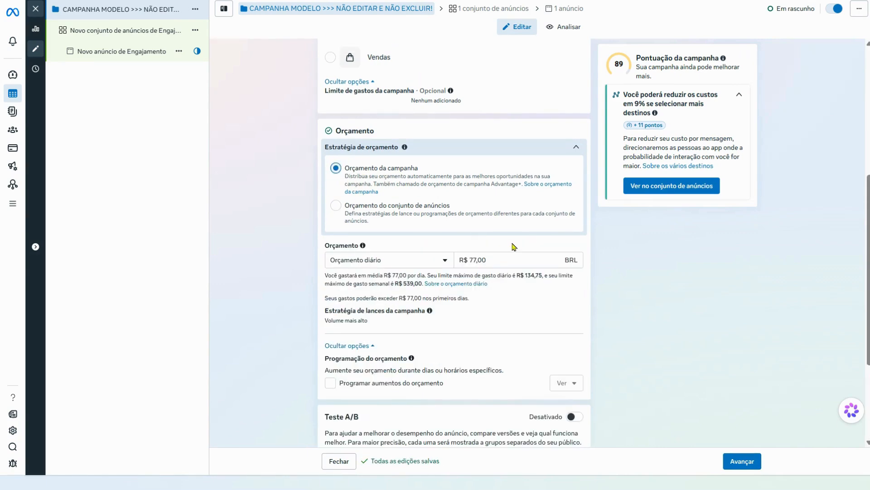
{"action": "double_click", "coordinate": [472, 259]}
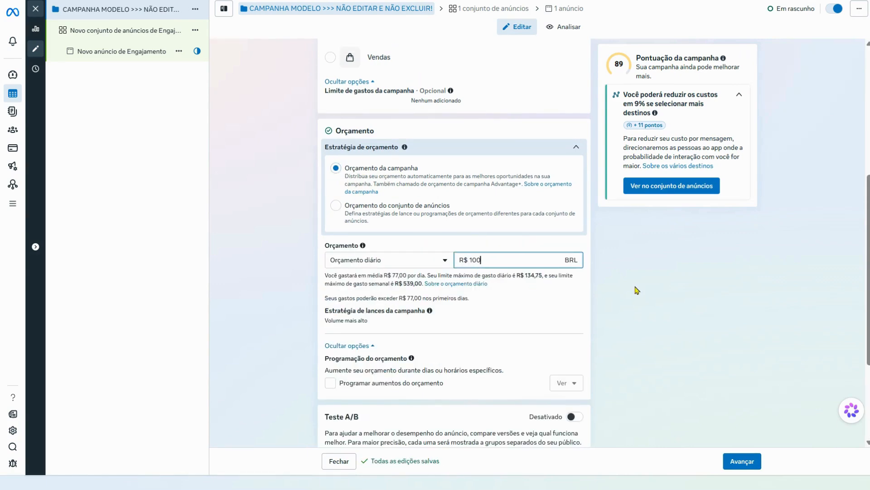
Commit the campaign's daily budget, look over the campaign name and settings, and continue to the ad set
{"action": "double_click", "coordinate": [509, 262]}
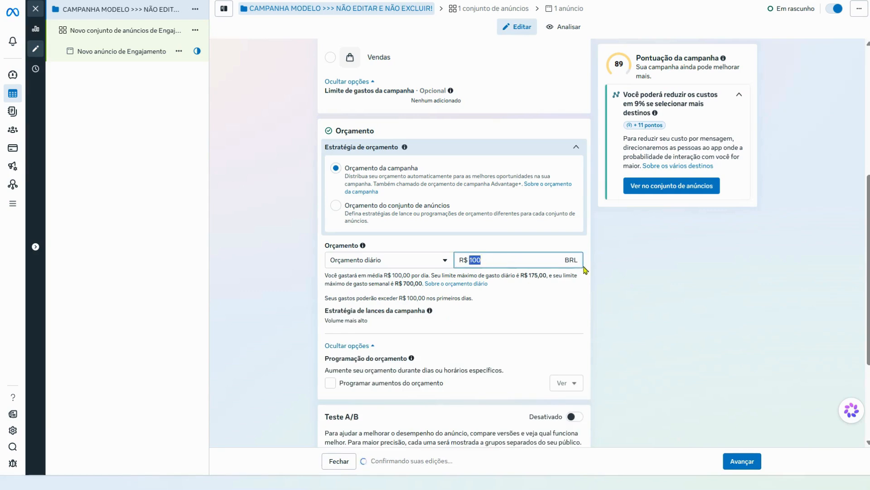
{"action": "left_click", "coordinate": [617, 278]}
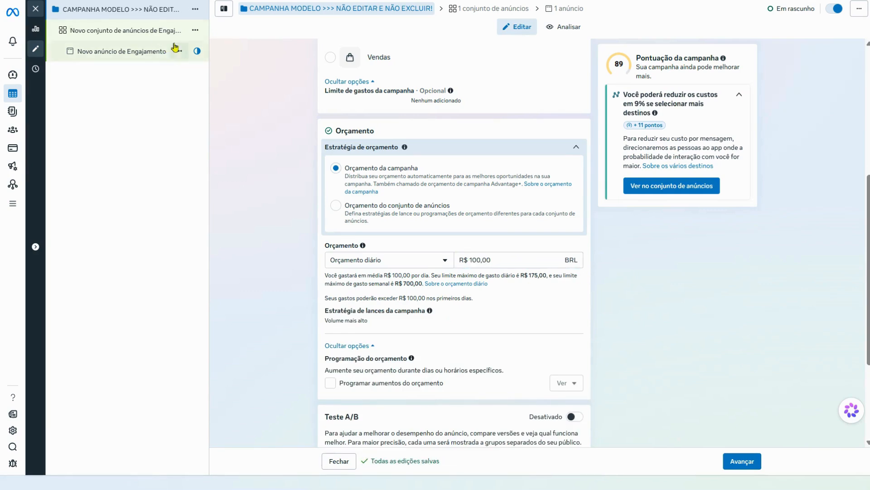
{"action": "scroll", "coordinate": [295, 236], "scroll_direction": "down", "scroll_amount": 3}
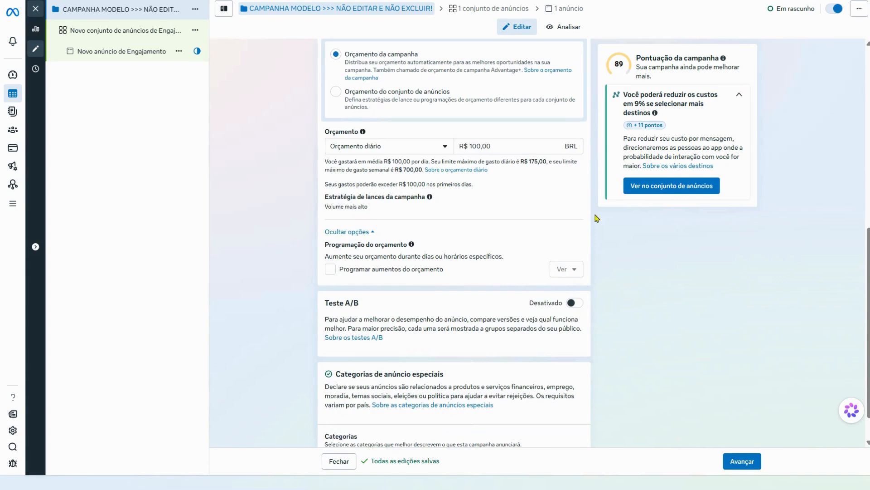
{"action": "scroll", "coordinate": [603, 263], "scroll_direction": "up", "scroll_amount": 10}
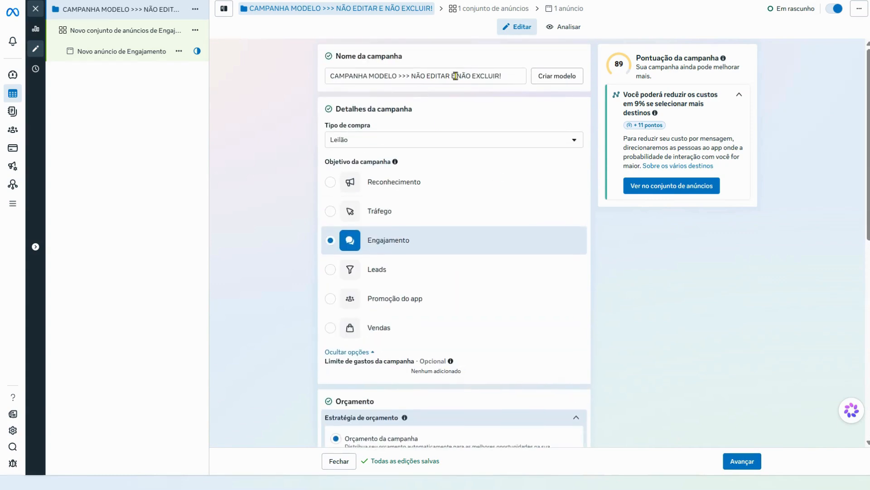
{"action": "triple_click", "coordinate": [455, 76]}
{"action": "scroll", "coordinate": [565, 260], "scroll_direction": "down", "scroll_amount": 6}
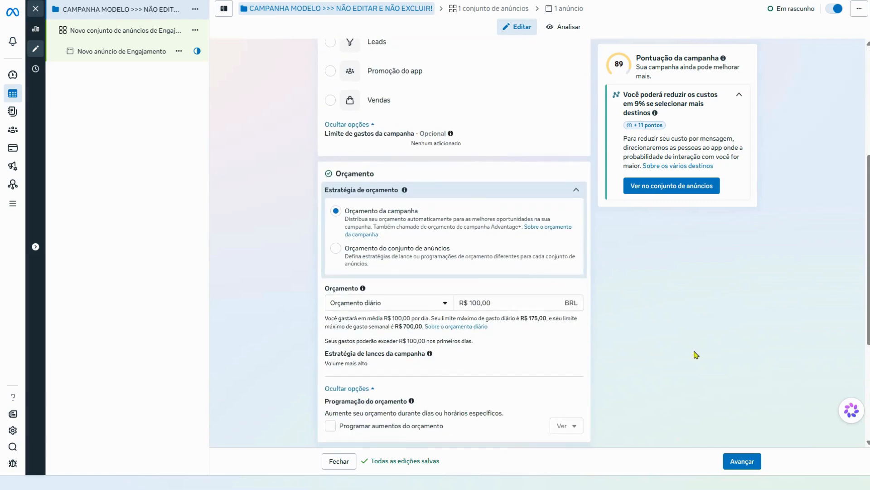
{"action": "left_click", "coordinate": [756, 461]}
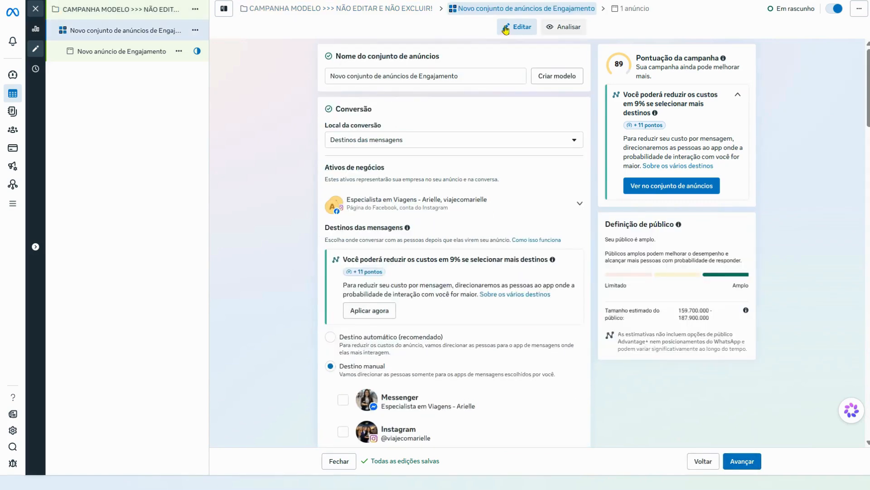
Rename the ad set as "BR"
{"action": "left_click_drag", "start_coordinate": [478, 80], "coordinate": [349, 80]}
{"action": "left_click", "coordinate": [379, 65]}
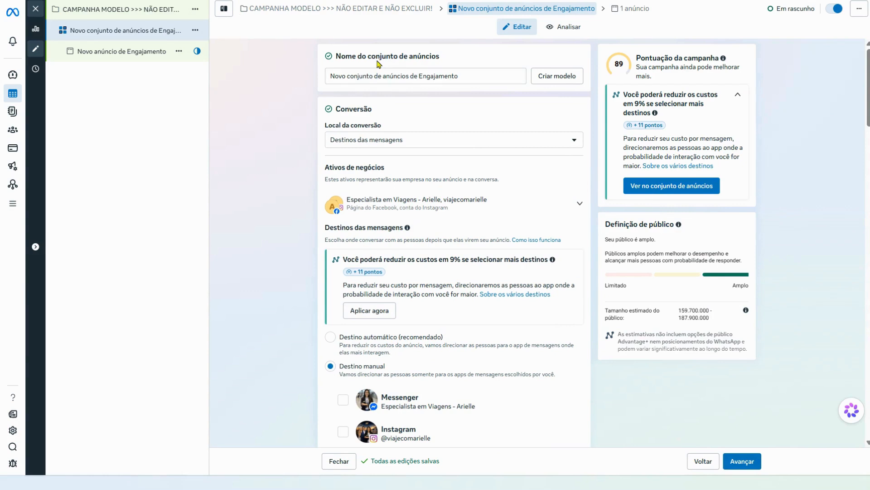
{"action": "triple_click", "coordinate": [381, 58]}
{"action": "left_click_drag", "start_coordinate": [500, 78], "coordinate": [326, 84]}
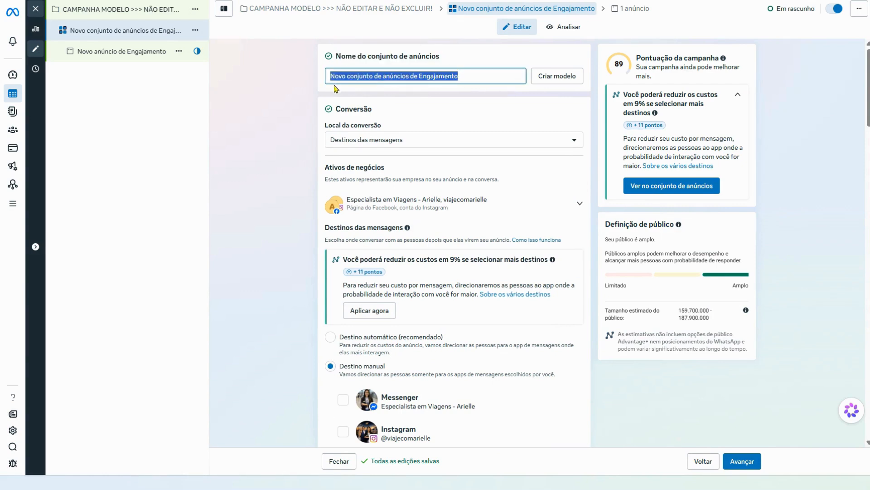
{"action": "type", "text": "BR"}
{"action": "left_click", "coordinate": [300, 126]}
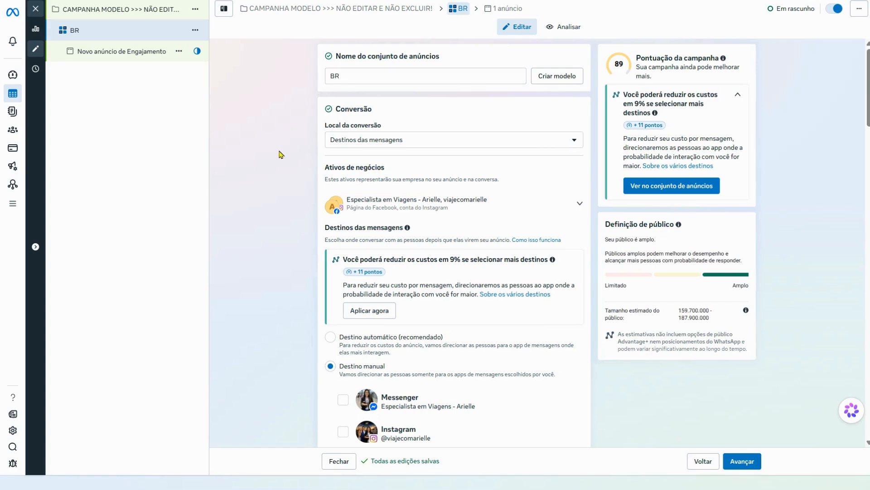
Choose "Destinos das mensagens" as the ad set's conversion location
{"action": "left_click", "coordinate": [410, 145]}
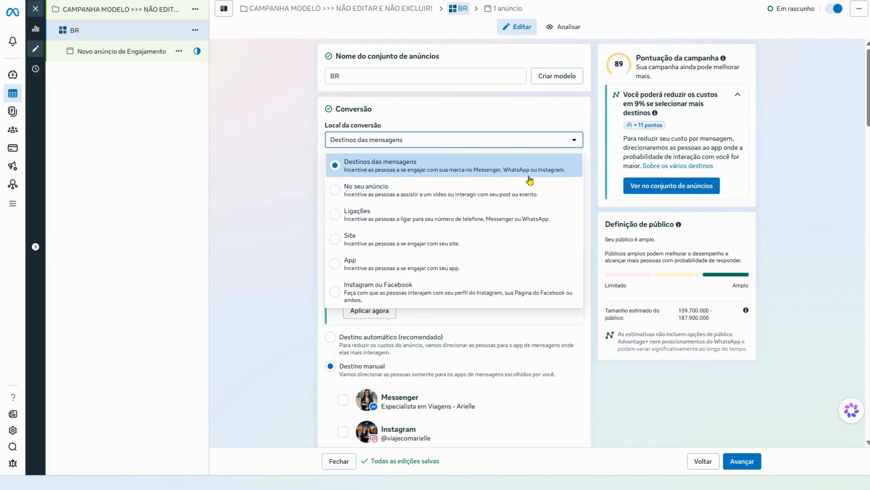
{"action": "left_click_drag", "start_coordinate": [568, 171], "coordinate": [503, 178]}
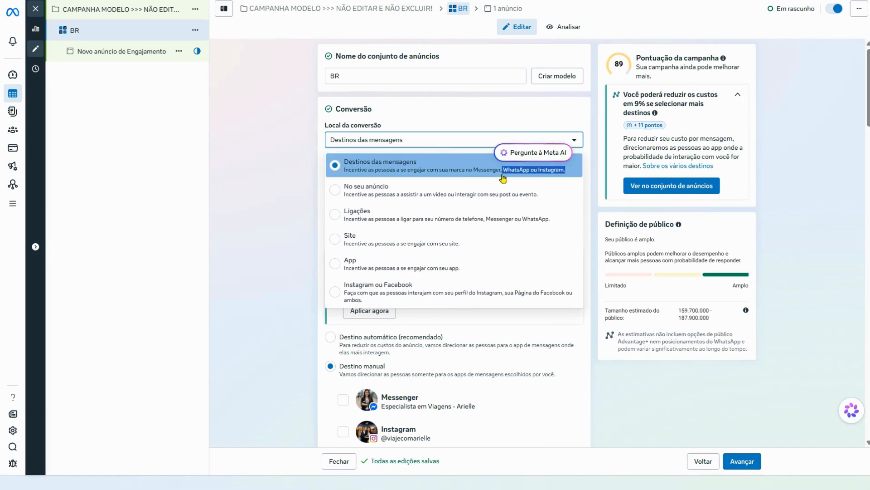
{"action": "left_click", "coordinate": [513, 175]}
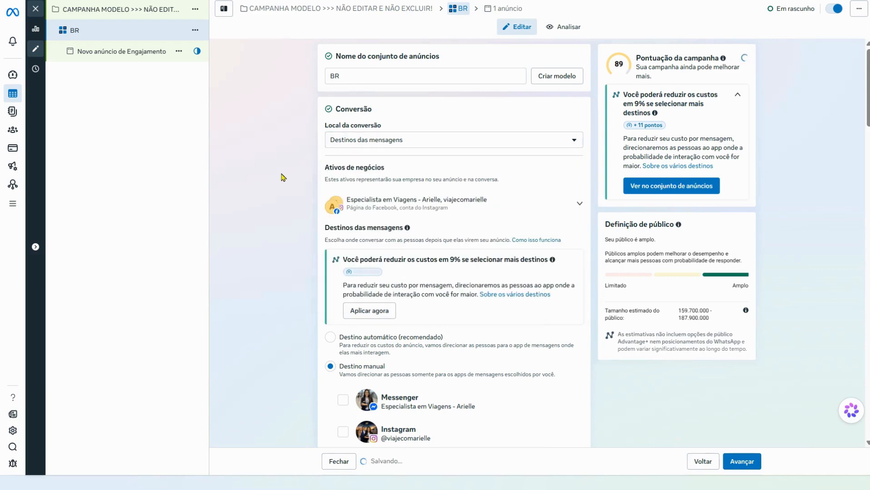
Check the manual WhatsApp message destination and the phone numbers available for it
{"action": "scroll", "coordinate": [282, 177], "scroll_direction": "down", "scroll_amount": 2}
{"action": "scroll", "coordinate": [281, 177], "scroll_direction": "down", "scroll_amount": 2}
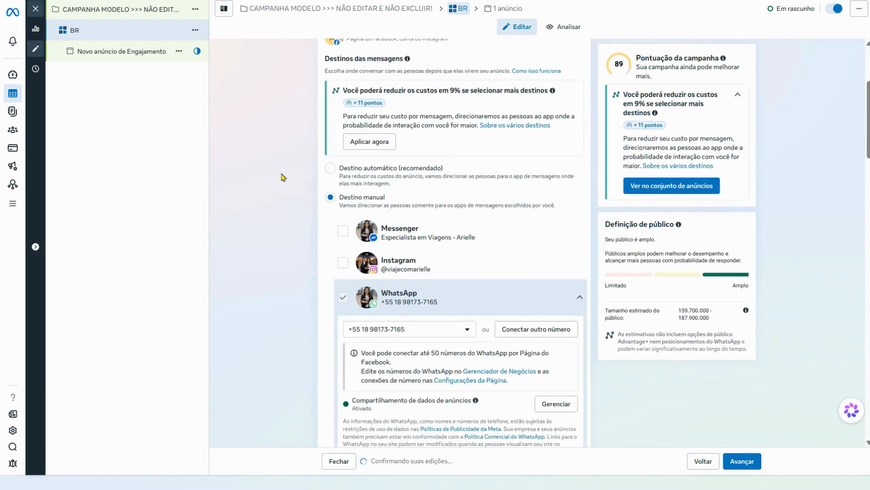
{"action": "left_click", "coordinate": [343, 295]}
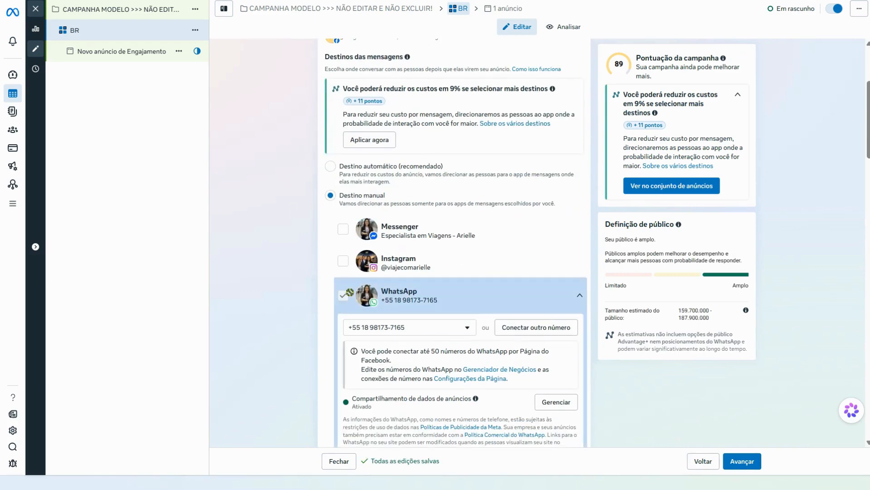
{"action": "left_click", "coordinate": [415, 333]}
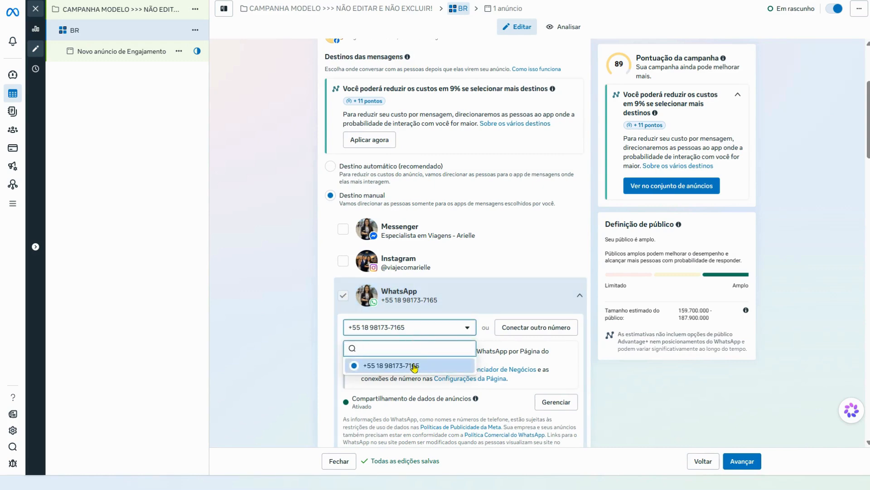
{"action": "left_click", "coordinate": [310, 323]}
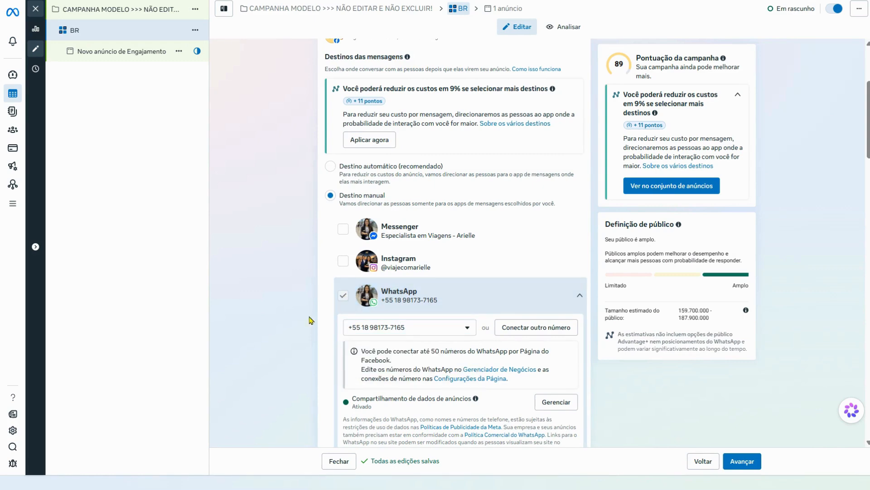
Choose "Maximizar o número de conversas" as the ad set's performance goal
{"action": "scroll", "coordinate": [300, 300], "scroll_direction": "down", "scroll_amount": 1}
{"action": "scroll", "coordinate": [258, 235], "scroll_direction": "down", "scroll_amount": 5}
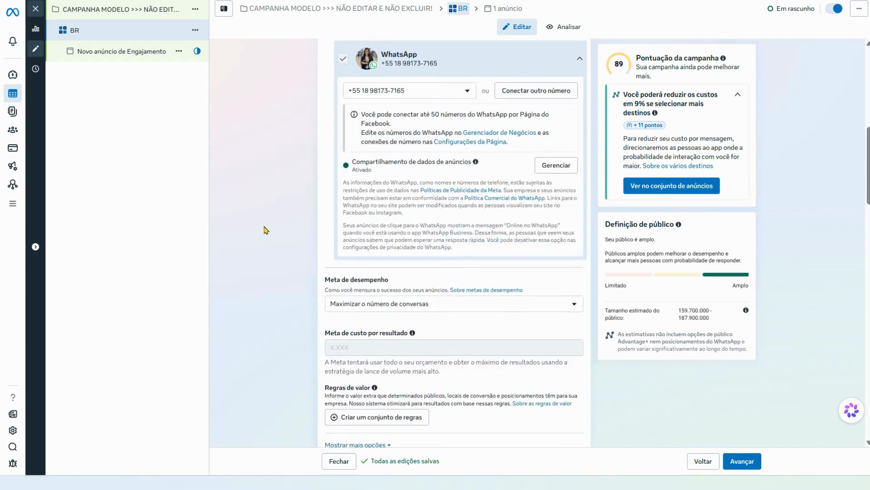
{"action": "left_click", "coordinate": [435, 202]}
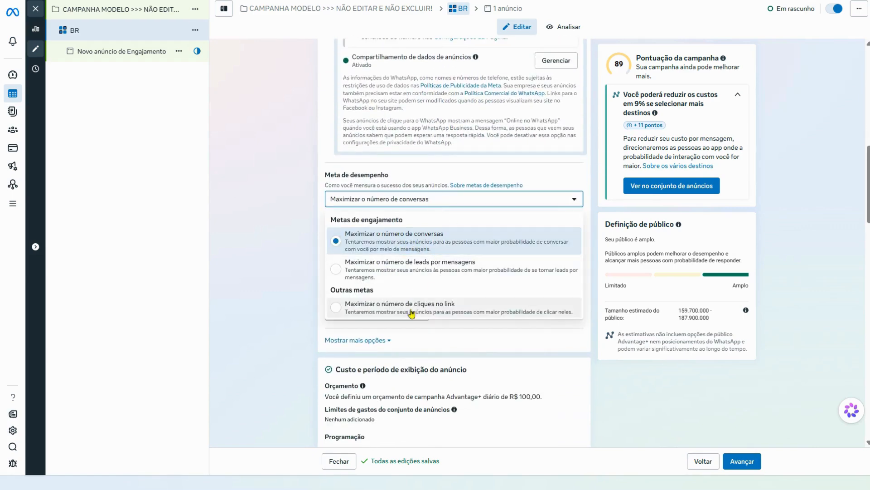
{"action": "left_click", "coordinate": [410, 241]}
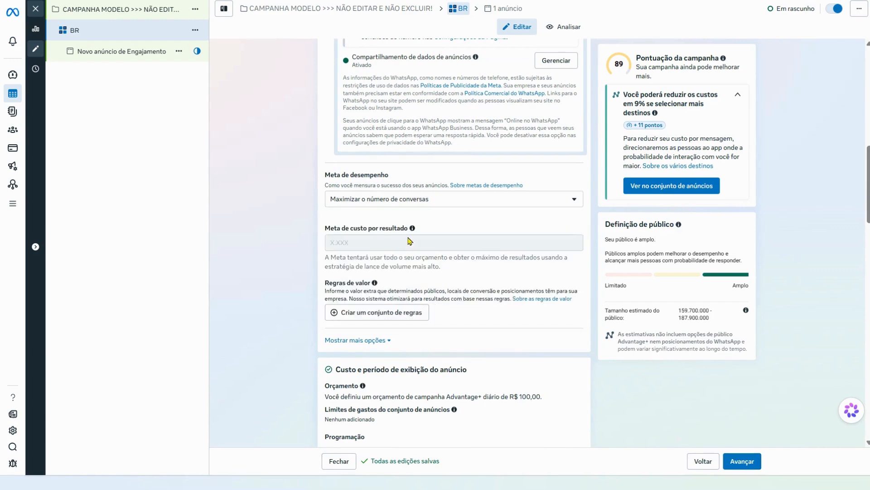
Try out the option to define an end date in the ad set's schedule
{"action": "scroll", "coordinate": [286, 218], "scroll_direction": "down", "scroll_amount": 7}
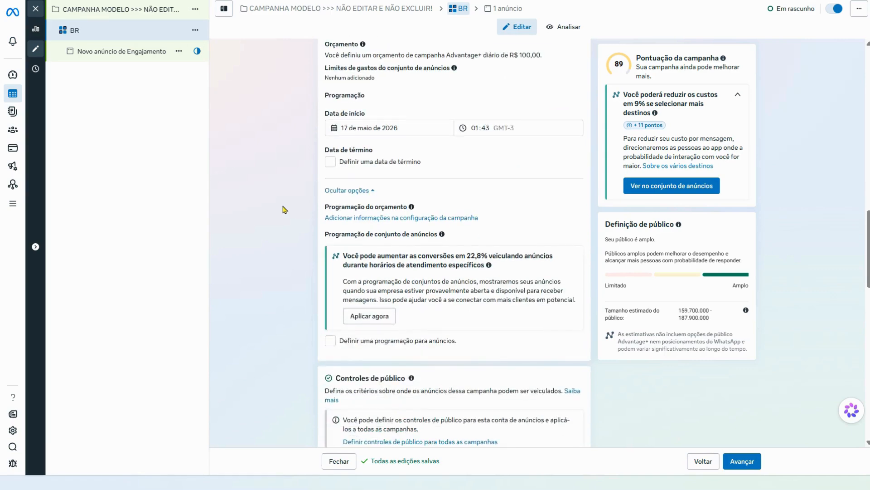
{"action": "scroll", "coordinate": [283, 211], "scroll_direction": "down", "scroll_amount": 1}
{"action": "scroll", "coordinate": [283, 212], "scroll_direction": "up", "scroll_amount": 1}
{"action": "left_click", "coordinate": [343, 158]}
{"action": "left_click", "coordinate": [406, 183]}
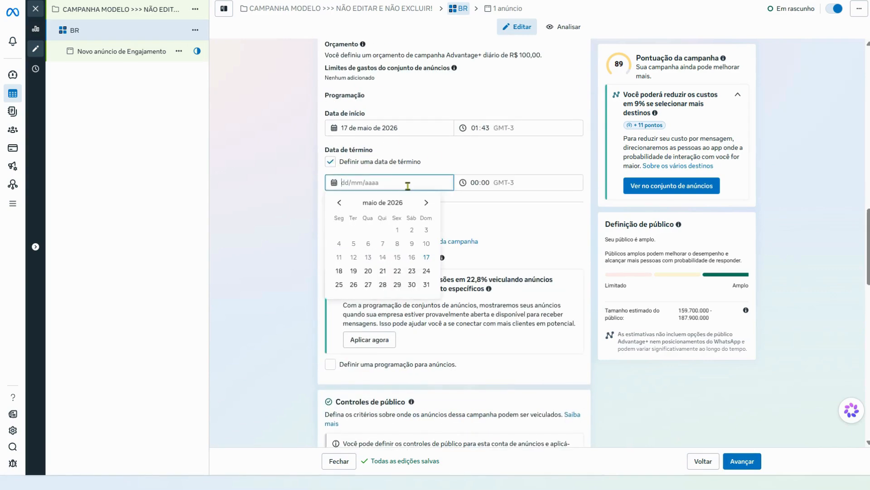
{"action": "left_click", "coordinate": [305, 183]}
{"action": "left_click", "coordinate": [330, 162]}
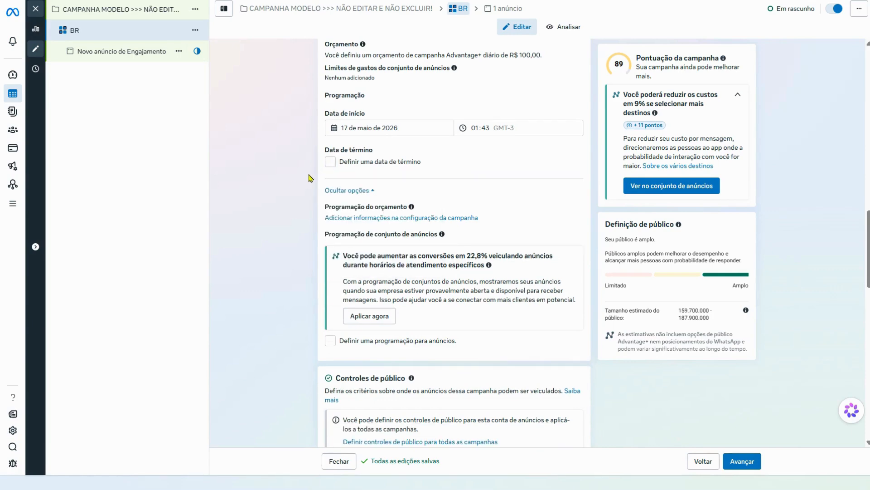
{"action": "scroll", "coordinate": [286, 179], "scroll_direction": "up", "scroll_amount": 1}
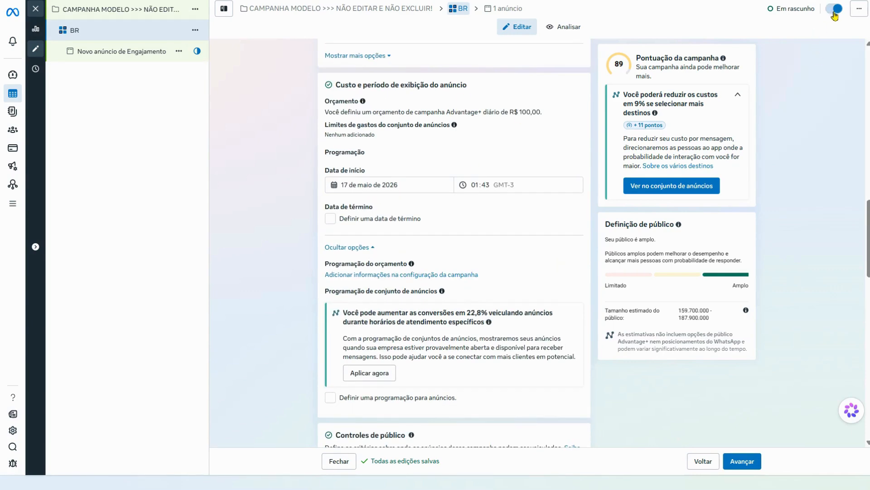
Open the audience locations for editing, set the minimum age to 25 and exclude people of unknown age on WhatsApp
{"action": "scroll", "coordinate": [312, 224], "scroll_direction": "down", "scroll_amount": 9}
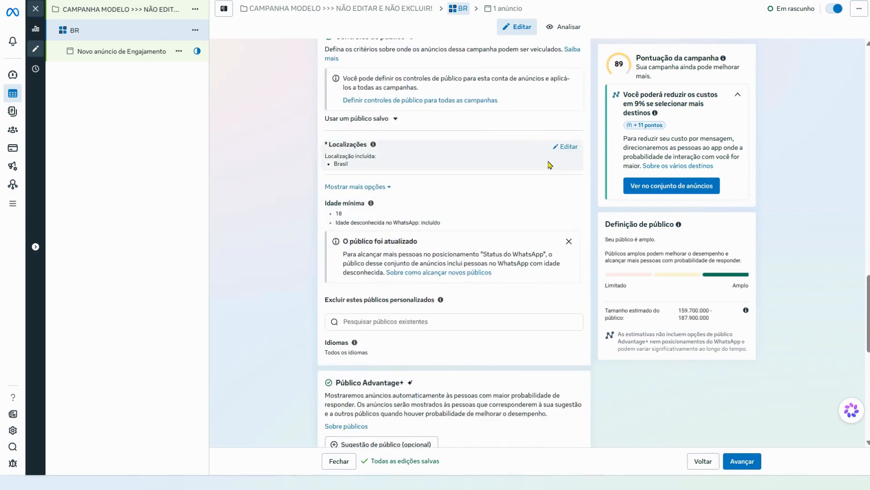
{"action": "left_click", "coordinate": [564, 153]}
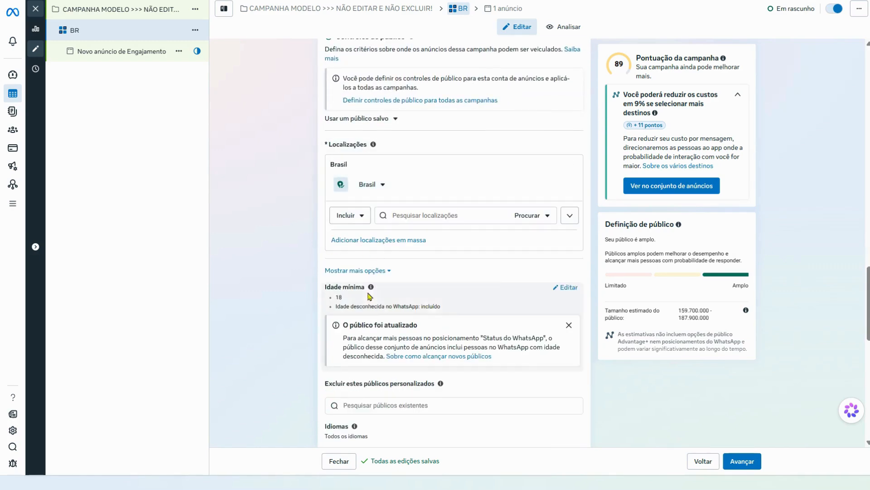
{"action": "left_click", "coordinate": [570, 287]}
{"action": "scroll", "coordinate": [584, 273], "scroll_direction": "down", "scroll_amount": 3}
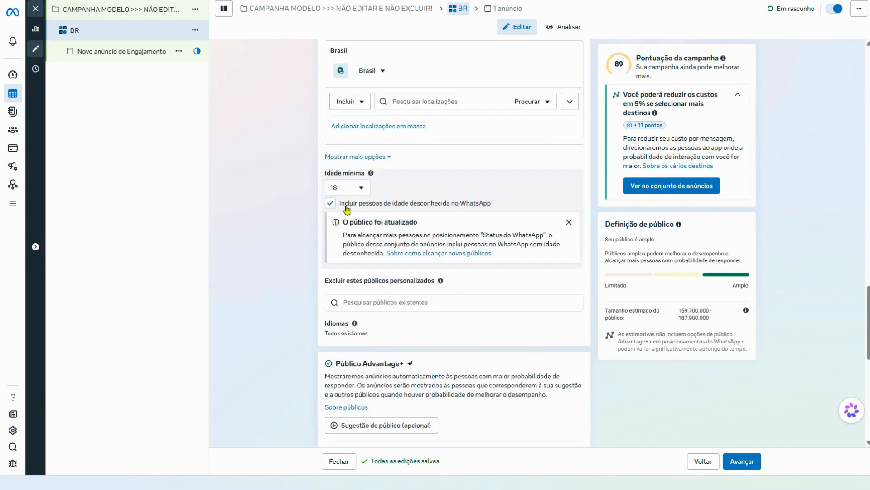
{"action": "left_click", "coordinate": [332, 205]}
{"action": "left_click", "coordinate": [329, 205]}
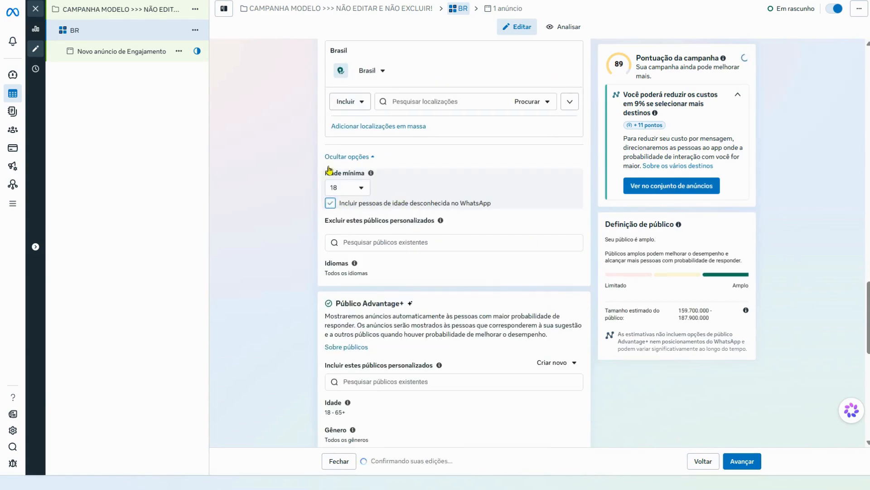
{"action": "left_click", "coordinate": [353, 186]}
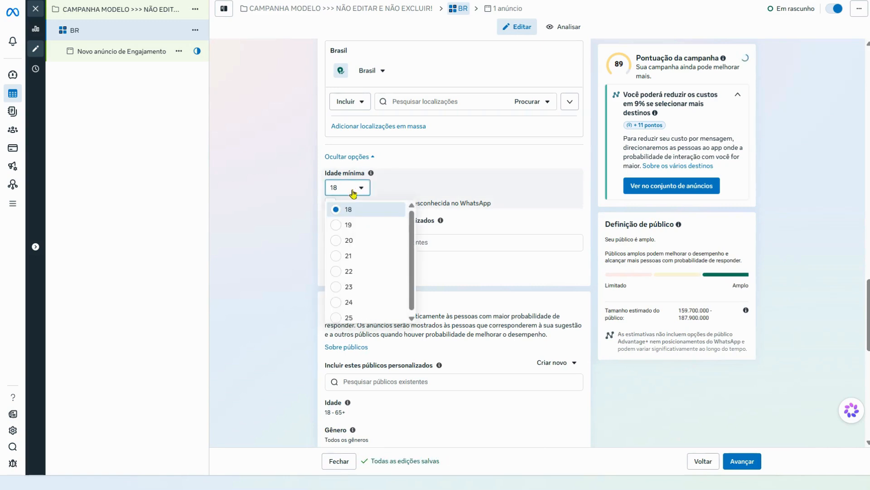
{"action": "left_click", "coordinate": [356, 317]}
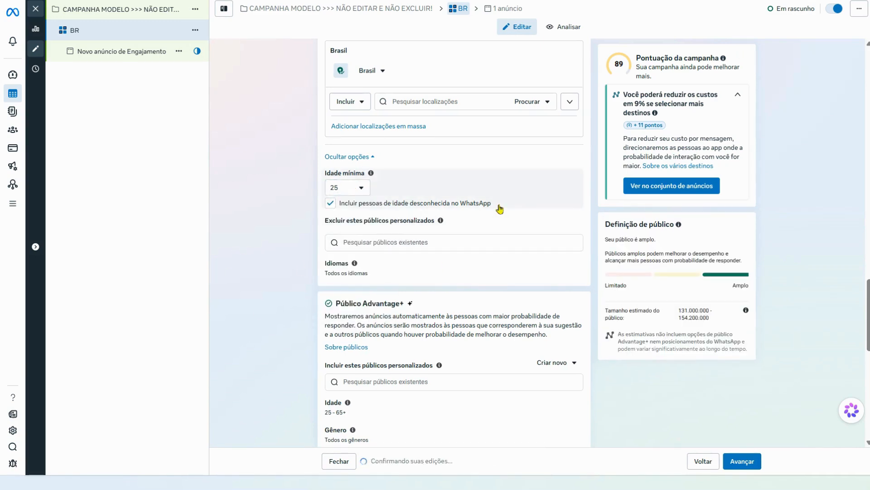
{"action": "left_click_drag", "start_coordinate": [497, 205], "coordinate": [474, 207]}
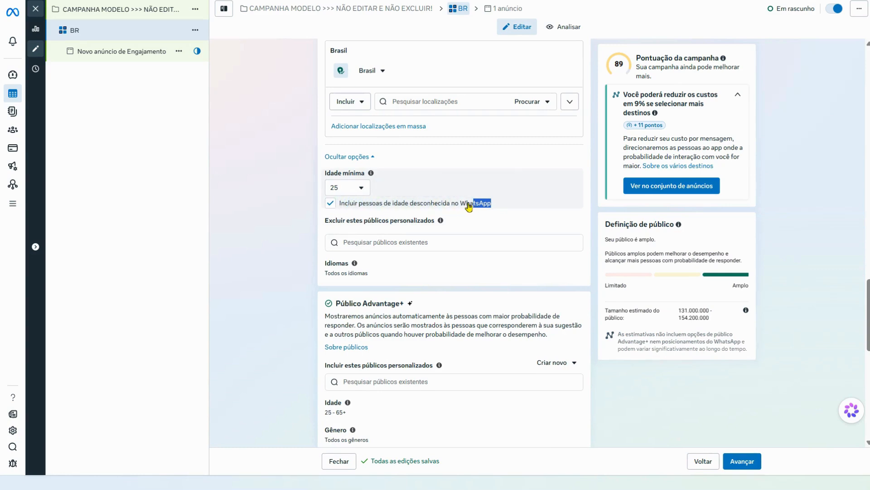
{"action": "double_click", "coordinate": [518, 209]}
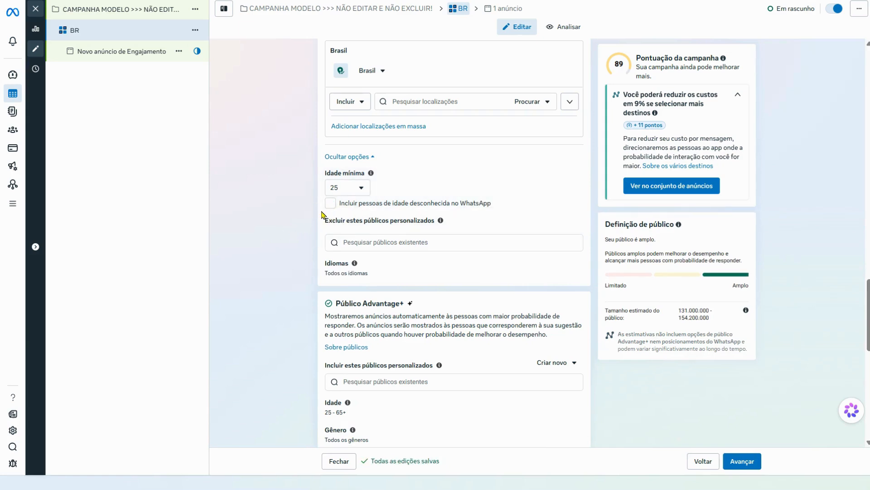
Try 64 as the maximum age in the Advantage+ audience suggestion and return it to 65+
{"action": "scroll", "coordinate": [253, 236], "scroll_direction": "down", "scroll_amount": 1}
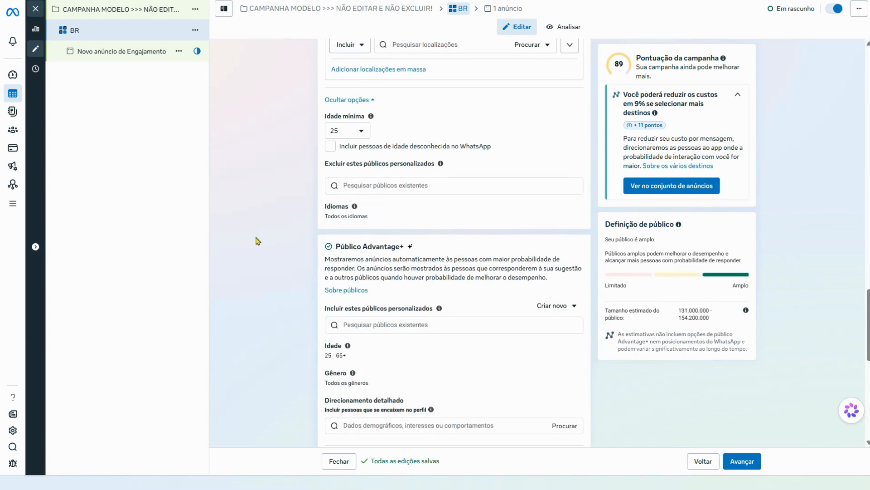
{"action": "scroll", "coordinate": [408, 234], "scroll_direction": "down", "scroll_amount": 1}
{"action": "scroll", "coordinate": [445, 241], "scroll_direction": "down", "scroll_amount": 3}
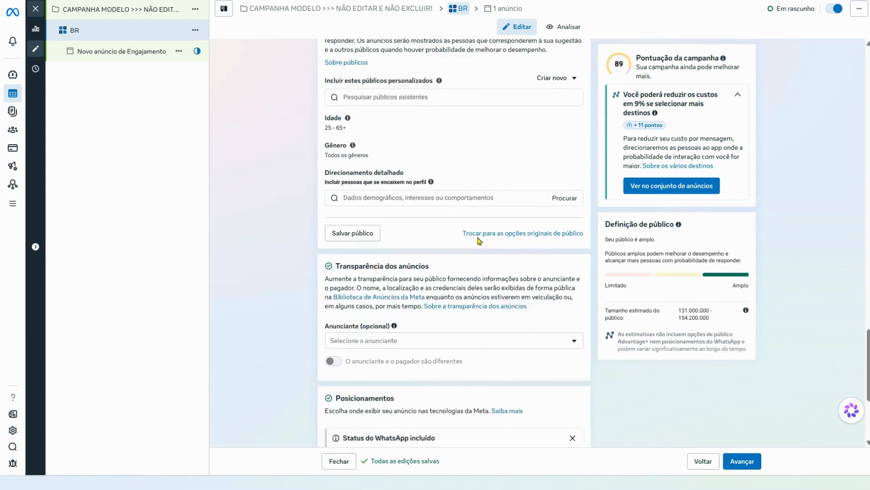
{"action": "left_click", "coordinate": [562, 124]}
{"action": "left_click", "coordinate": [392, 132]}
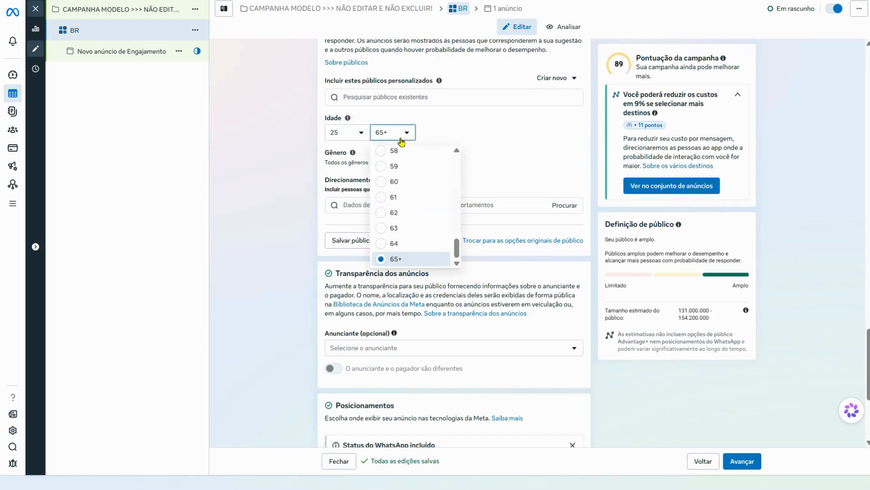
{"action": "left_click", "coordinate": [392, 244]}
{"action": "left_click", "coordinate": [409, 135]}
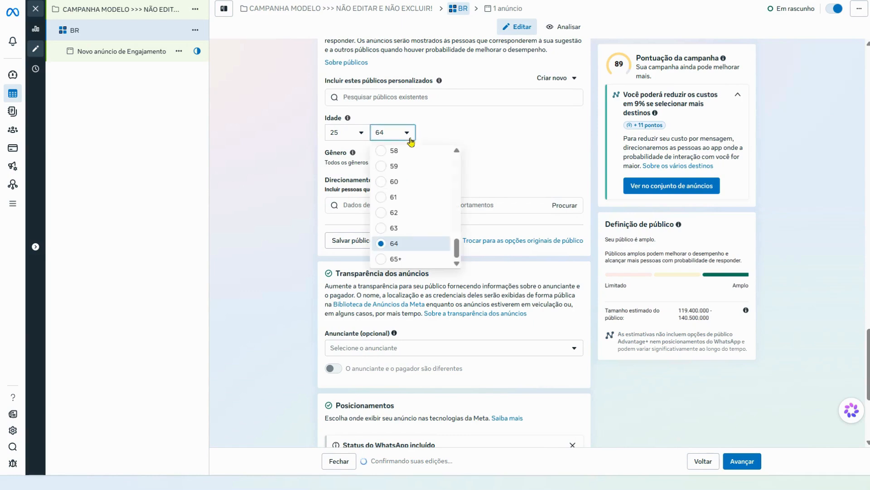
{"action": "left_click", "coordinate": [411, 259]}
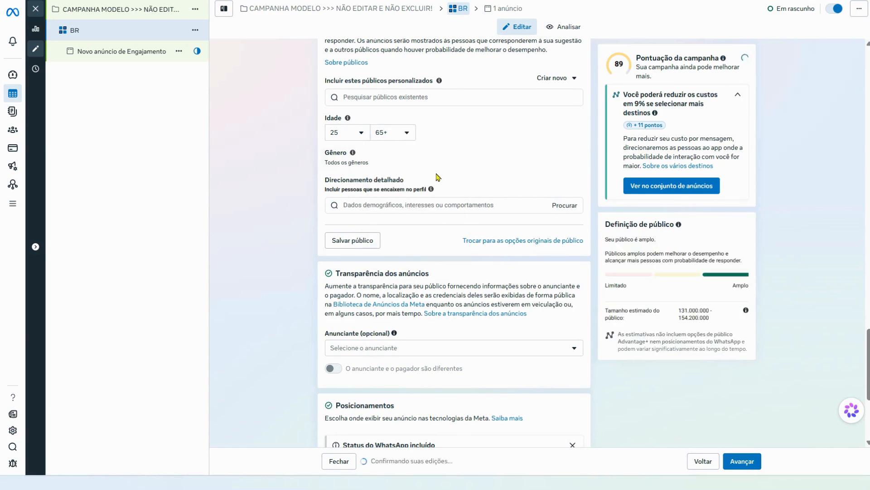
Open the gender options for editing and add the travel behaviour "Viajantes frequentes" to the detailed targeting
{"action": "left_click", "coordinate": [571, 156]}
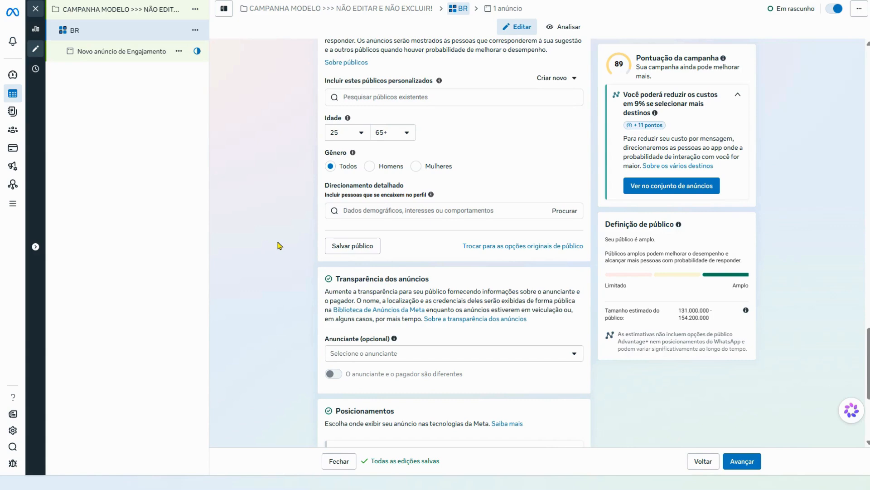
{"action": "left_click", "coordinate": [391, 211]}
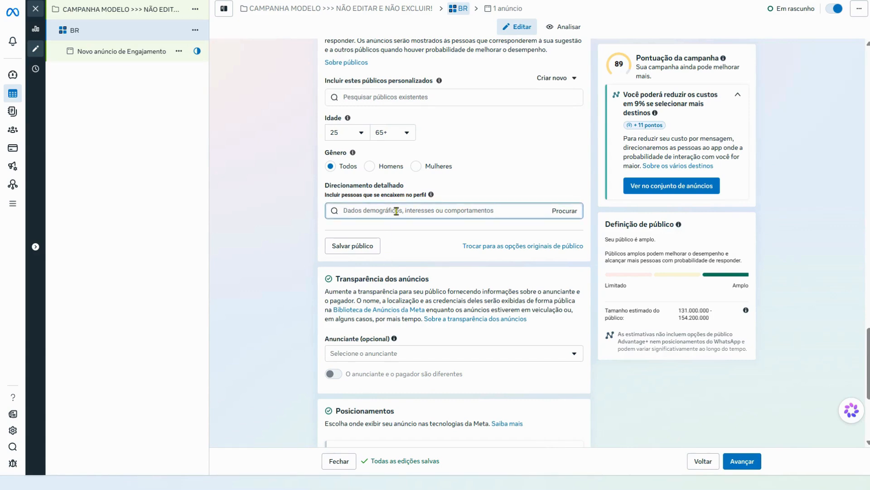
{"action": "type", "text": "Vi"}
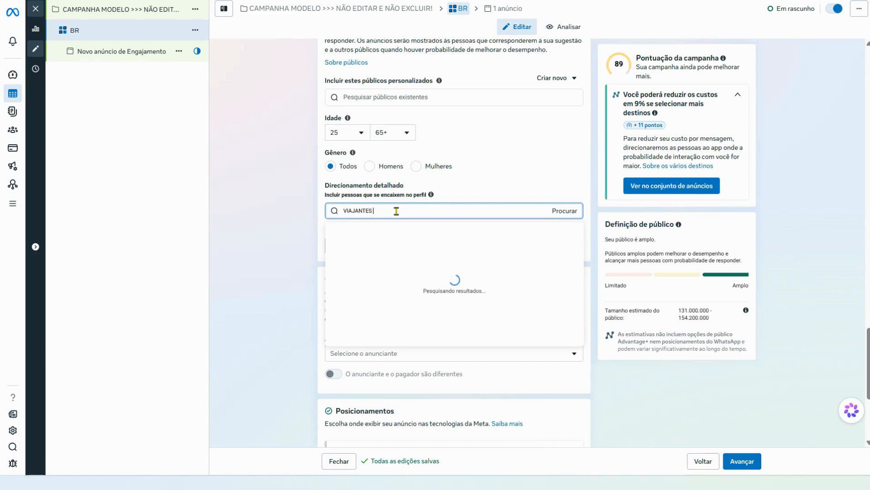
{"action": "type", "text": "AJANTES FERQUENTE"}
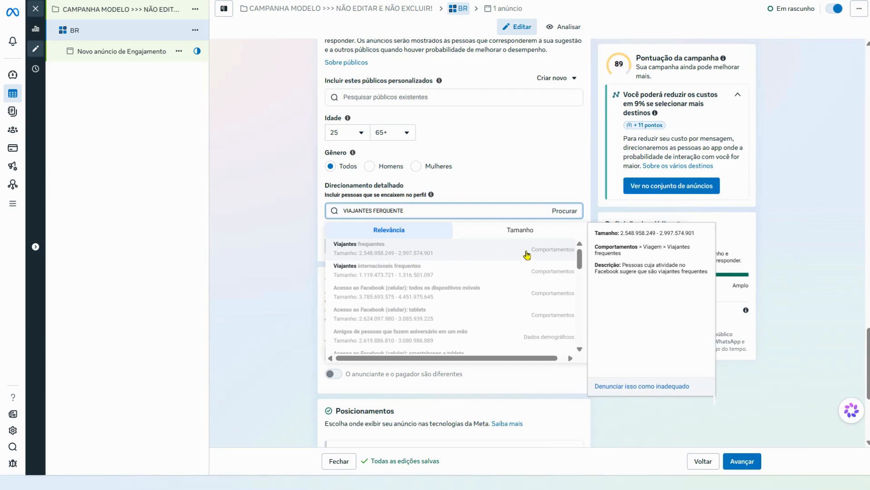
{"action": "left_click", "coordinate": [551, 257]}
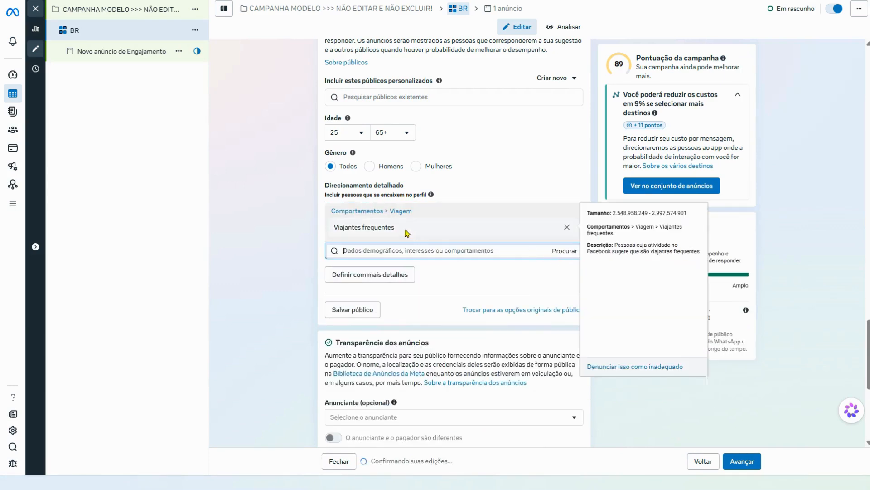
{"action": "triple_click", "coordinate": [597, 226]}
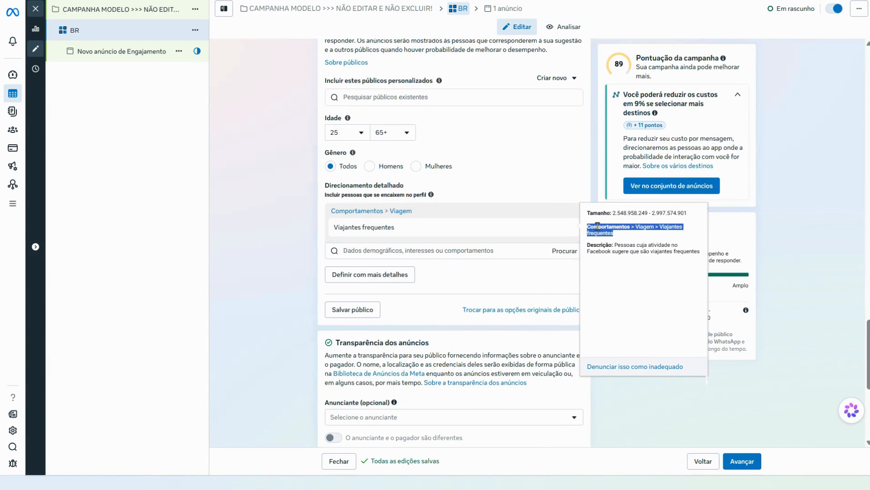
Add the suggested behaviour "Viajantes internacionais frequentes" to the detailed targeting and remove "Viajantes frequentes"
{"action": "left_click", "coordinate": [432, 249]}
{"action": "mouse_move", "coordinate": [364, 285]}
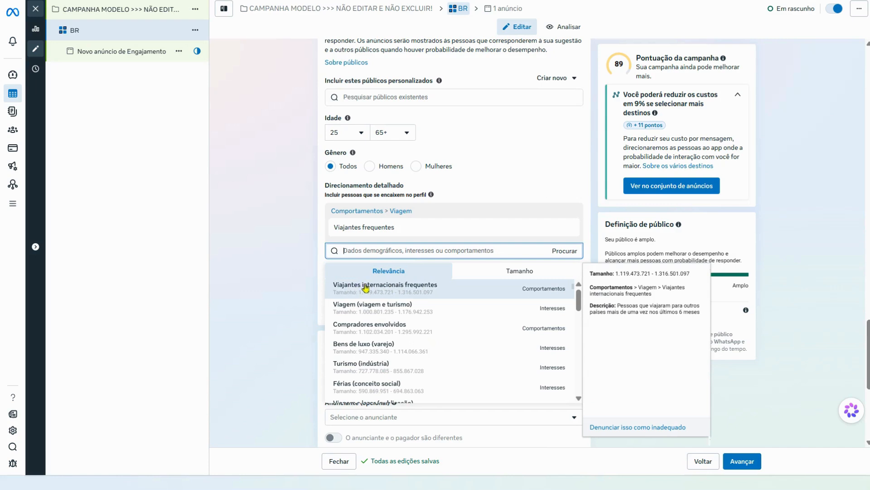
{"action": "triple_click", "coordinate": [614, 305]}
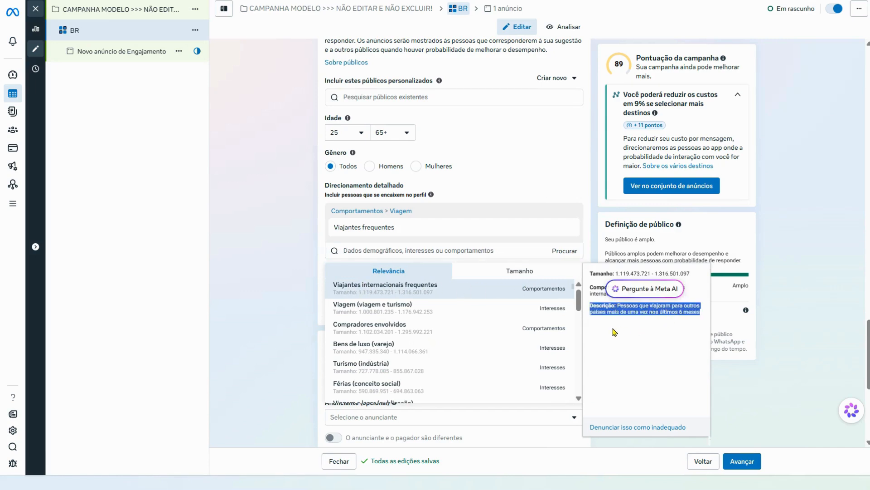
{"action": "left_click", "coordinate": [679, 314]}
{"action": "triple_click", "coordinate": [678, 313]}
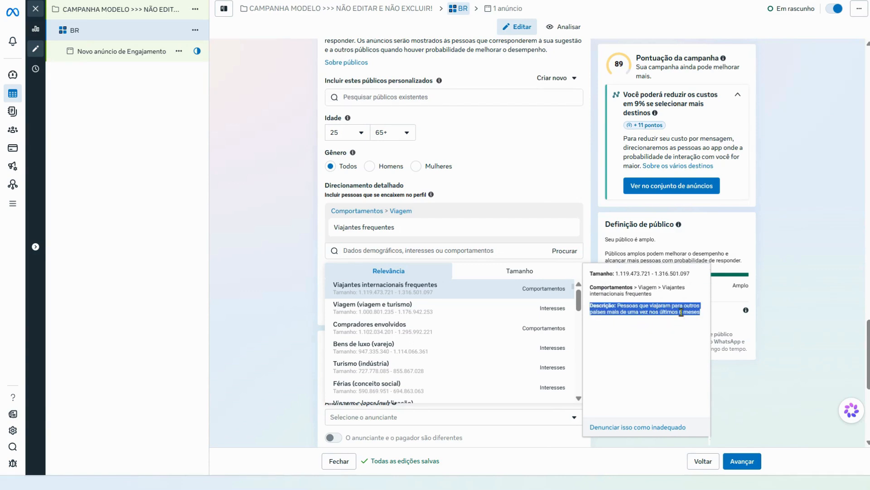
{"action": "left_click", "coordinate": [439, 293]}
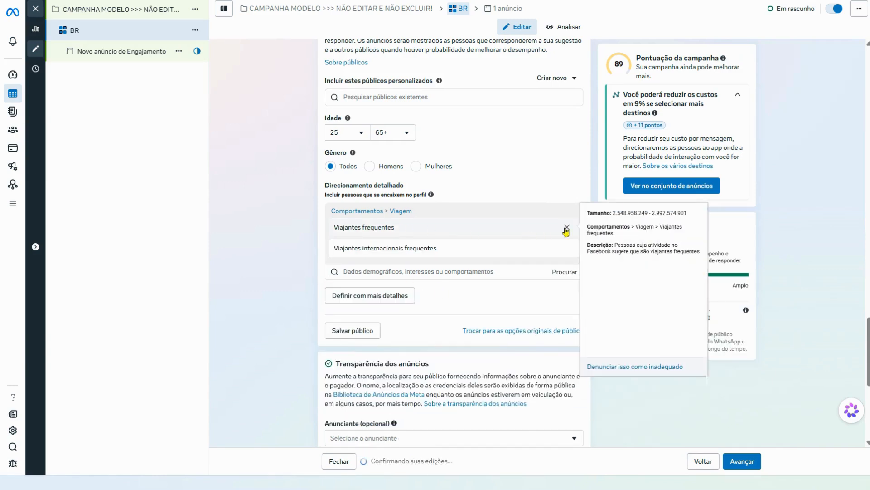
{"action": "left_click", "coordinate": [567, 228]}
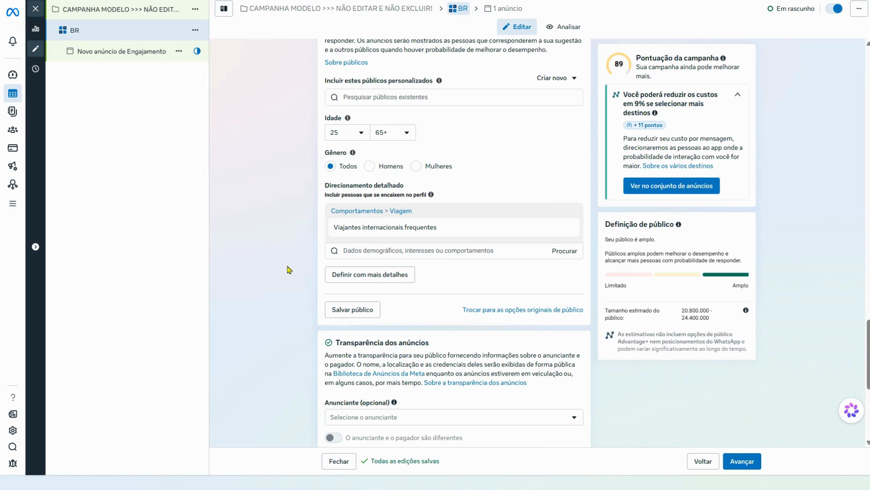
Try narrowing the detailed targeting with an additional "e também devem corresponder a" condition and remove that empty condition
{"action": "left_click", "coordinate": [381, 275]}
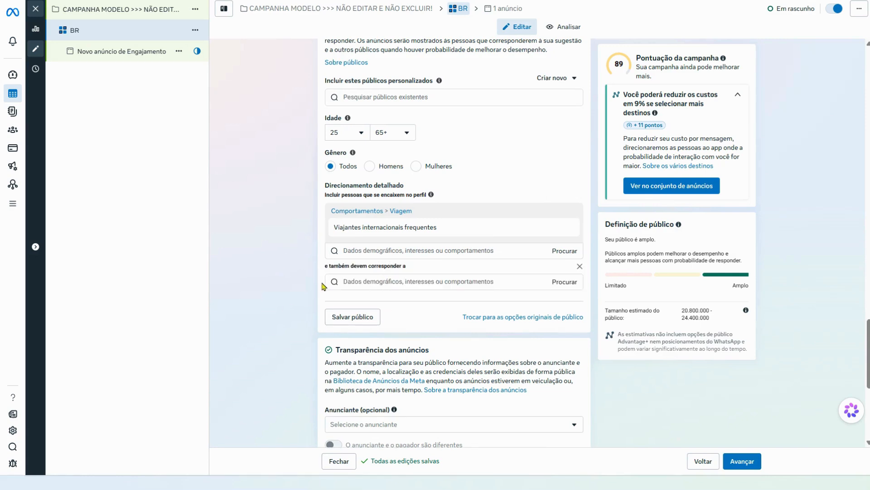
{"action": "left_click", "coordinate": [374, 282]}
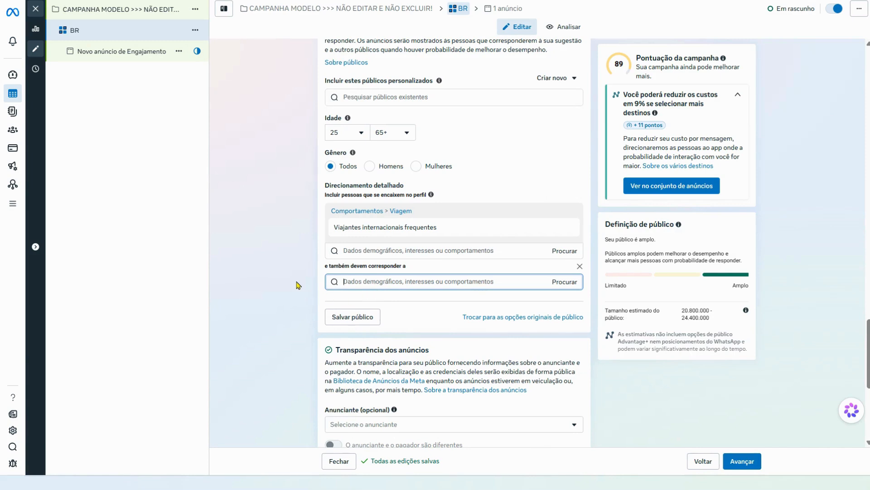
{"action": "left_click", "coordinate": [578, 267]}
{"action": "triple_click", "coordinate": [348, 229]}
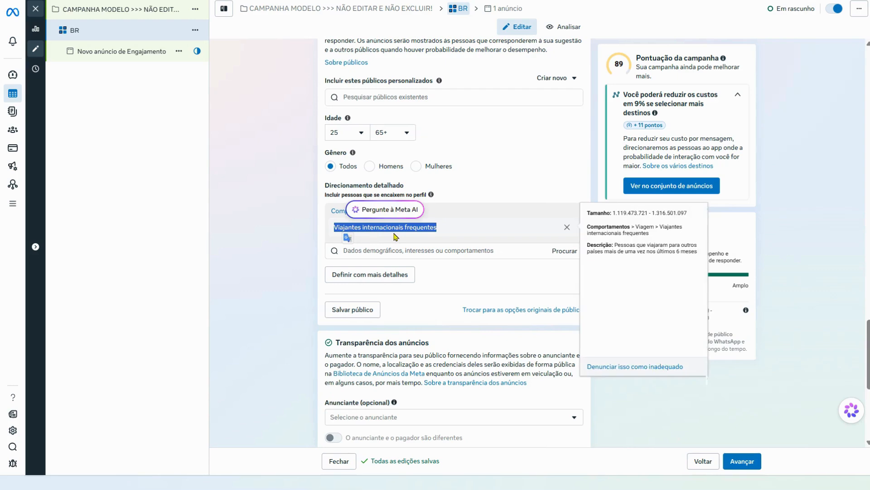
{"action": "left_click", "coordinate": [303, 239]}
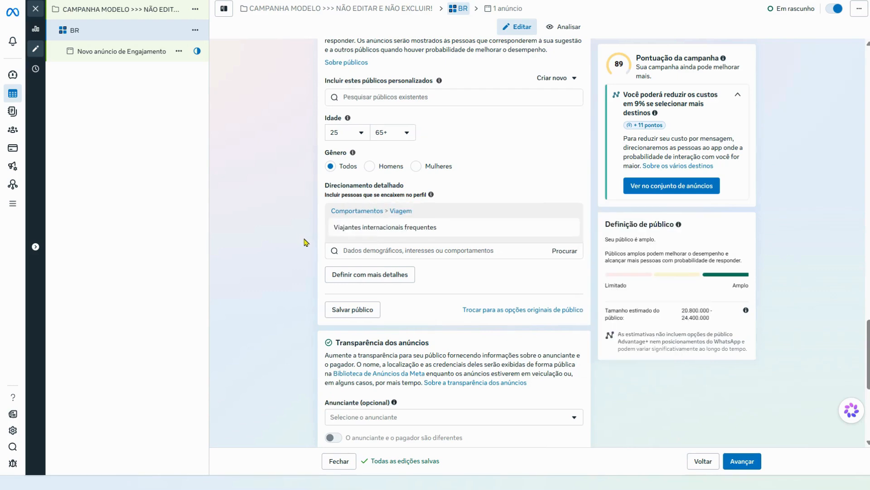
Review the ad set's audience settings, including the detailed targeting and the minimum age options
{"action": "scroll", "coordinate": [299, 243], "scroll_direction": "down", "scroll_amount": 7}
{"action": "scroll", "coordinate": [290, 243], "scroll_direction": "up", "scroll_amount": 8}
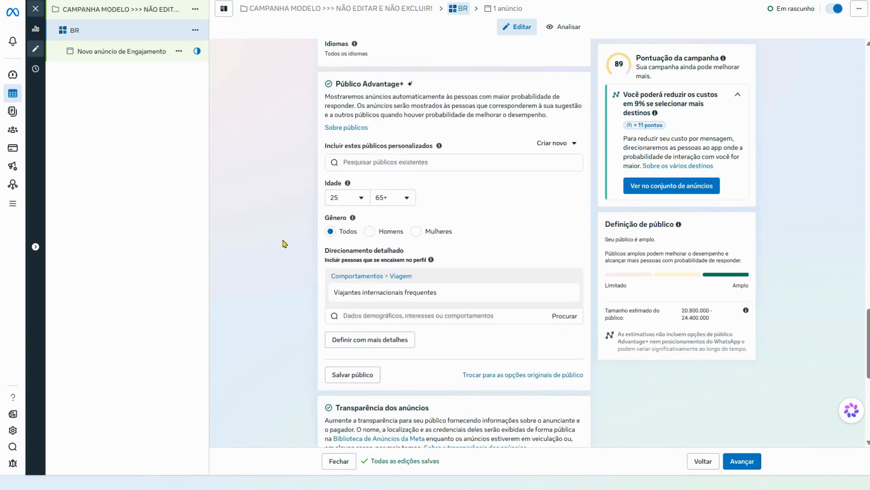
{"action": "scroll", "coordinate": [283, 244], "scroll_direction": "up", "scroll_amount": 5}
{"action": "scroll", "coordinate": [283, 243], "scroll_direction": "down", "scroll_amount": 5}
{"action": "scroll", "coordinate": [460, 292], "scroll_direction": "up", "scroll_amount": 1}
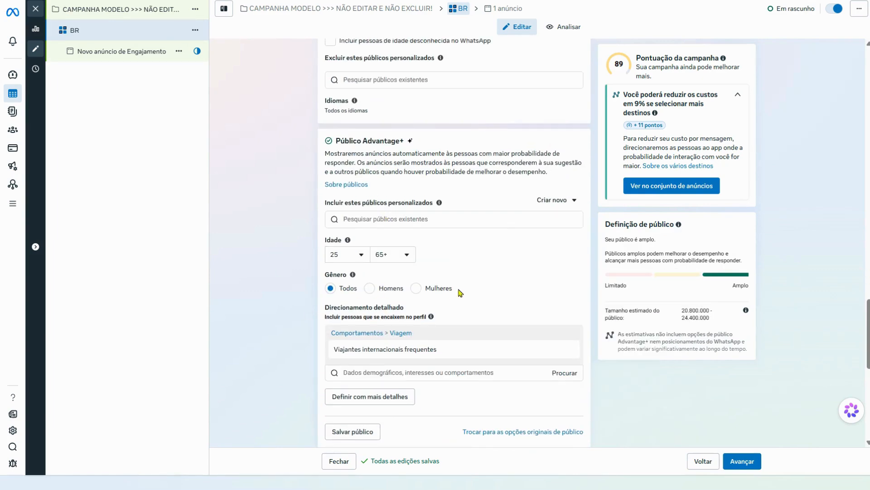
{"action": "scroll", "coordinate": [362, 254], "scroll_direction": "up", "scroll_amount": 3}
{"action": "left_click", "coordinate": [348, 195]}
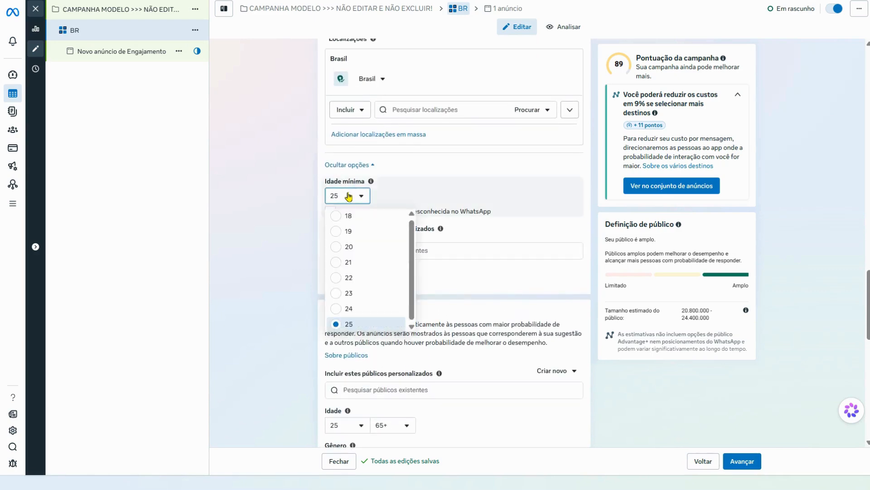
{"action": "left_click", "coordinate": [348, 195]}
Review the ad set's locations, manual WhatsApp message destination and available performance goals
{"action": "scroll", "coordinate": [410, 254], "scroll_direction": "up", "scroll_amount": 2}
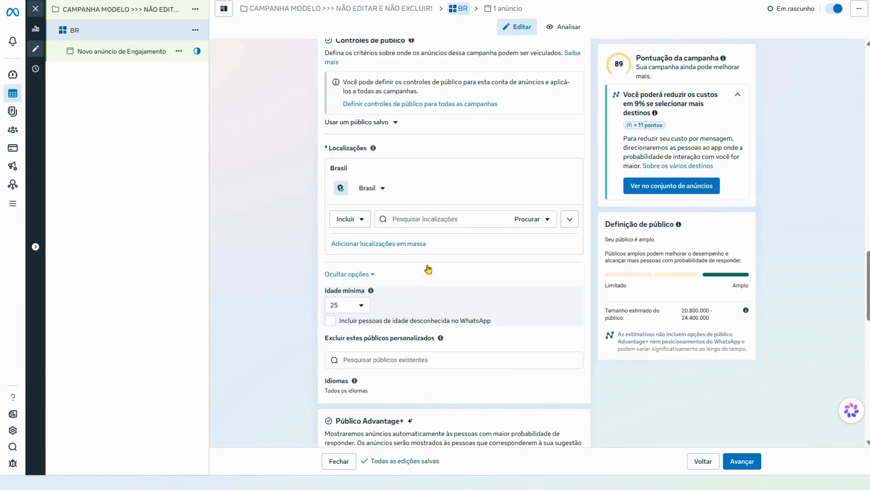
{"action": "scroll", "coordinate": [408, 199], "scroll_direction": "up", "scroll_amount": 10}
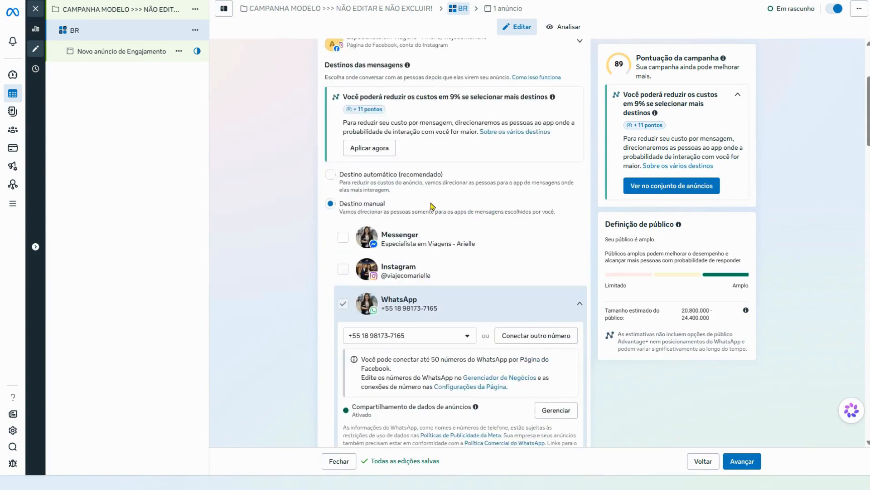
{"action": "scroll", "coordinate": [453, 290], "scroll_direction": "down", "scroll_amount": 3}
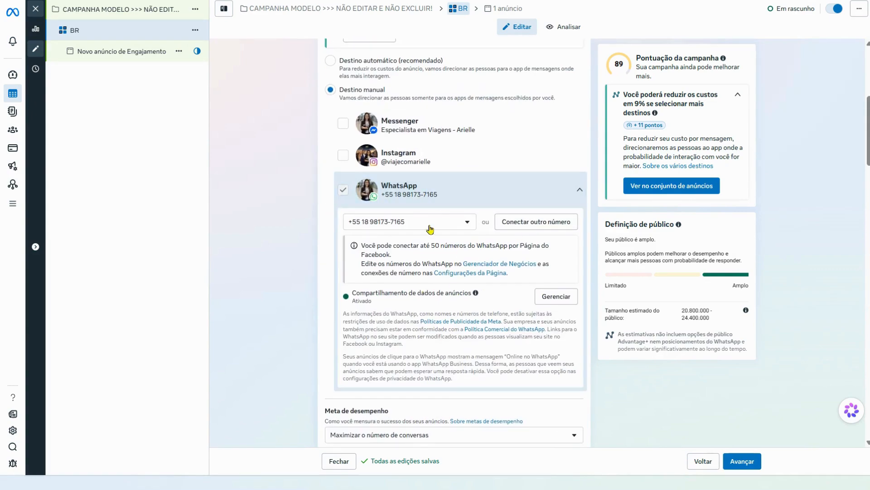
{"action": "scroll", "coordinate": [430, 229], "scroll_direction": "down", "scroll_amount": 2}
{"action": "left_click", "coordinate": [436, 329]}
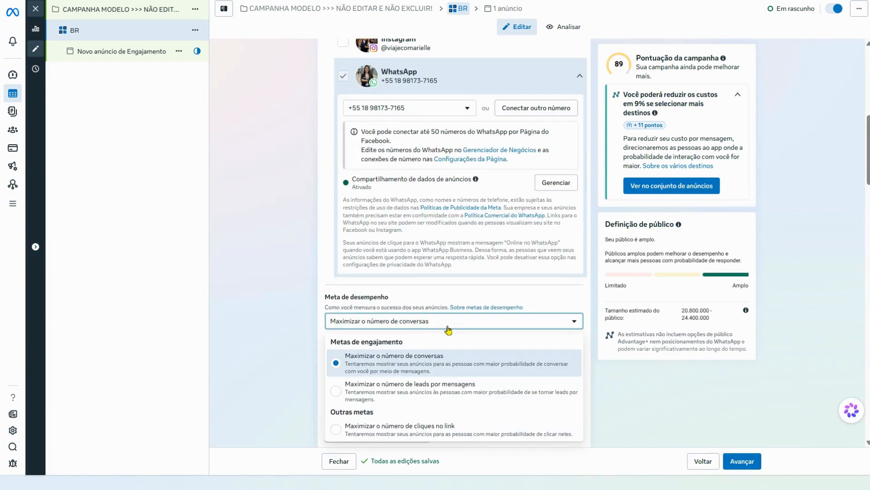
{"action": "left_click", "coordinate": [271, 310]}
{"action": "scroll", "coordinate": [297, 230], "scroll_direction": "up", "scroll_amount": 7}
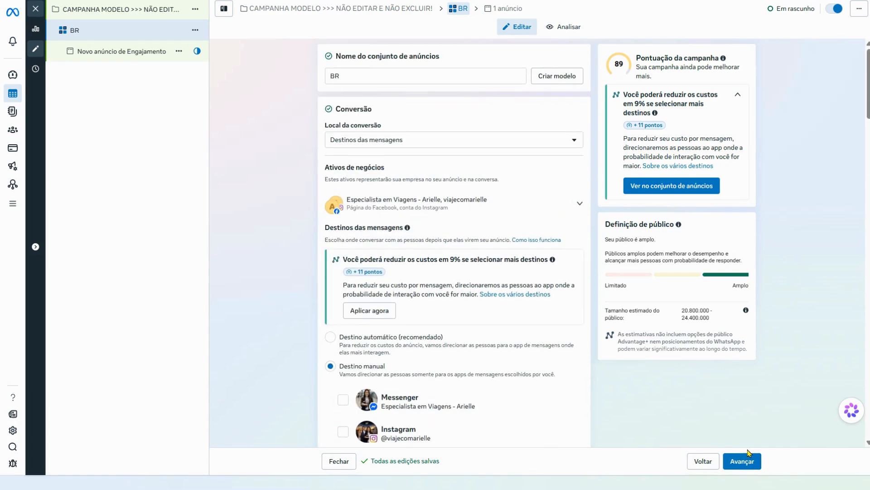
Continue to the ad level and delete the draft ad "Novo anúncio de Engajamento" from the BR ad set
{"action": "left_click", "coordinate": [748, 459]}
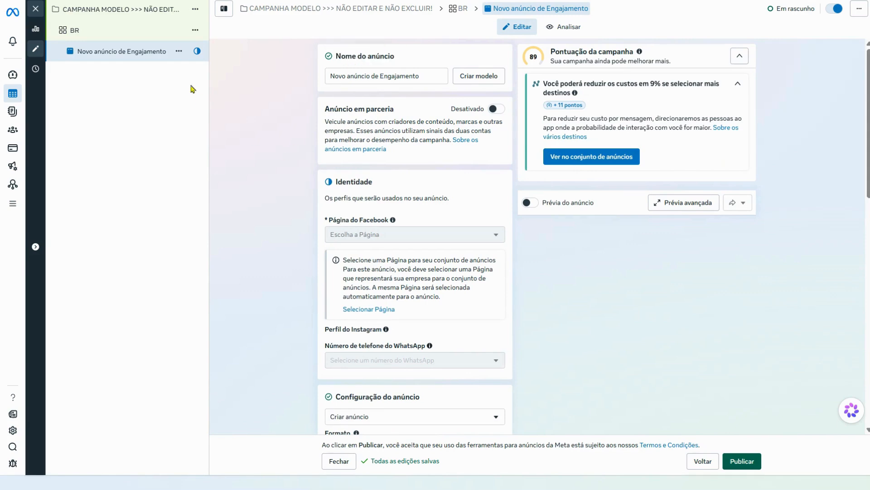
{"action": "left_click", "coordinate": [179, 51]}
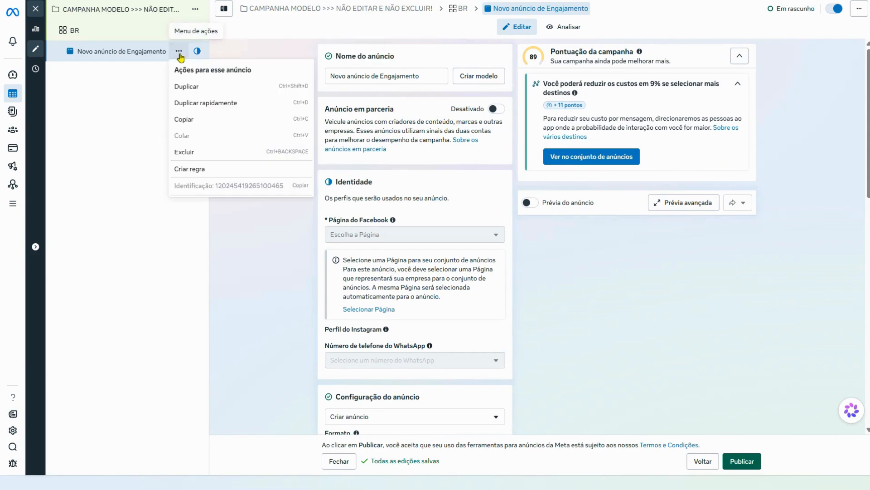
{"action": "left_click", "coordinate": [193, 153]}
{"action": "left_click", "coordinate": [513, 184]}
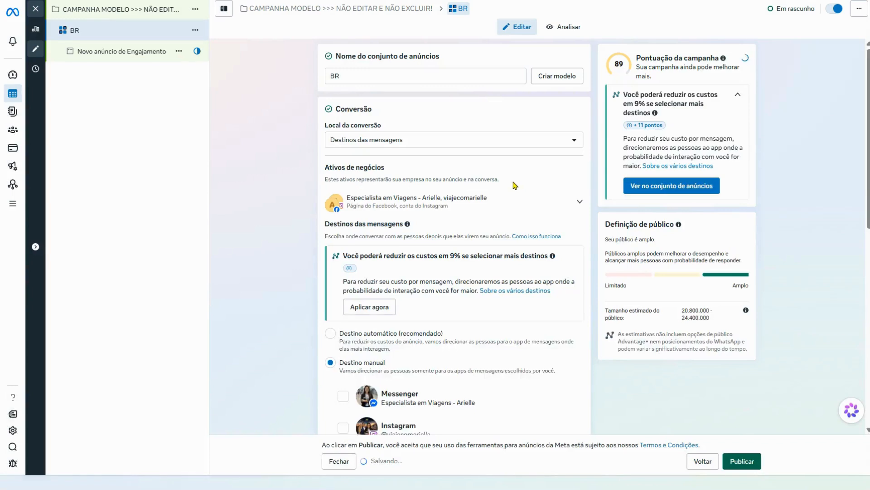
Check the model campaign's name and budget settings and its BR ad set, ending at the campaign level
{"action": "left_click", "coordinate": [313, 8]}
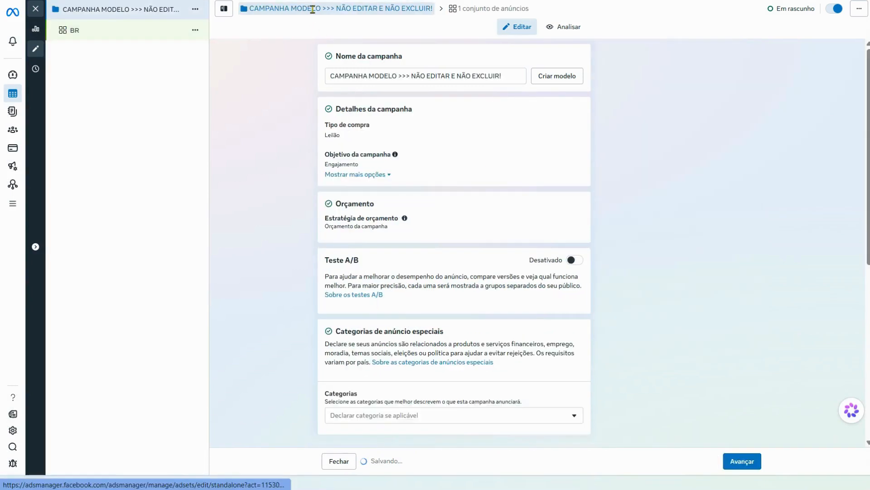
{"action": "left_click_drag", "start_coordinate": [507, 75], "coordinate": [320, 85]}
{"action": "left_click", "coordinate": [291, 84]}
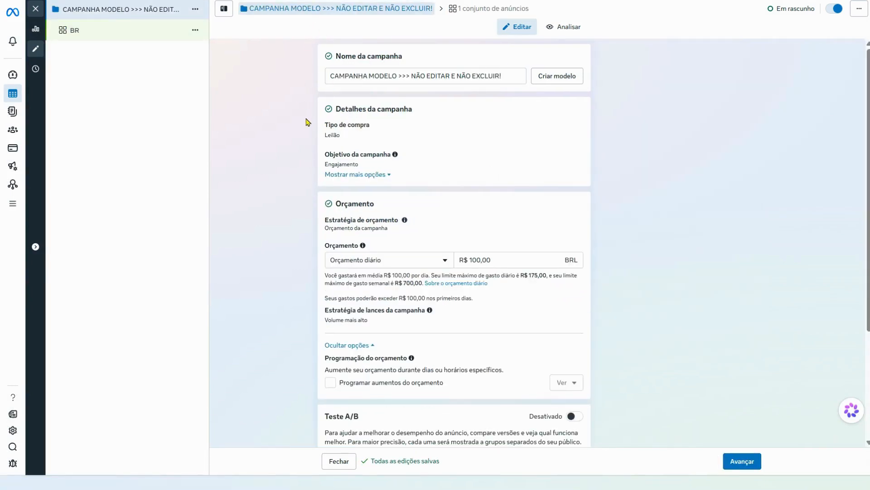
{"action": "left_click", "coordinate": [490, 9]}
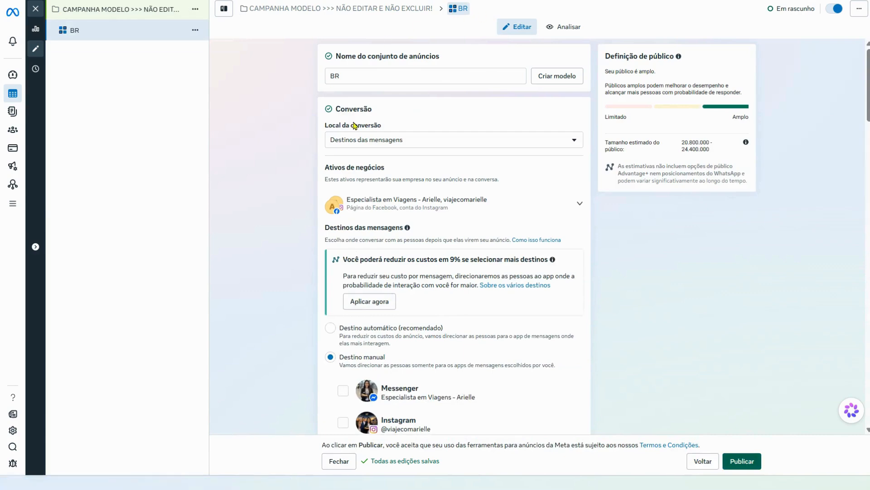
{"action": "left_click", "coordinate": [392, 10]}
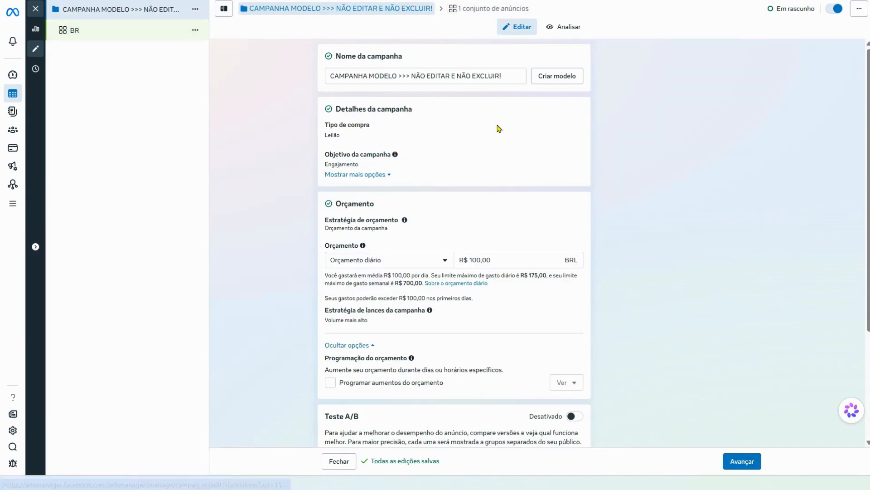
Check the model campaign's settings and open its BR ad set
{"action": "scroll", "coordinate": [521, 154], "scroll_direction": "down", "scroll_amount": 3}
{"action": "scroll", "coordinate": [539, 169], "scroll_direction": "up", "scroll_amount": 3}
{"action": "left_click", "coordinate": [489, 9]}
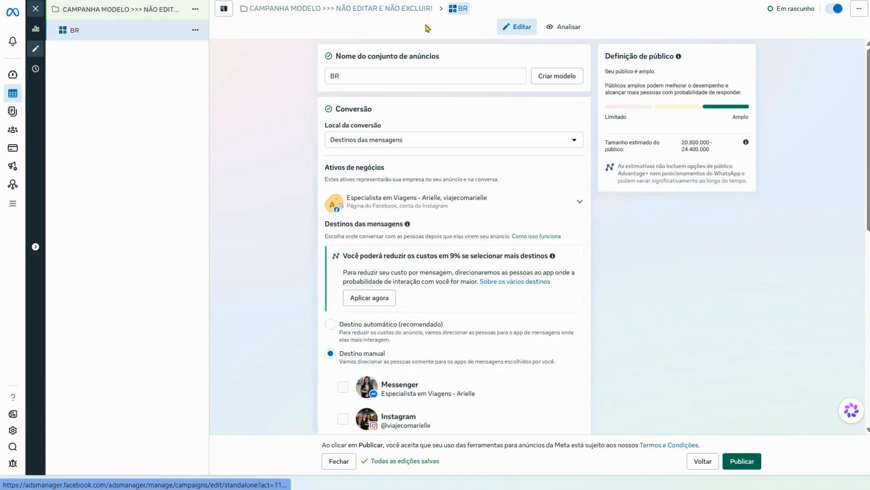
{"action": "left_click", "coordinate": [196, 29]}
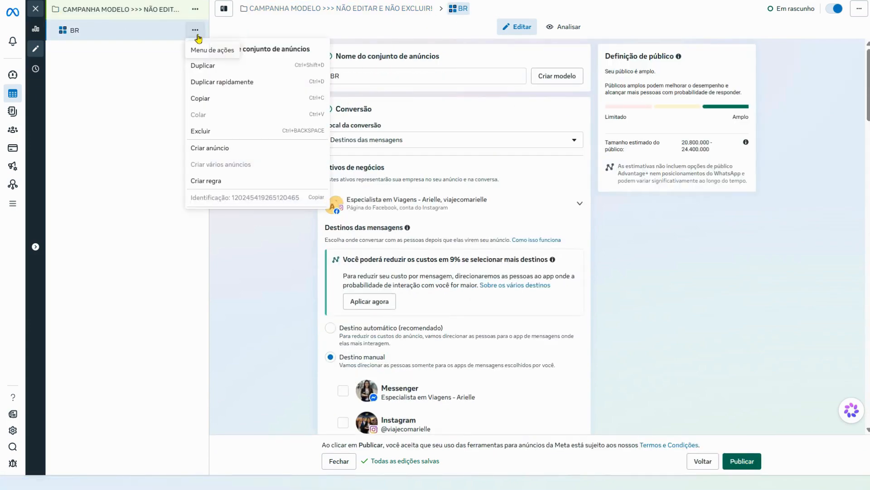
{"action": "left_click", "coordinate": [218, 70]}
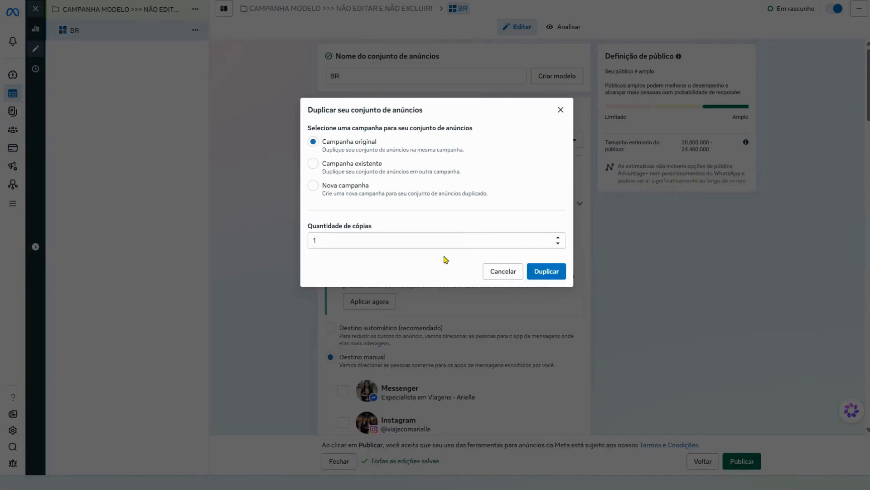
{"action": "left_click", "coordinate": [506, 270]}
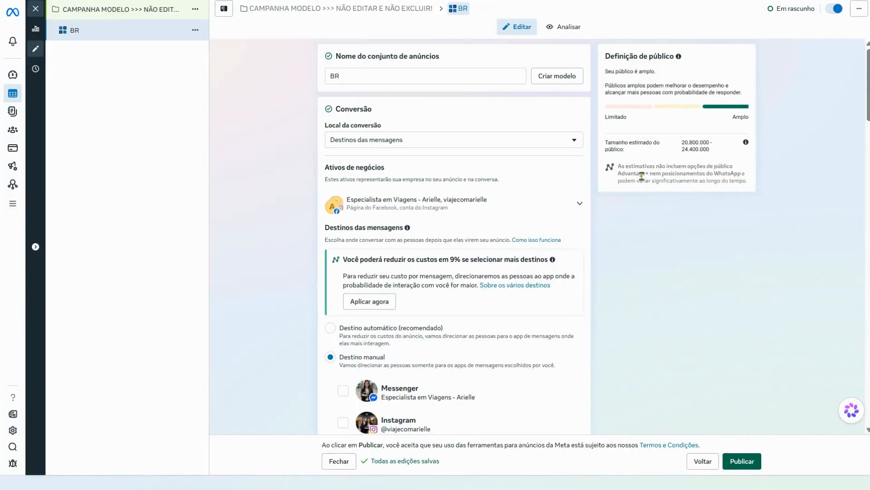
Review the BR ad set's audience controls and the saved location lists available for its locations
{"action": "scroll", "coordinate": [642, 176], "scroll_direction": "down", "scroll_amount": 15}
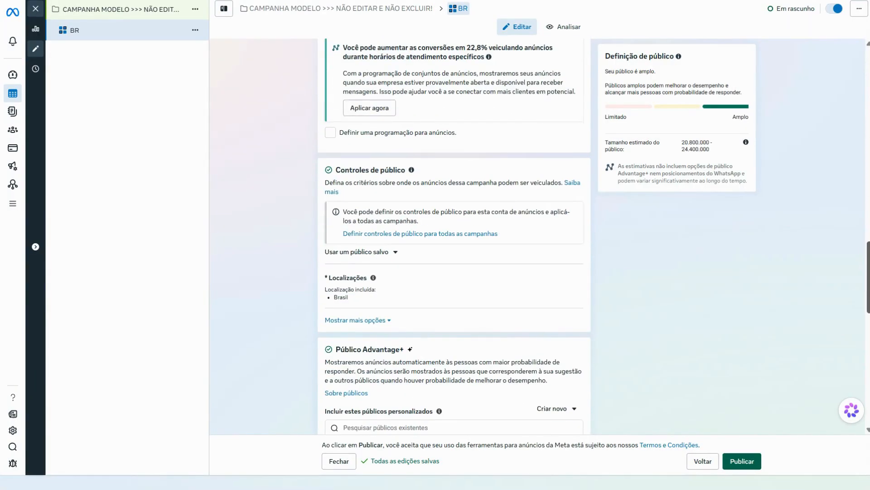
{"action": "scroll", "coordinate": [707, 276], "scroll_direction": "down", "scroll_amount": 4}
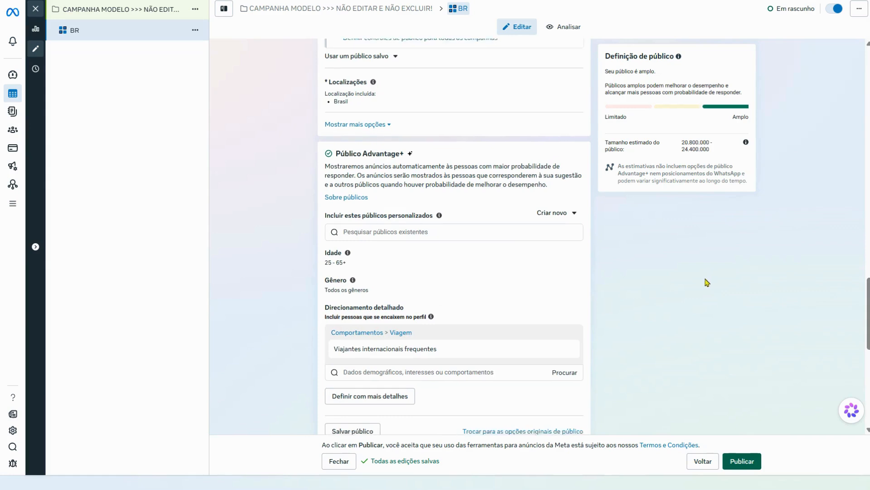
{"action": "scroll", "coordinate": [707, 282], "scroll_direction": "down", "scroll_amount": 1}
{"action": "scroll", "coordinate": [508, 200], "scroll_direction": "up", "scroll_amount": 1}
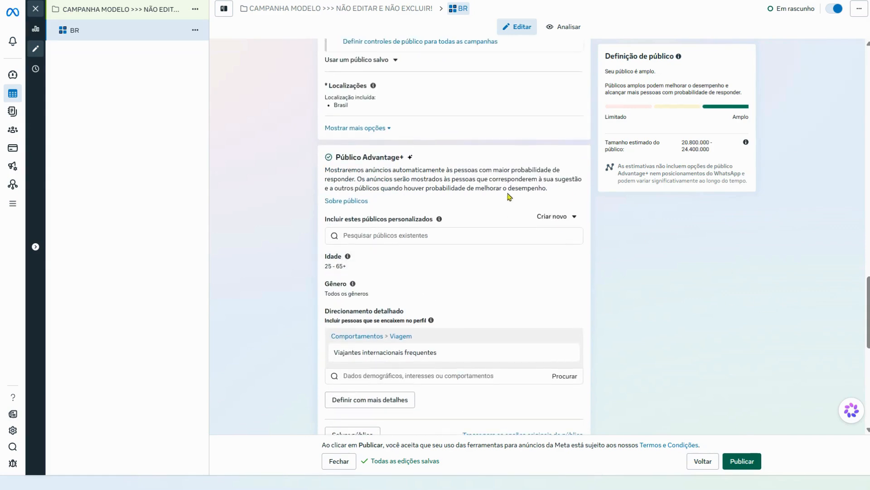
{"action": "left_click", "coordinate": [569, 88]}
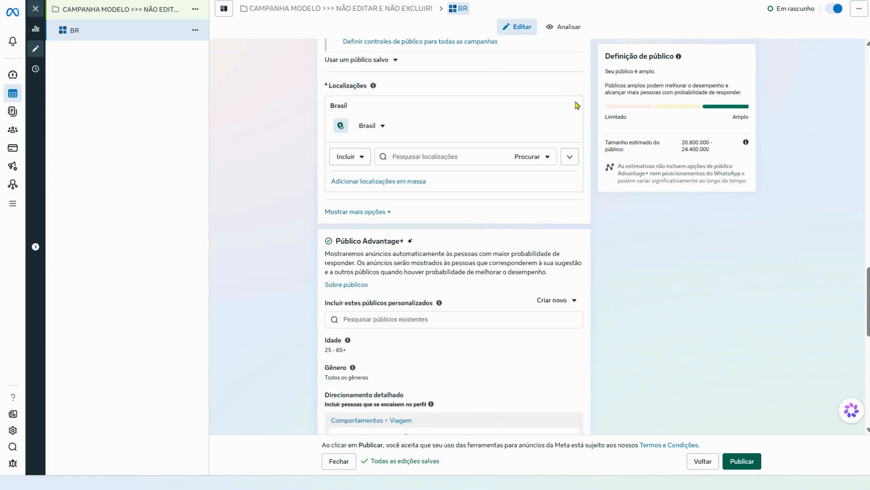
{"action": "left_click", "coordinate": [535, 157]}
{"action": "left_click", "coordinate": [467, 206]}
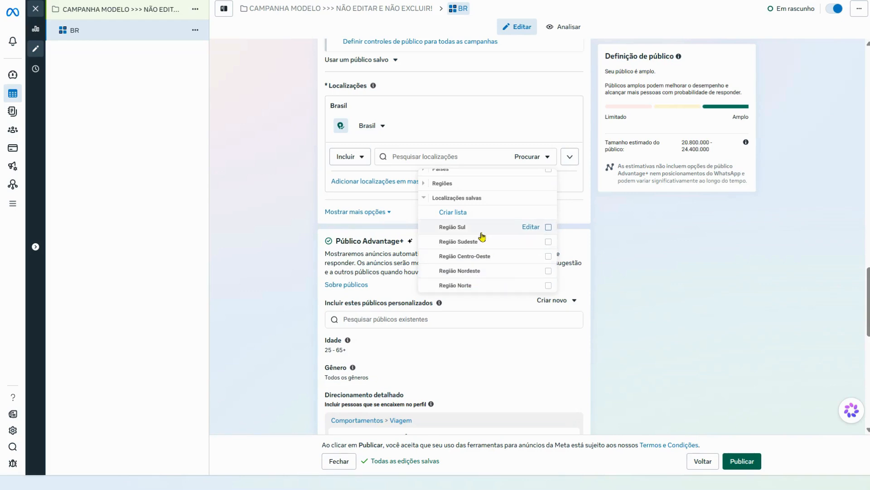
{"action": "left_click", "coordinate": [259, 268]}
Examine the existing lookalike and custom audiences available for the BR ad set's Advantage+ audience
{"action": "scroll", "coordinate": [423, 283], "scroll_direction": "down", "scroll_amount": 1}
{"action": "scroll", "coordinate": [424, 284], "scroll_direction": "down", "scroll_amount": 1}
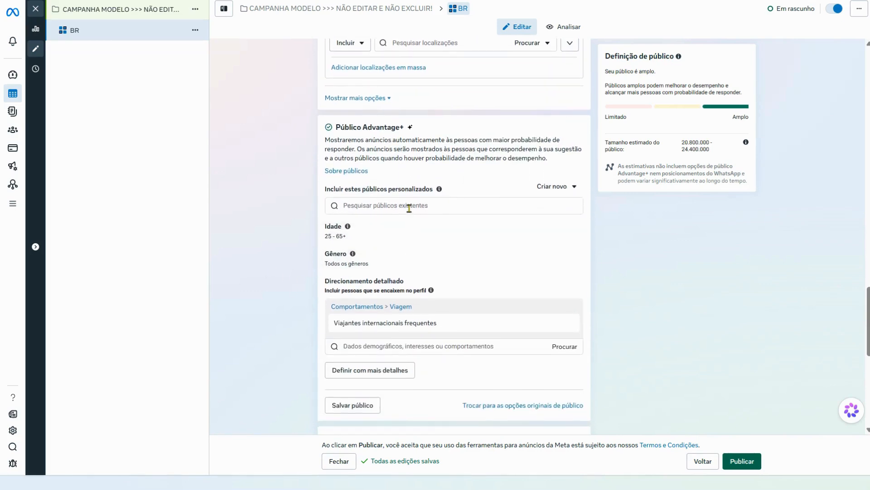
{"action": "left_click", "coordinate": [409, 208]}
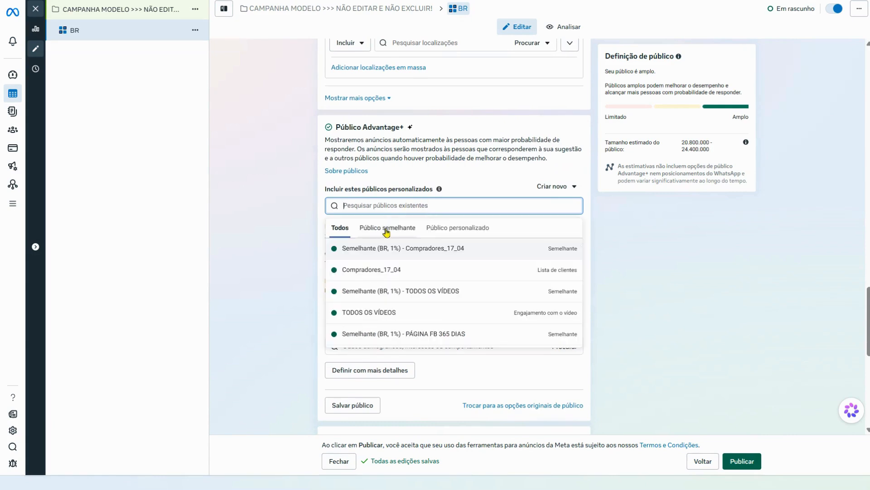
{"action": "left_click", "coordinate": [387, 228]}
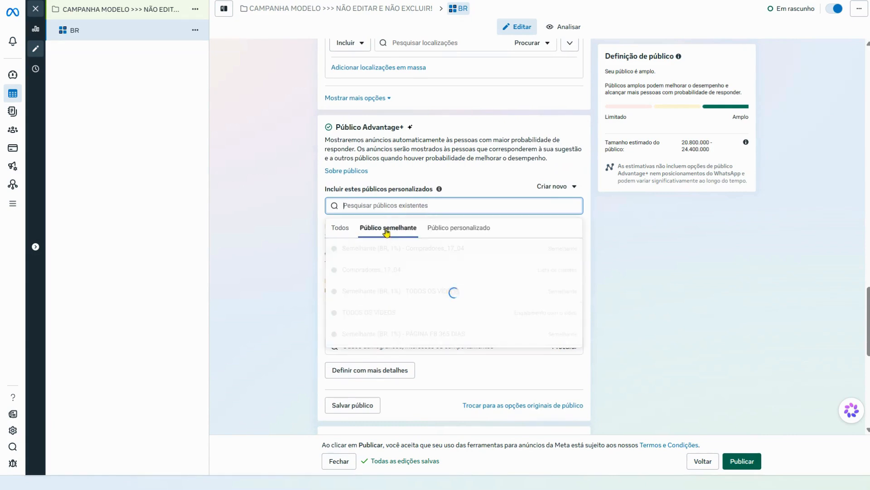
{"action": "left_click", "coordinate": [470, 228]}
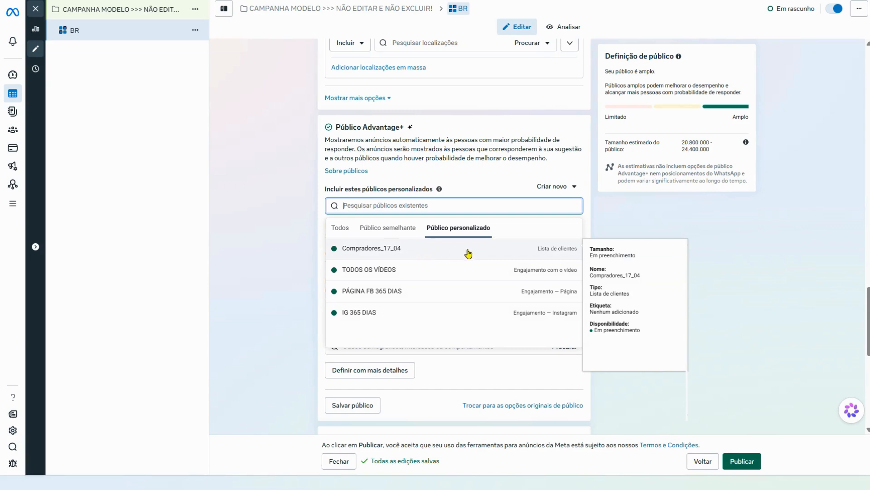
{"action": "left_click", "coordinate": [397, 230]}
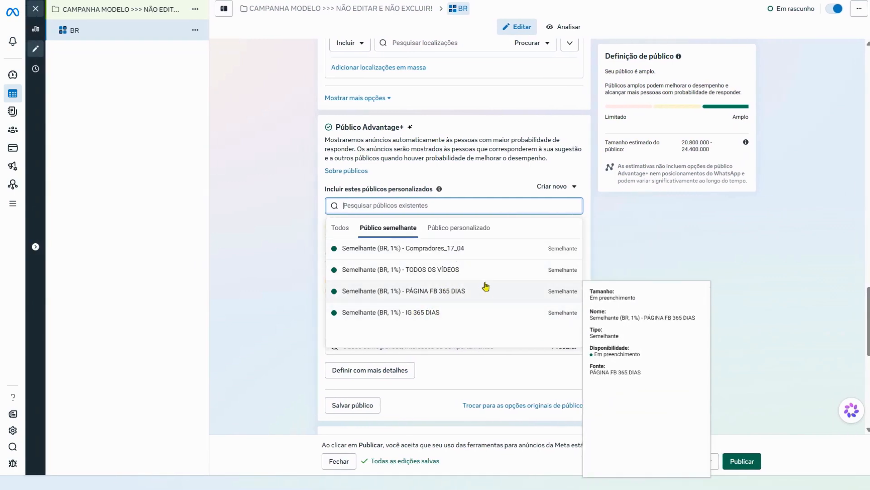
{"action": "left_click", "coordinate": [779, 280]}
Duplicate the BR ad set within the original campaign, making 8 copies
{"action": "left_click", "coordinate": [195, 30]}
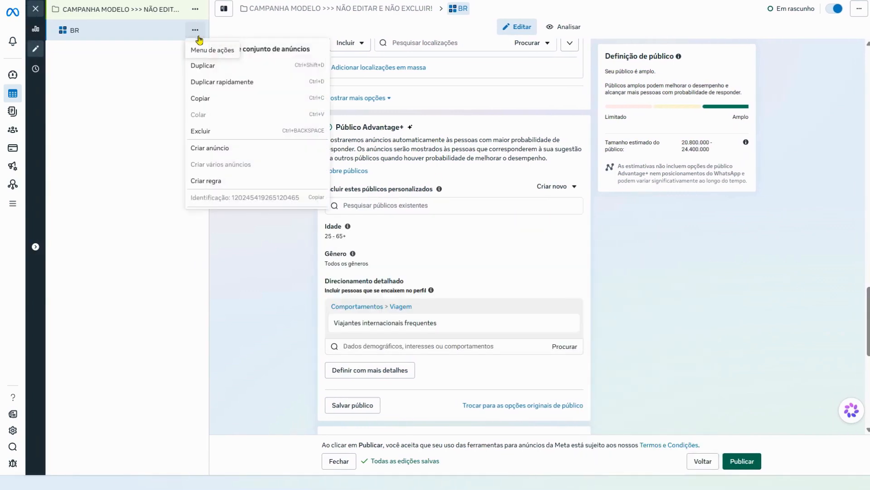
{"action": "left_click", "coordinate": [217, 66]}
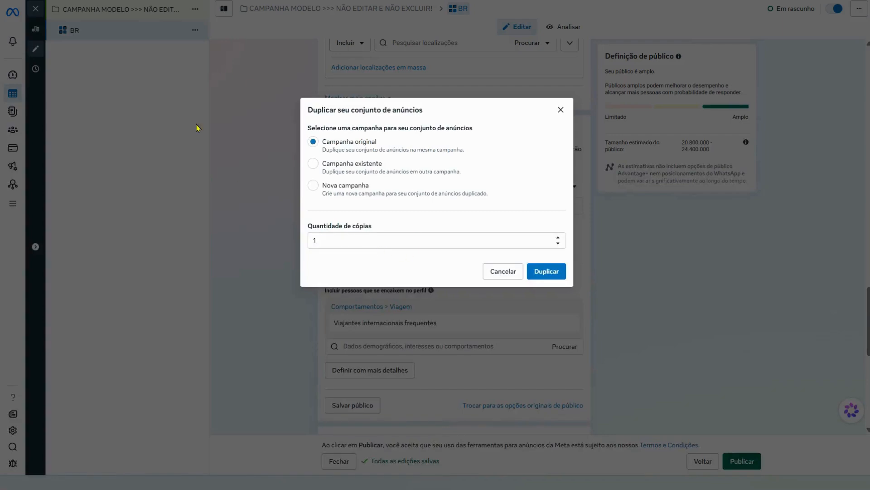
{"action": "left_click", "coordinate": [402, 243]}
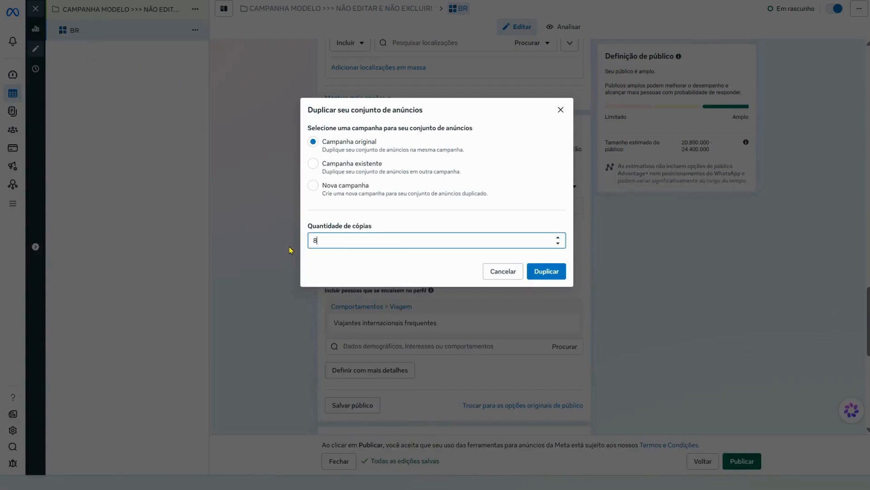
{"action": "type", "text": "8"}
{"action": "left_click", "coordinate": [537, 272]}
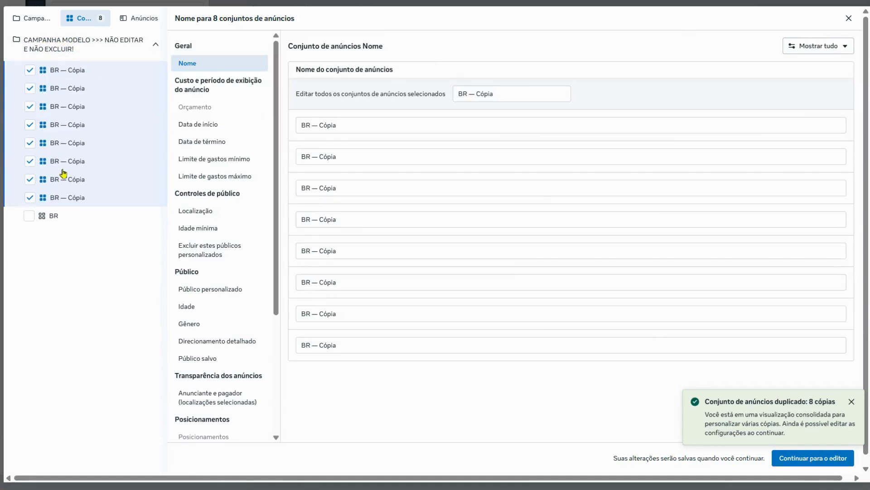
Add the original BR ad set to the selected copies and rename all the selected ad sets "EDITAR AQUI"
{"action": "left_click", "coordinate": [29, 216]}
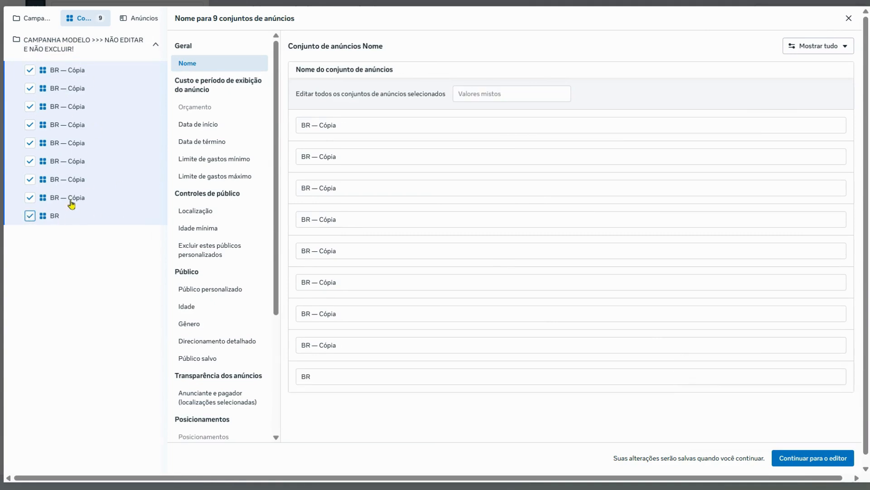
{"action": "left_click_drag", "start_coordinate": [295, 18], "coordinate": [176, 18]}
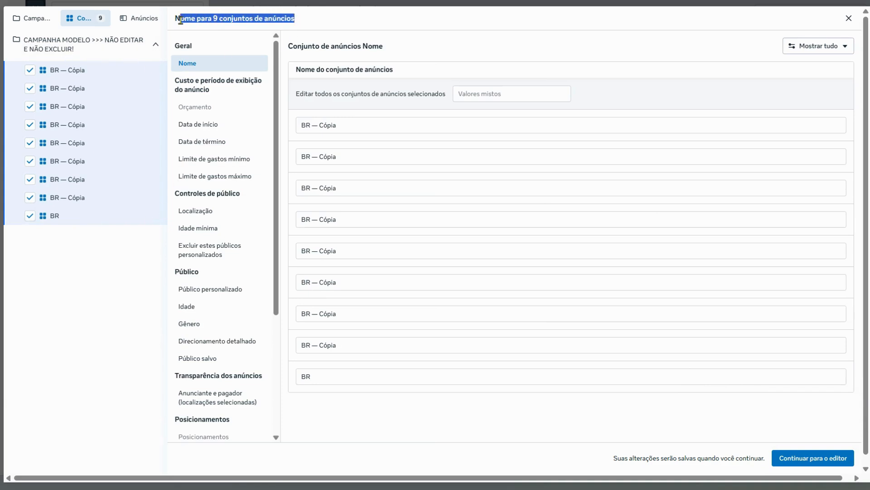
{"action": "left_click", "coordinate": [467, 98]}
{"action": "type", "text": "EDITAR AQUI"}
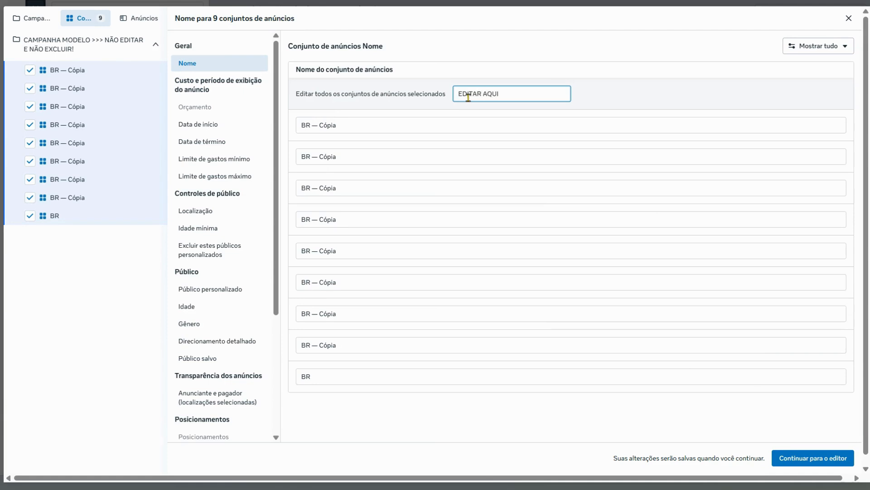
{"action": "left_click", "coordinate": [454, 153]}
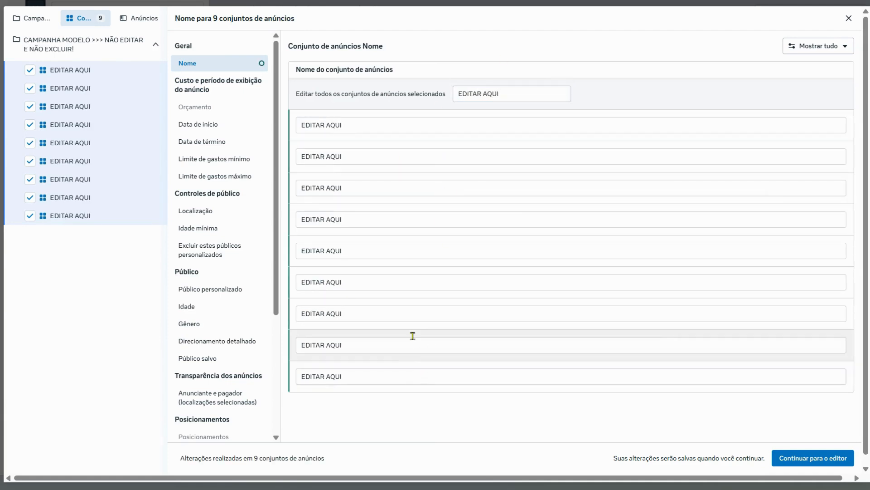
Rename the first listed ad set "SUL" and the second "SUDESTE", leaving the bulk name unchanged
{"action": "left_click_drag", "start_coordinate": [525, 94], "coordinate": [427, 97]}
{"action": "key", "text": "BackSpace"}
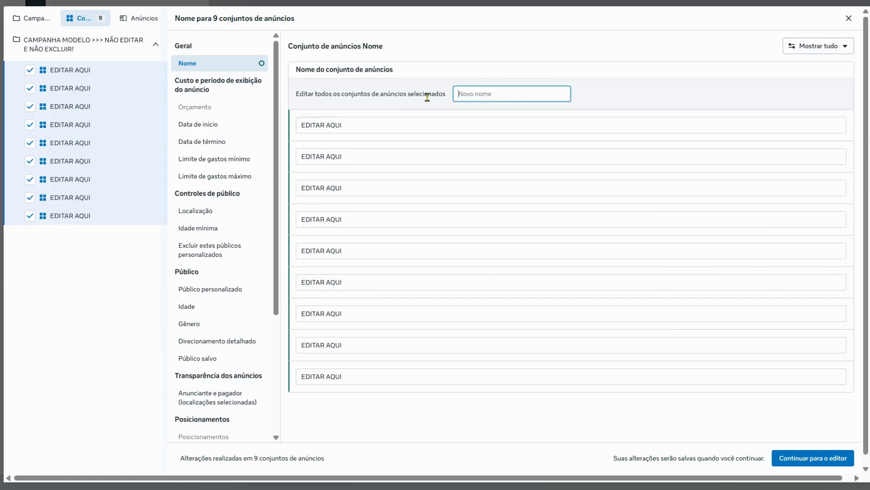
{"action": "left_click", "coordinate": [396, 124]}
{"action": "left_click_drag", "start_coordinate": [396, 125], "coordinate": [298, 126]}
{"action": "type", "text": "SUL"}
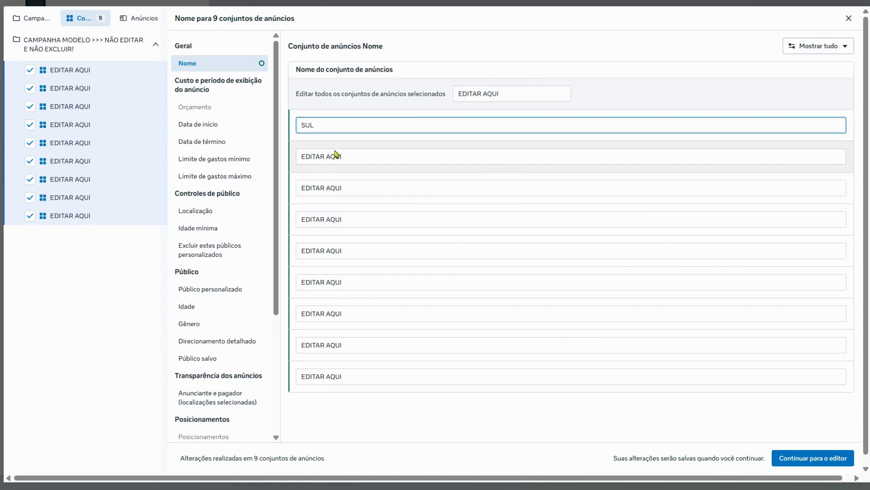
{"action": "left_click", "coordinate": [352, 155]}
{"action": "left_click_drag", "start_coordinate": [352, 155], "coordinate": [262, 164]}
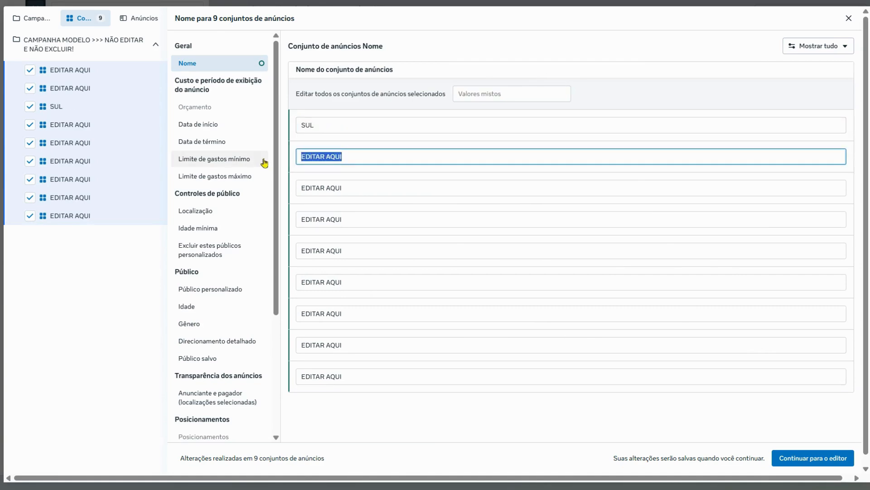
{"action": "type", "text": "SUDESTE"}
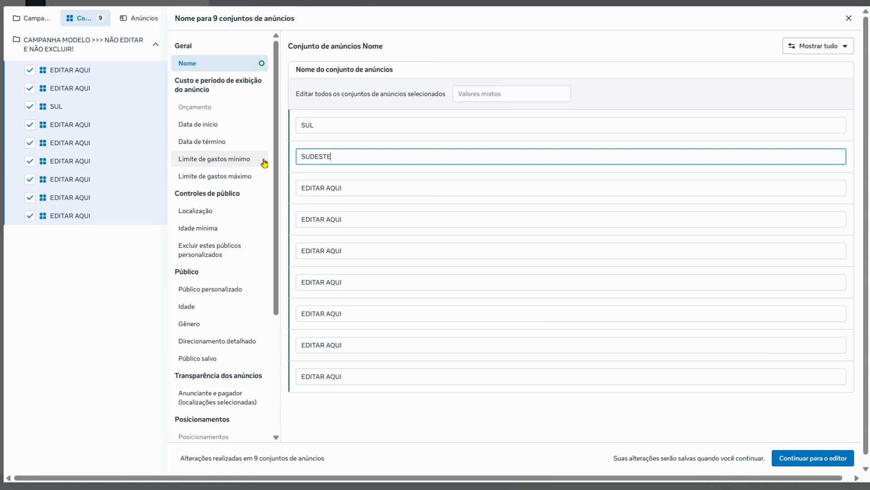
Rename the third listed ad set "CENTRO-OESTE" and the fourth "NORTE"
{"action": "left_click", "coordinate": [369, 188]}
{"action": "key", "text": "ctrl+a"}
{"action": "type", "text": "CENTR"}
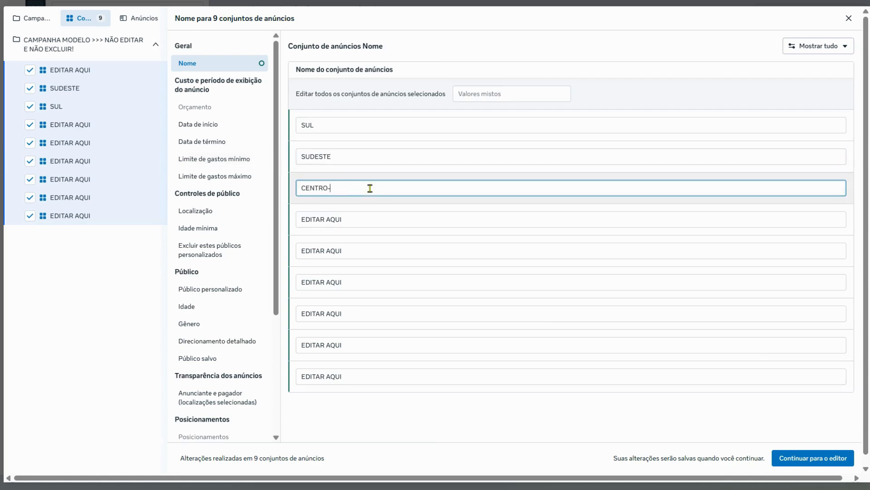
{"action": "type", "text": "O-OESTE"}
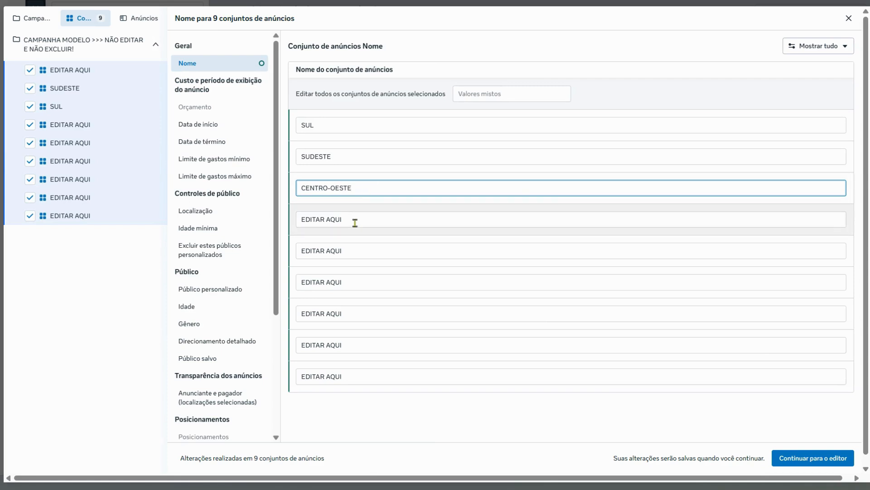
{"action": "left_click", "coordinate": [355, 222]}
{"action": "key", "text": "ctrl+a"}
{"action": "type", "text": "NORTE"}
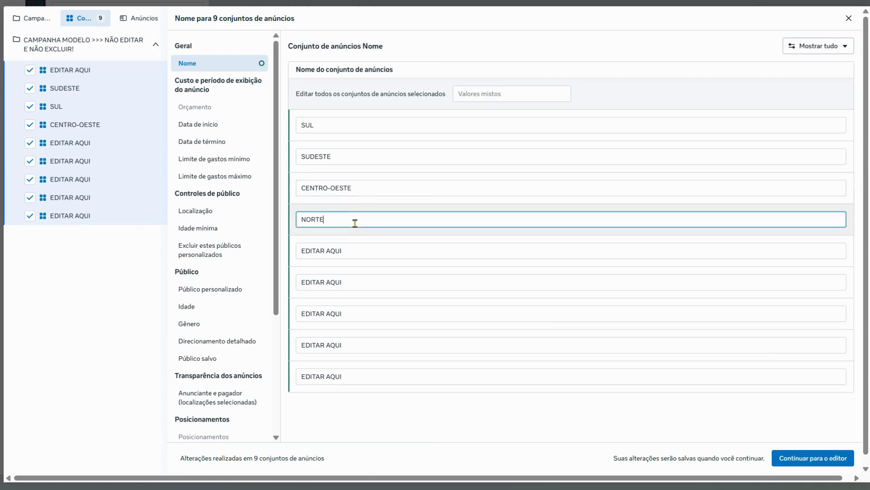
Rename the fifth listed ad set "NORDESTE" and save the new names by continuing to the editor
{"action": "left_click", "coordinate": [360, 251]}
{"action": "key", "text": "ctrl+a"}
{"action": "type", "text": "NOR"}
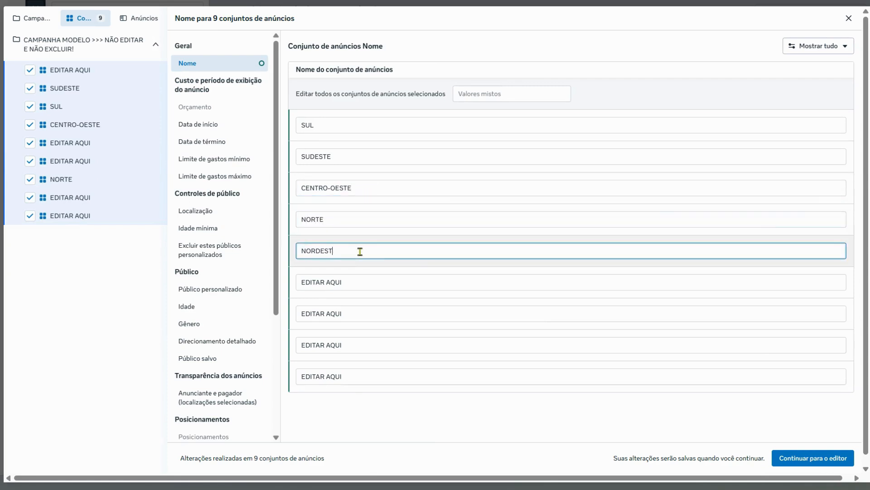
{"action": "left_click", "coordinate": [374, 281]}
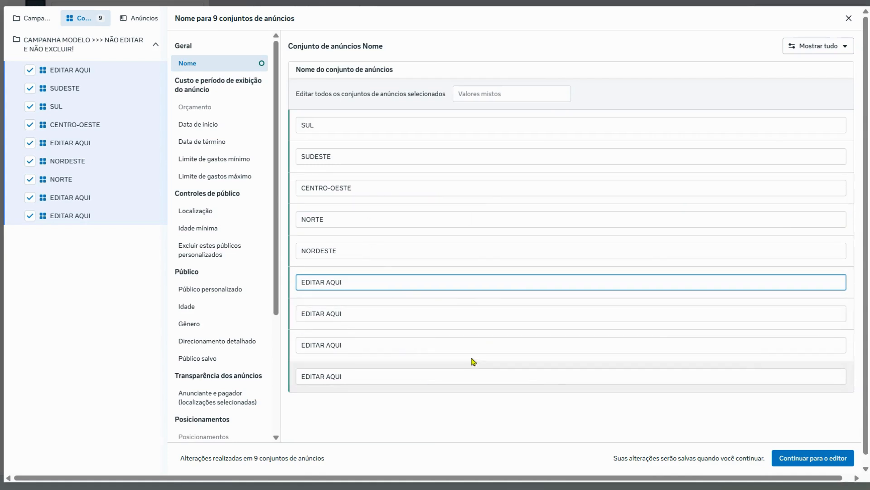
{"action": "left_click", "coordinate": [801, 458]}
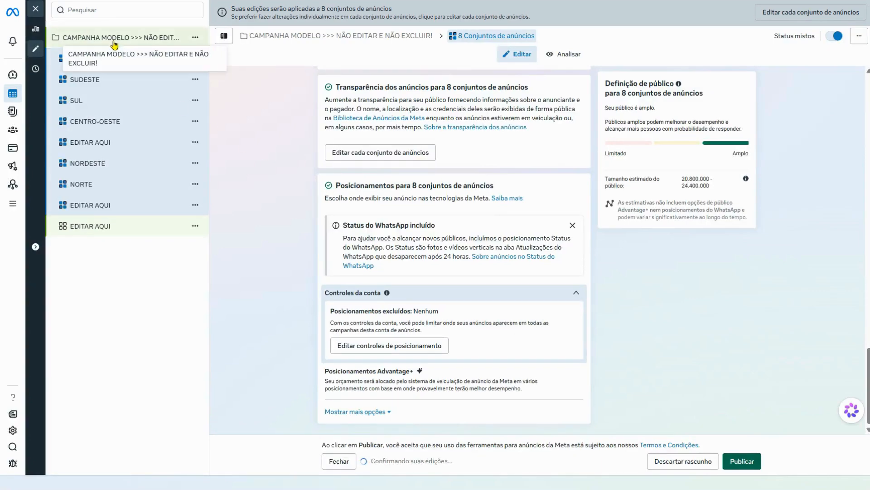
Check the model campaign's name, objective and daily budget settings at the campaign level
{"action": "left_click", "coordinate": [112, 43]}
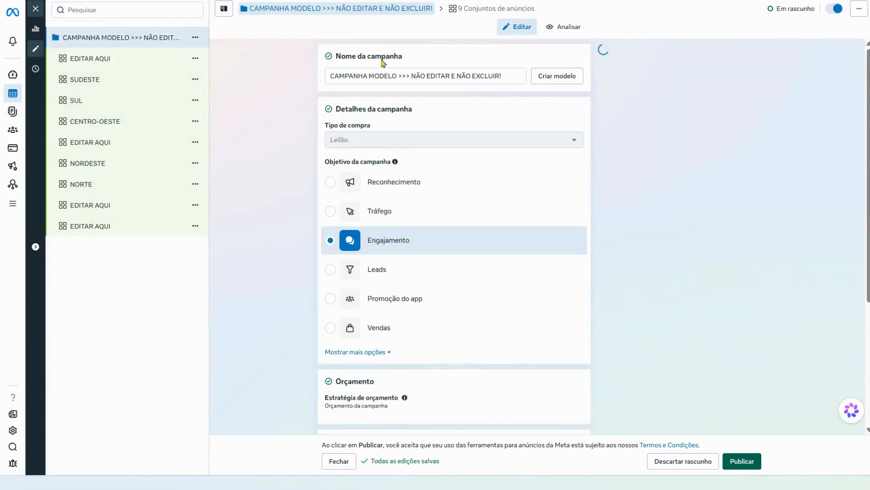
{"action": "scroll", "coordinate": [582, 230], "scroll_direction": "down", "scroll_amount": 4}
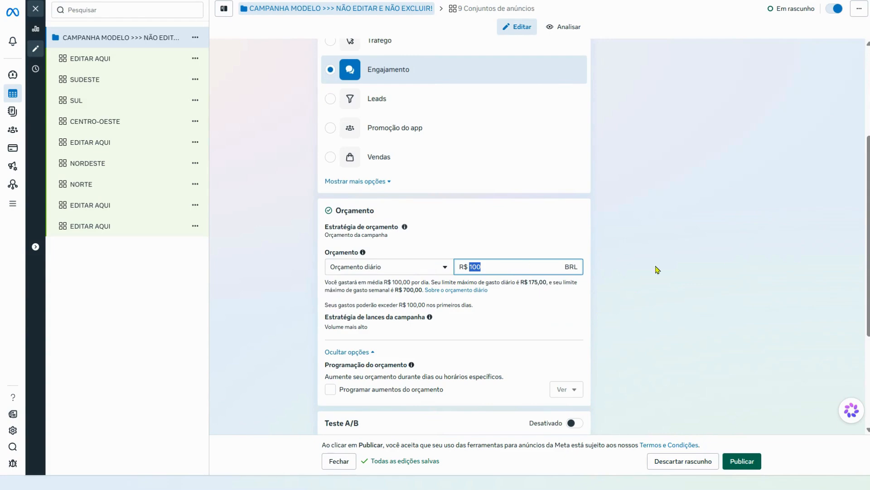
{"action": "scroll", "coordinate": [588, 174], "scroll_direction": "up", "scroll_amount": 4}
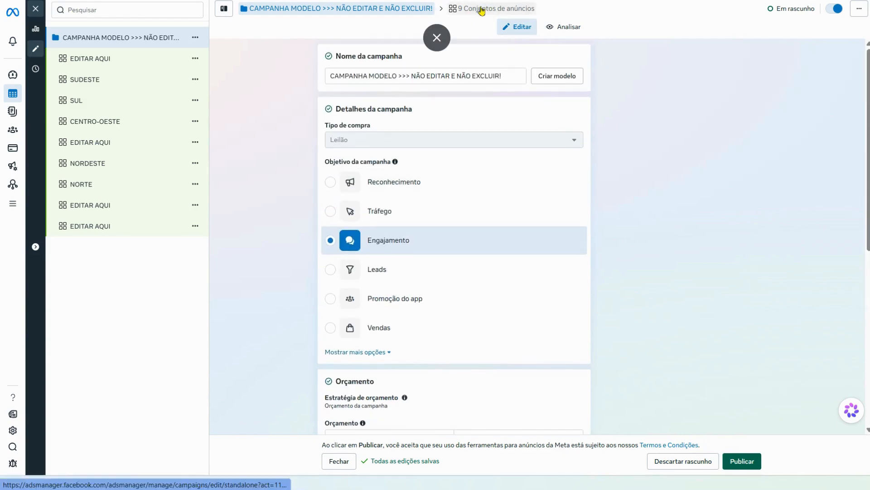
In the first "EDITAR AQUI" ad set, include the lookalike audience "Semelhante (BR, 1%) - Compradores_17_04"
{"action": "left_click", "coordinate": [481, 9]}
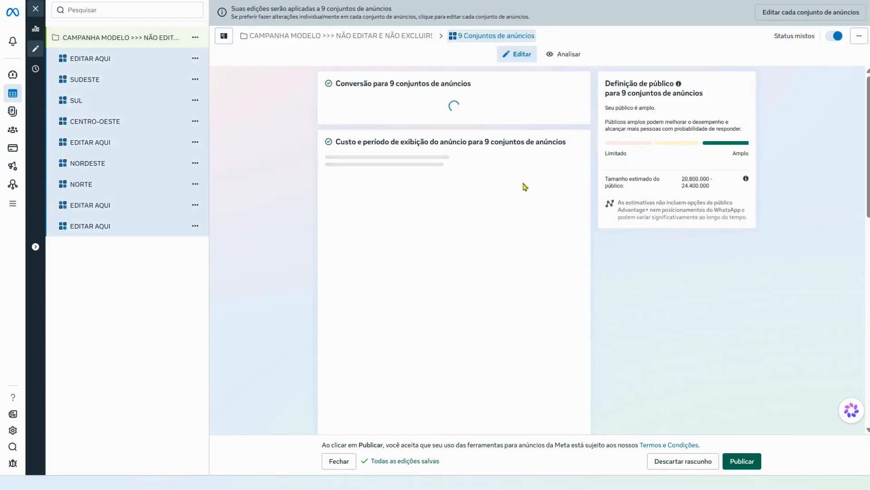
{"action": "left_click", "coordinate": [105, 62]}
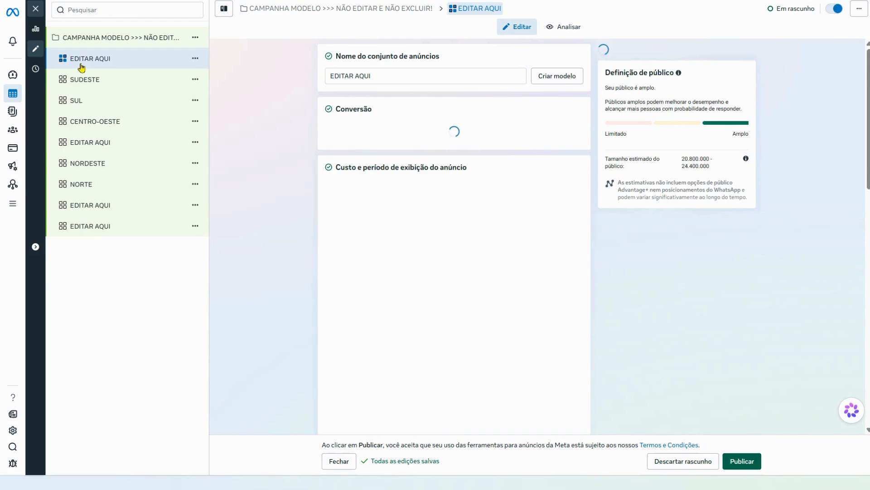
{"action": "triple_click", "coordinate": [389, 73]}
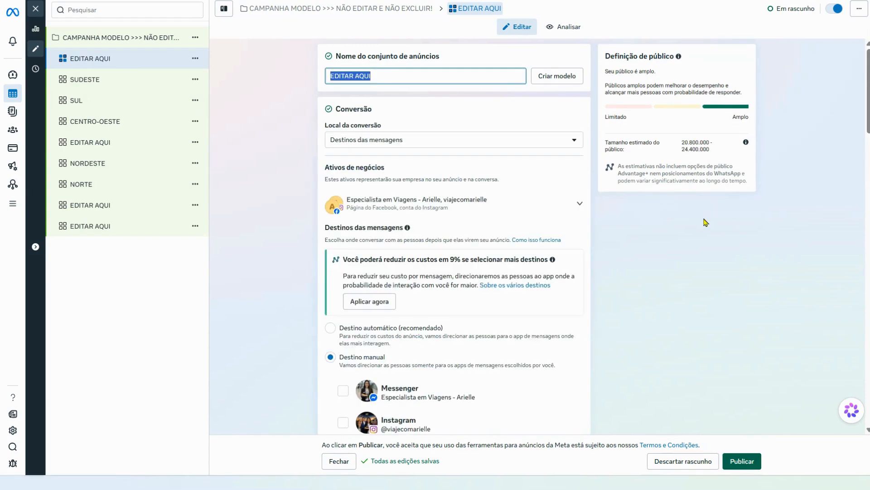
{"action": "left_click_drag", "start_coordinate": [869, 75], "coordinate": [869, 81]}
{"action": "scroll", "coordinate": [454, 236], "scroll_direction": "down", "scroll_amount": 15}
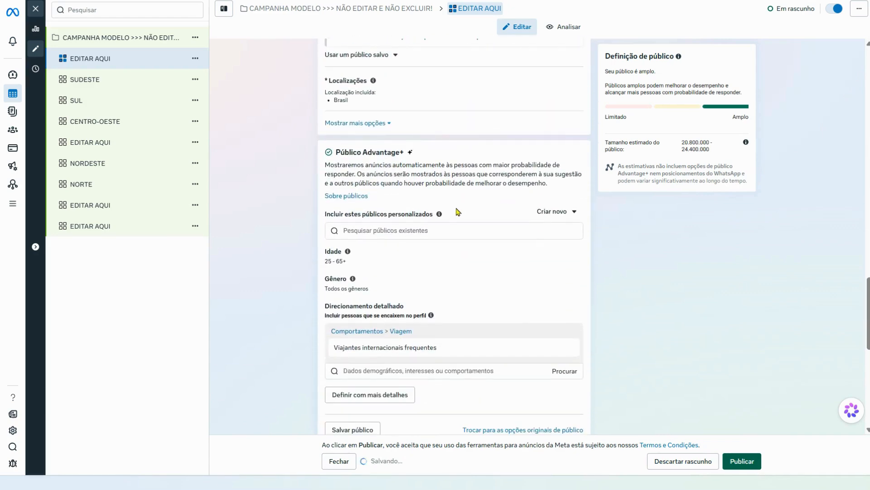
{"action": "left_click_drag", "start_coordinate": [433, 214], "coordinate": [325, 216]}
{"action": "left_click", "coordinate": [363, 226]}
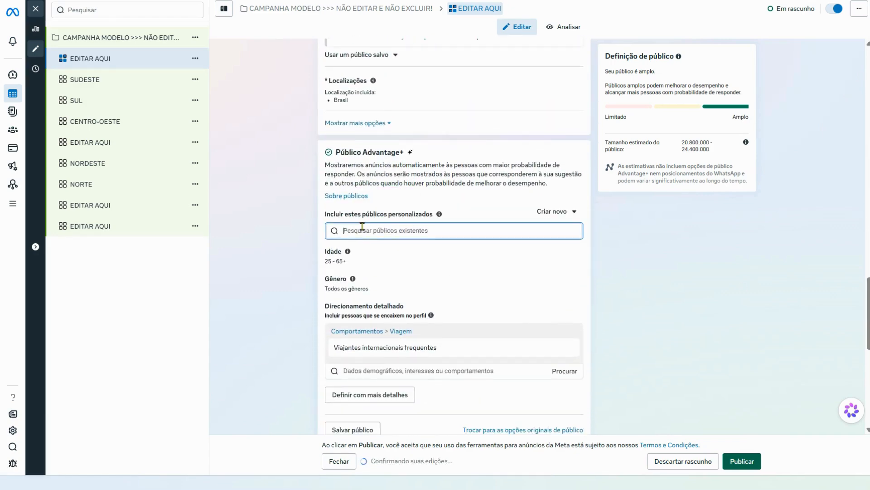
{"action": "left_click", "coordinate": [375, 256]}
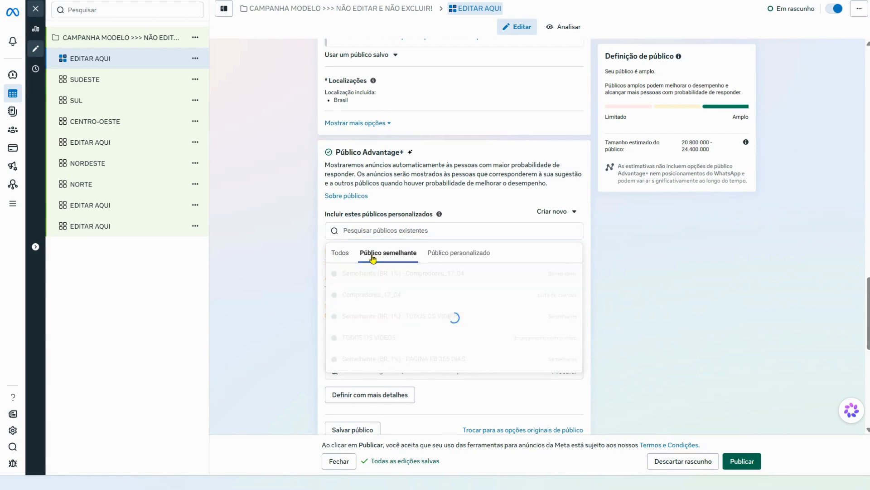
{"action": "left_click", "coordinate": [427, 278]}
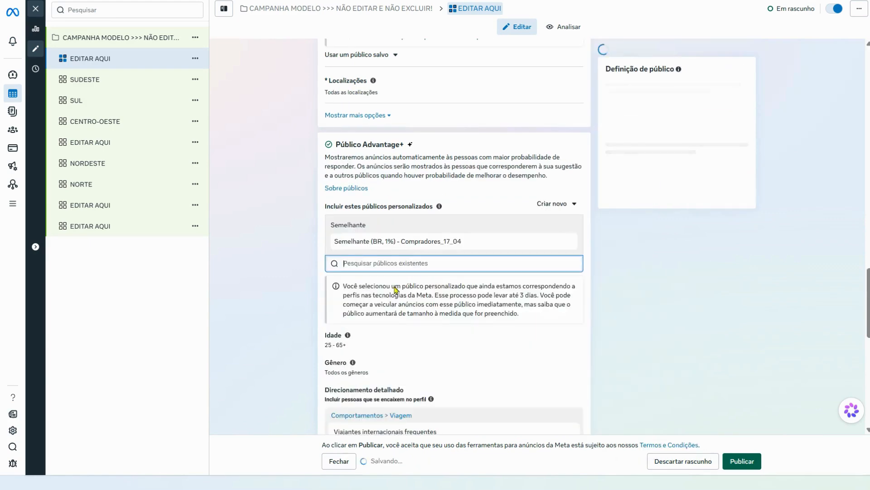
{"action": "left_click", "coordinate": [285, 234]}
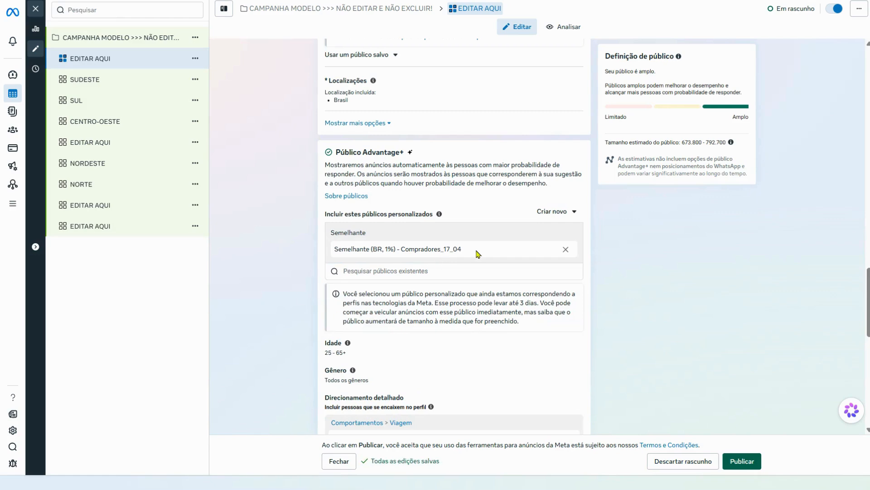
Copy the included buyers lookalike's name and rename the first ad set "Semelhante (BR, 1%) - Compradores_17_04"
{"action": "left_click_drag", "start_coordinate": [476, 251], "coordinate": [334, 255]}
{"action": "key", "text": "ctrl+c"}
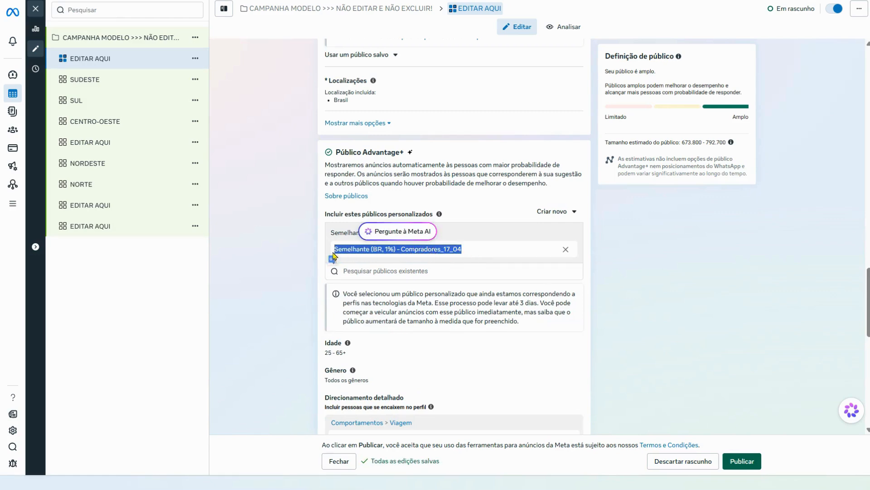
{"action": "scroll", "coordinate": [332, 259], "scroll_direction": "up", "scroll_amount": 15}
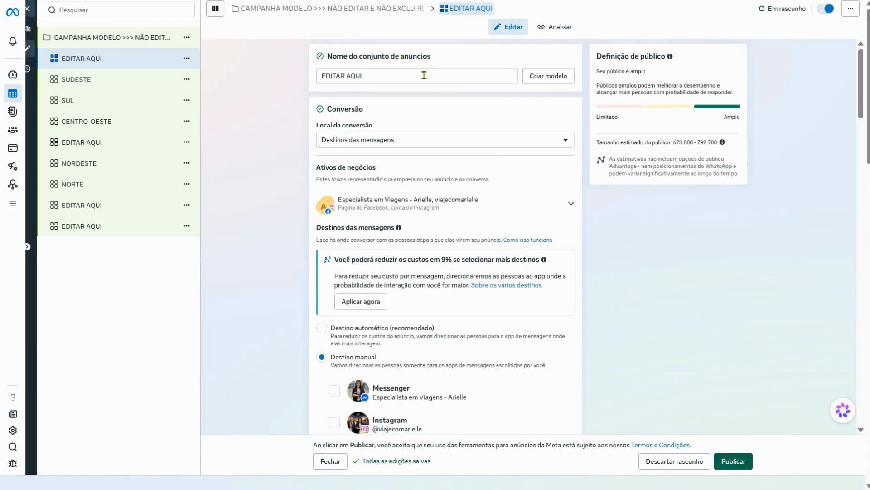
{"action": "left_click_drag", "start_coordinate": [458, 75], "coordinate": [293, 88]}
{"action": "key", "text": "ctrl+v"}
{"action": "left_click", "coordinate": [292, 170]}
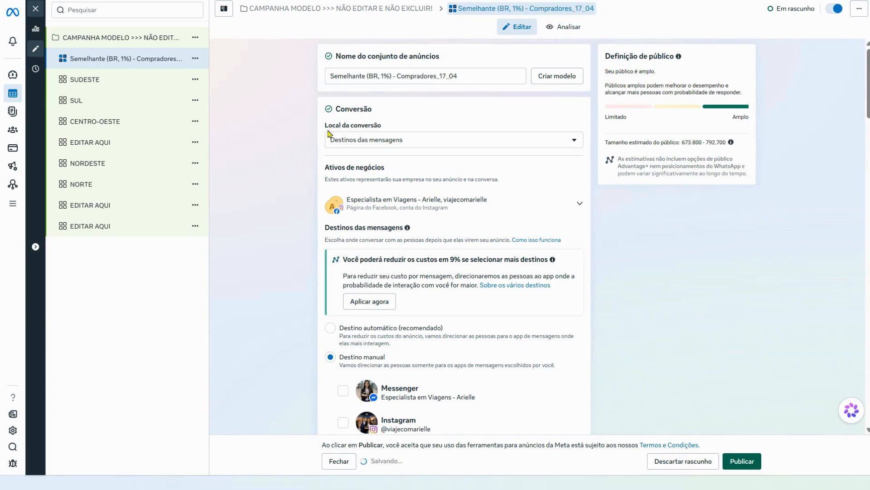
{"action": "double_click", "coordinate": [388, 57]}
{"action": "left_click", "coordinate": [455, 109]}
{"action": "left_click_drag", "start_coordinate": [464, 75], "coordinate": [332, 75]}
{"action": "double_click", "coordinate": [428, 77]}
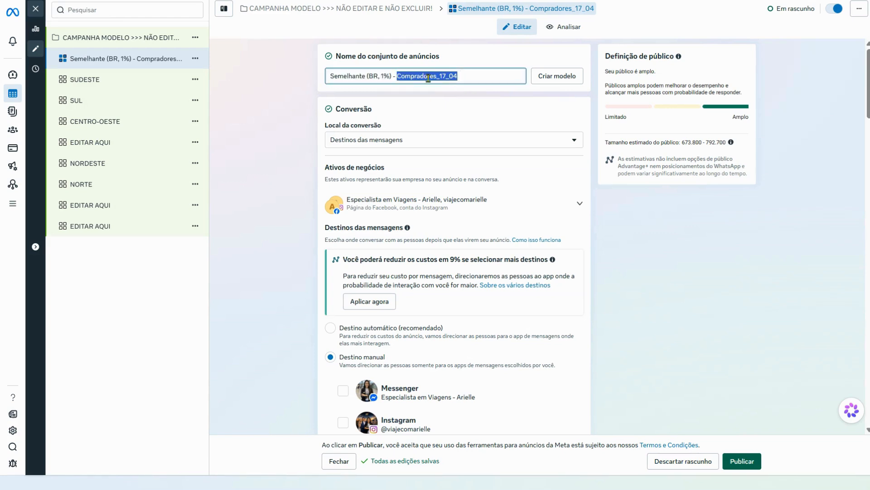
{"action": "left_click", "coordinate": [316, 144]}
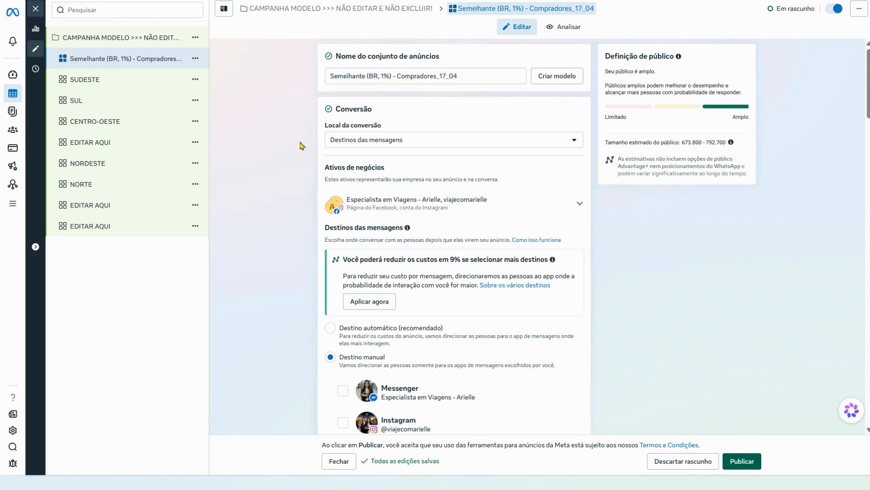
In the "EDITAR AQUI" ad set below CENTRO-OESTE, include the lookalike audience "Semelhante (BR, 1%) - TODOS OS VÍDEOS"
{"action": "left_click", "coordinate": [101, 145]}
{"action": "triple_click", "coordinate": [394, 79]}
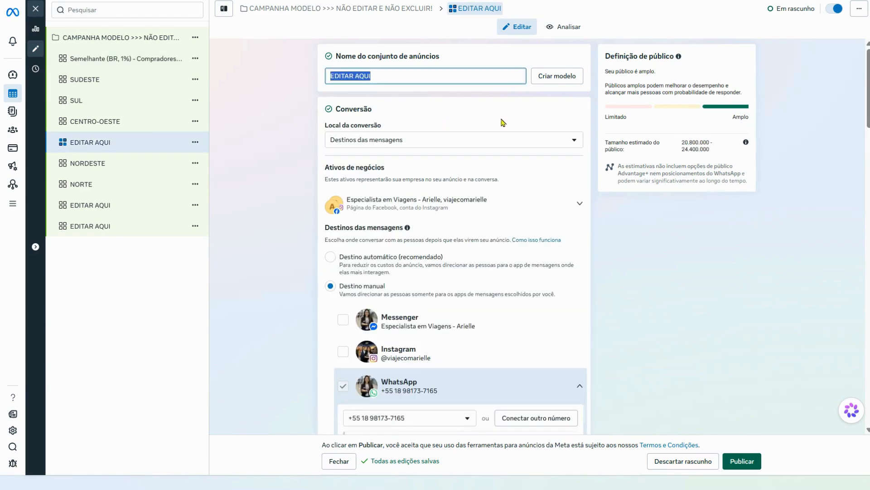
{"action": "left_click_drag", "start_coordinate": [869, 81], "coordinate": [868, 266]}
{"action": "scroll", "coordinate": [507, 221], "scroll_direction": "down", "scroll_amount": 7}
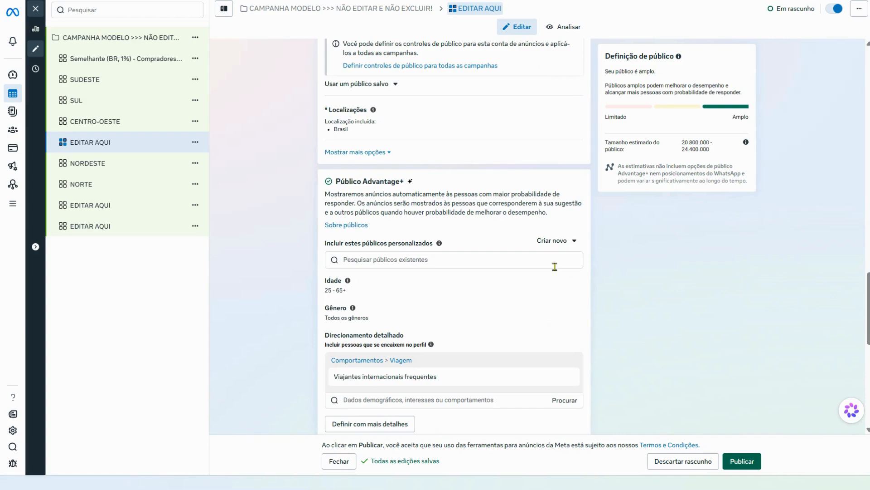
{"action": "left_click", "coordinate": [375, 146]}
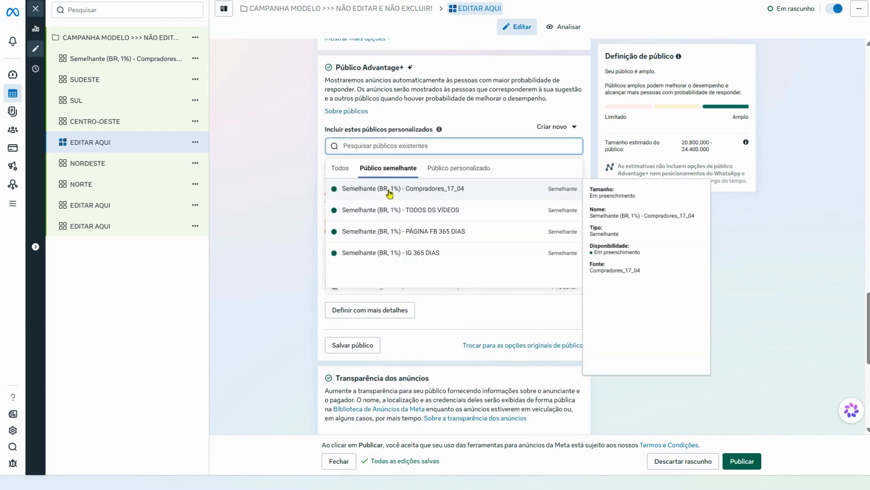
{"action": "left_click", "coordinate": [444, 212]}
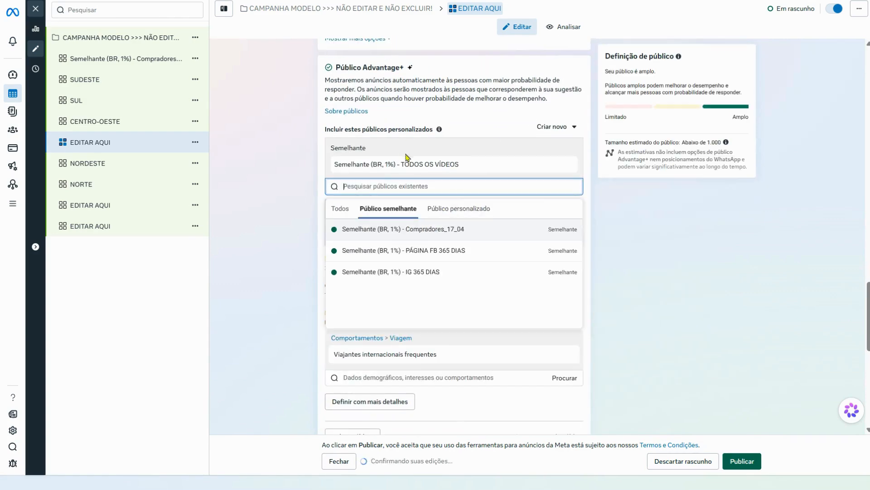
{"action": "left_click", "coordinate": [300, 167]}
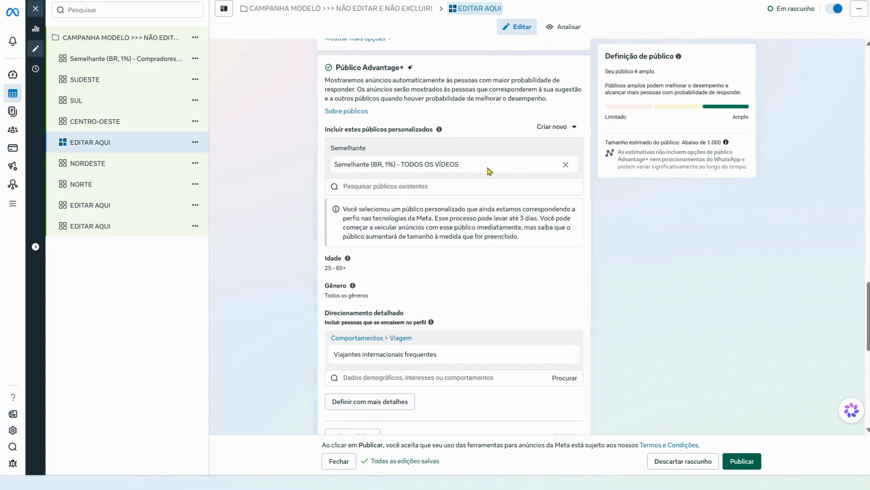
Copy the included audience's name and rename the ad set below CENTRO-OESTE "Semelhante (BR, 1%) - TODOS OS VÍDEOS"
{"action": "left_click_drag", "start_coordinate": [489, 171], "coordinate": [334, 172]}
{"action": "key", "text": "ctrl+c"}
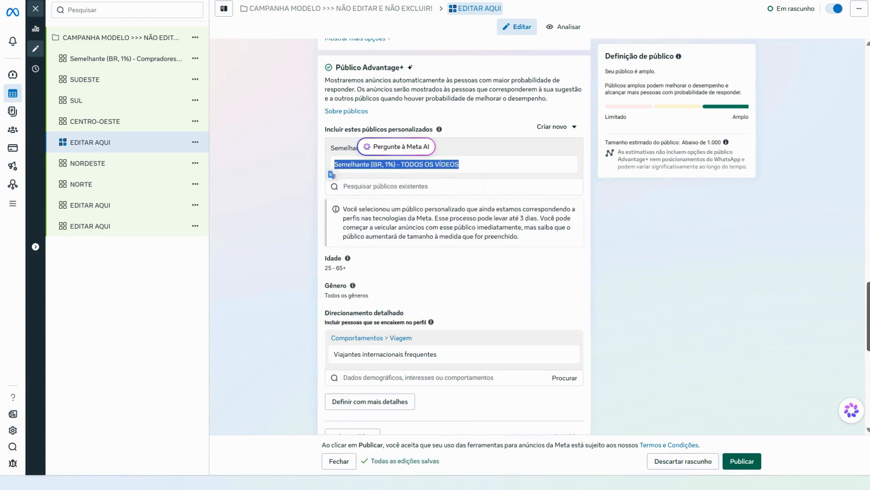
{"action": "scroll", "coordinate": [334, 173], "scroll_direction": "up", "scroll_amount": 15}
{"action": "left_click_drag", "start_coordinate": [474, 76], "coordinate": [299, 85]}
{"action": "key", "text": "ctrl+v"}
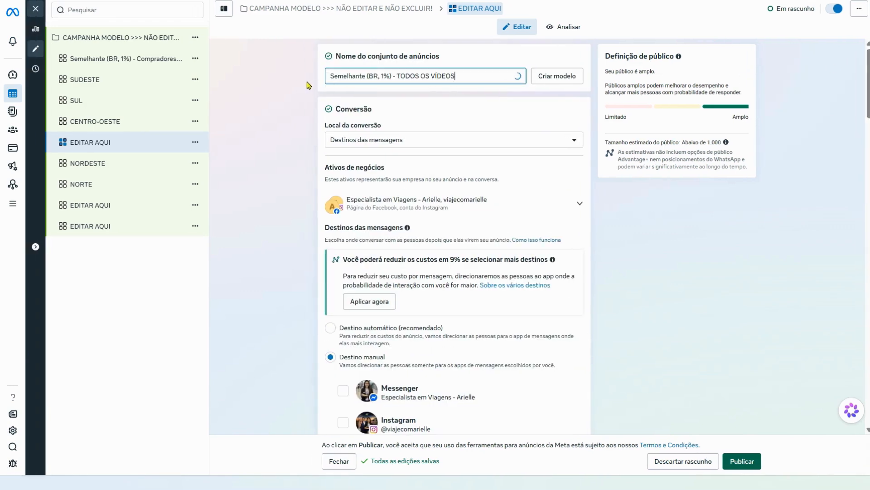
{"action": "left_click", "coordinate": [303, 165]}
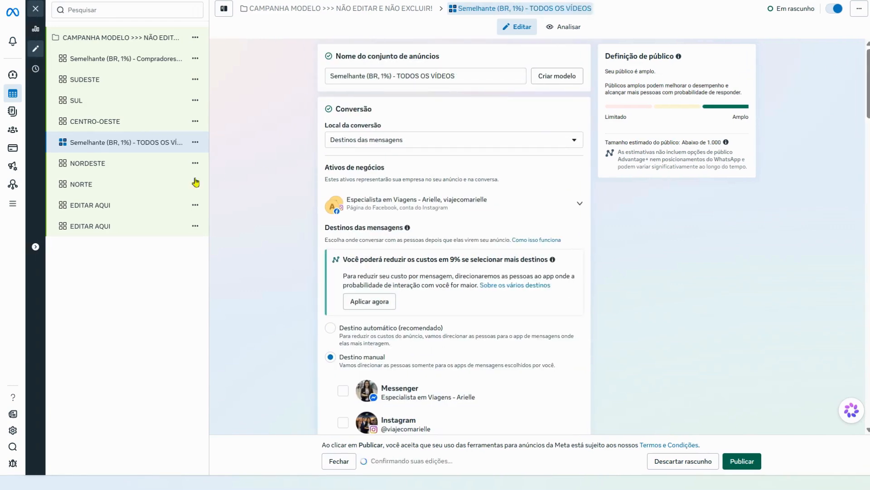
In the "EDITAR AQUI" ad set directly below NORTE, include the lookalike audience "Semelhante (BR, 1%) - PÁGINA FB 365 DIAS"
{"action": "left_click", "coordinate": [90, 205]}
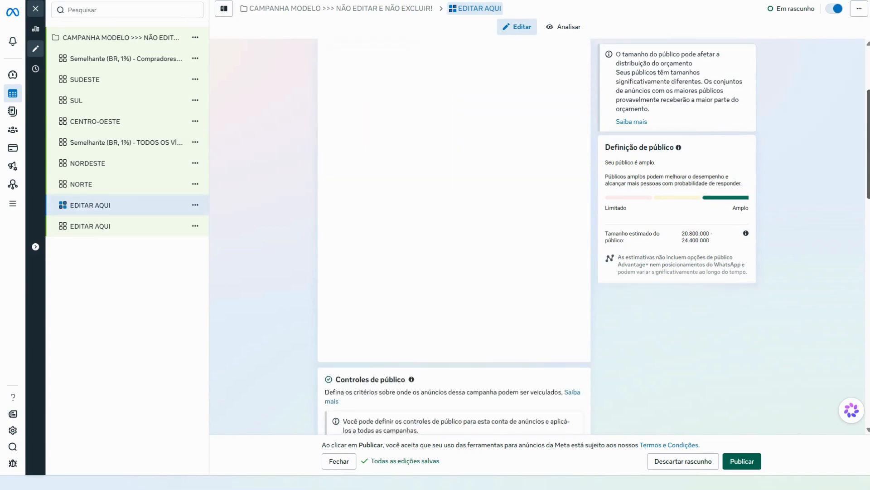
{"action": "scroll", "coordinate": [389, 195], "scroll_direction": "down", "scroll_amount": 15}
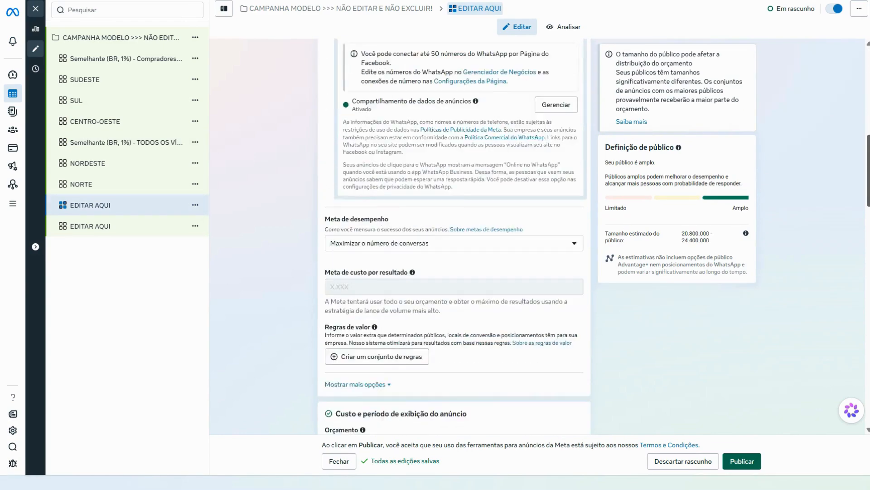
{"action": "scroll", "coordinate": [855, 326], "scroll_direction": "down", "scroll_amount": 9}
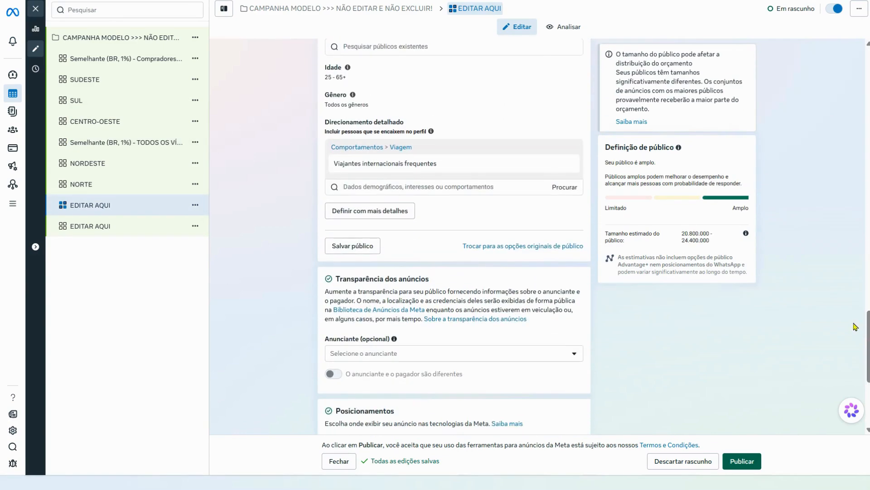
{"action": "scroll", "coordinate": [541, 268], "scroll_direction": "down", "scroll_amount": 2}
{"action": "scroll", "coordinate": [558, 242], "scroll_direction": "up", "scroll_amount": 4}
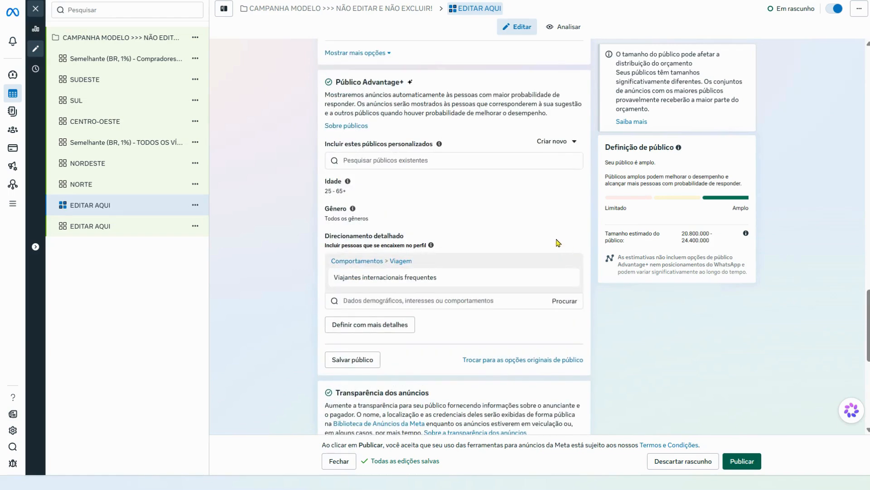
{"action": "left_click", "coordinate": [411, 162]}
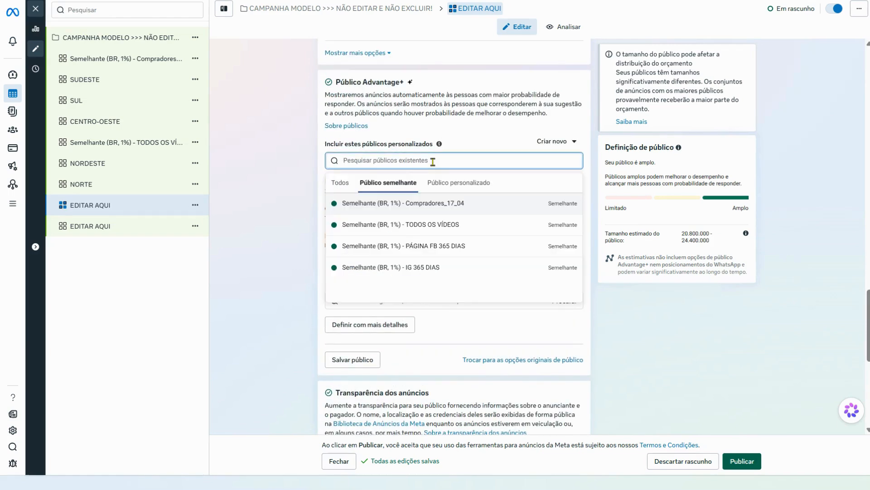
{"action": "left_click", "coordinate": [389, 247]}
Copy the included audience's name and rename the ad set below NORTE "Semelhante (BR, 1%) - PÁGINA FB 365 DIAS"
{"action": "left_click_drag", "start_coordinate": [498, 190], "coordinate": [336, 186]}
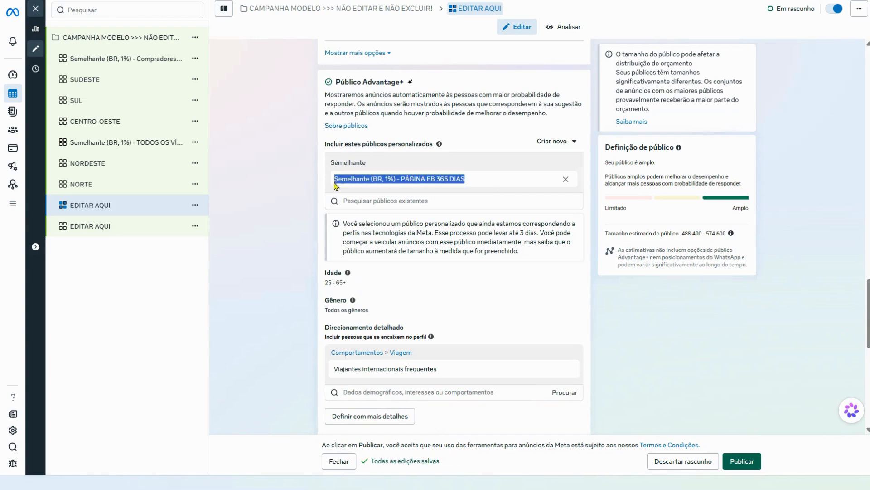
{"action": "mouse_move", "coordinate": [410, 373]}
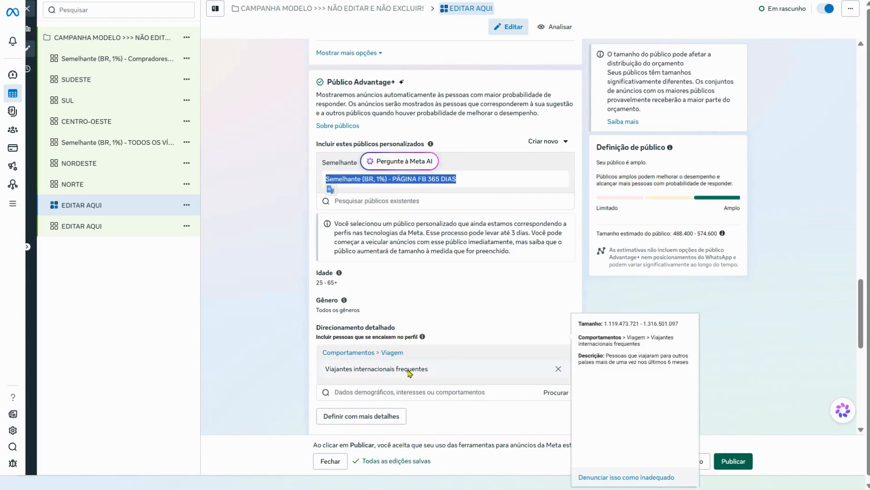
{"action": "left_click_drag", "start_coordinate": [427, 370], "coordinate": [321, 373]}
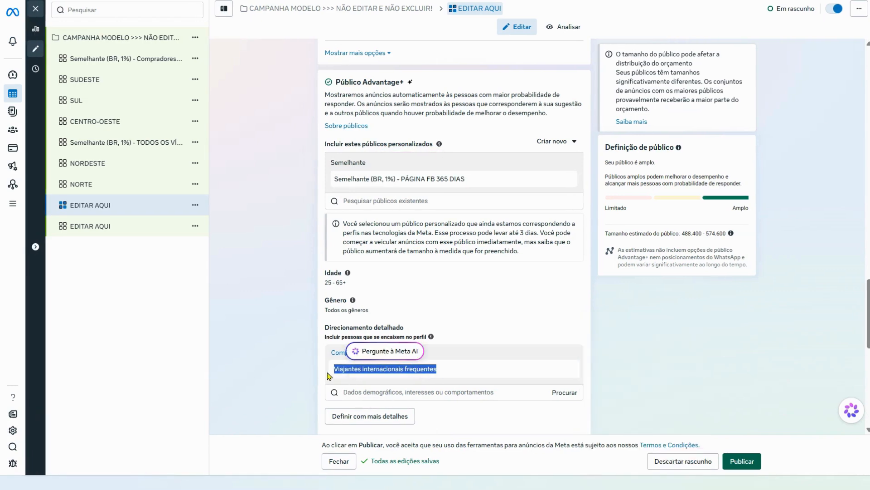
{"action": "left_click", "coordinate": [273, 377]}
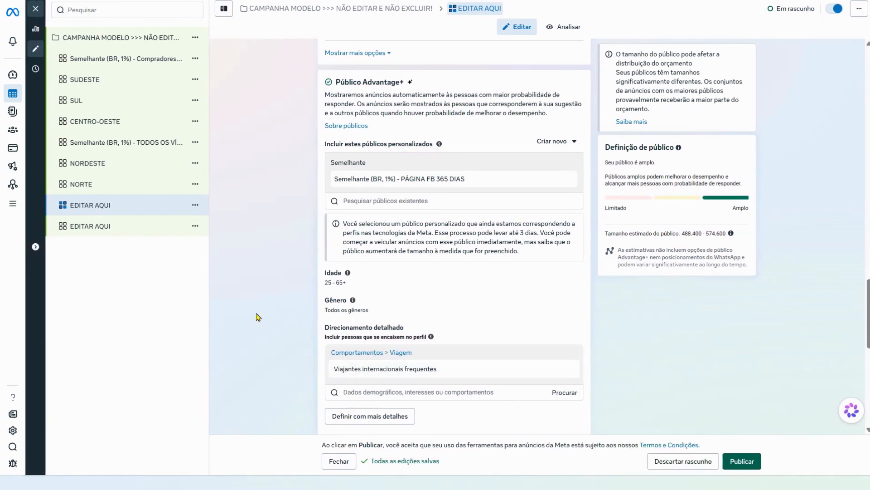
{"action": "scroll", "coordinate": [257, 314], "scroll_direction": "down", "scroll_amount": 3}
{"action": "scroll", "coordinate": [254, 274], "scroll_direction": "up", "scroll_amount": 3}
{"action": "left_click_drag", "start_coordinate": [483, 182], "coordinate": [336, 185]}
{"action": "key", "text": "ctrl+c"}
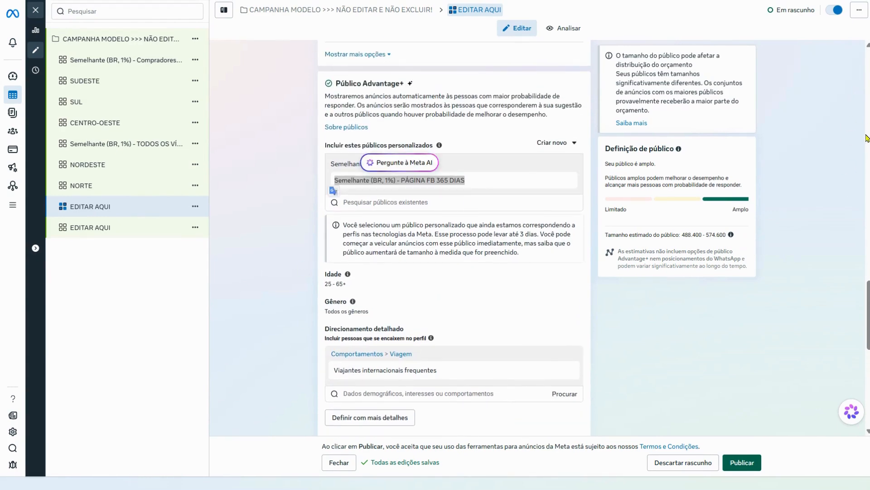
{"action": "left_click", "coordinate": [333, 189]}
{"action": "scroll", "coordinate": [582, 106], "scroll_direction": "up", "scroll_amount": 10}
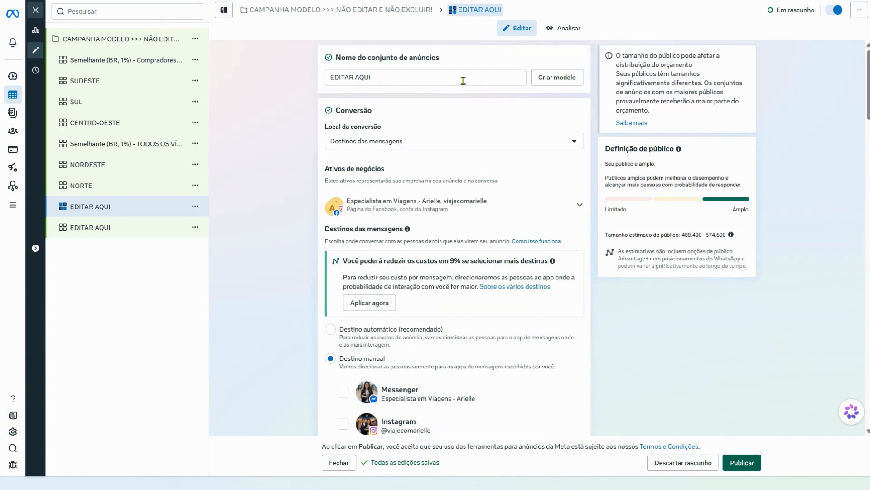
{"action": "triple_click", "coordinate": [462, 80]}
{"action": "key", "text": "ctrl+v"}
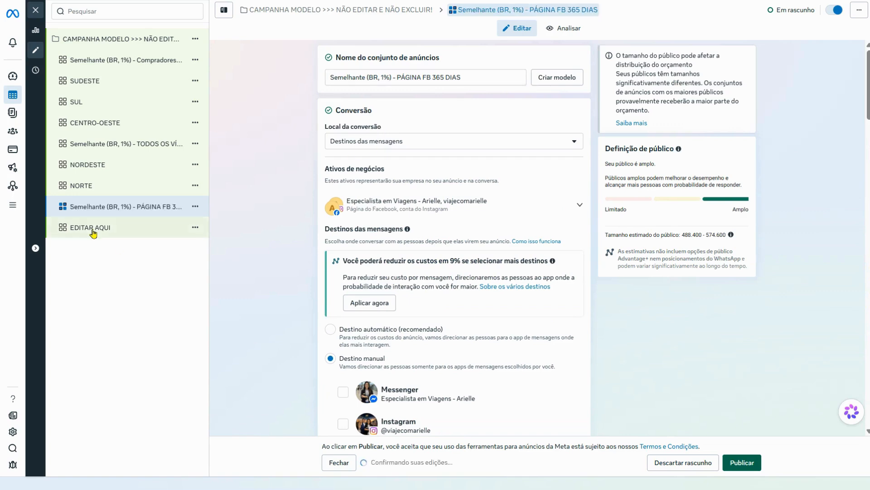
In the remaining "EDITAR AQUI" ad set at the end of the list, include the lookalike audience "Semelhante (BR, 1%) - IG 365 DIAS"
{"action": "left_click", "coordinate": [92, 229]}
{"action": "scroll", "coordinate": [471, 197], "scroll_direction": "down", "scroll_amount": 15}
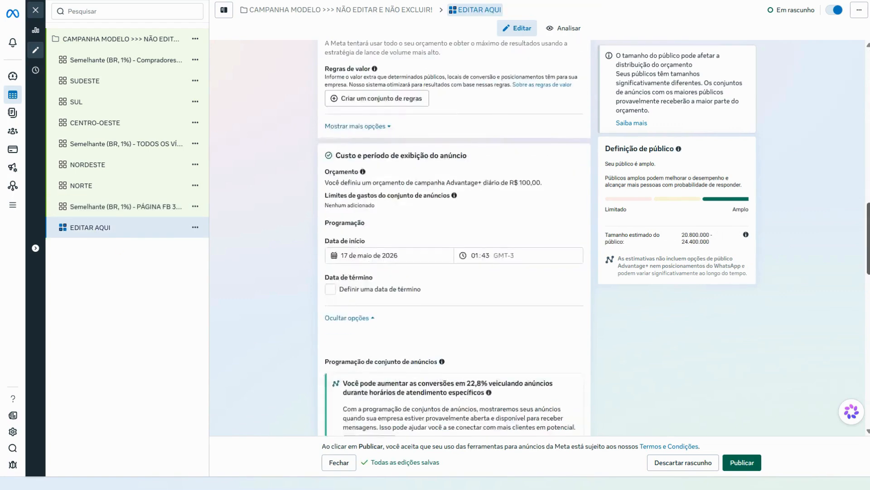
{"action": "left_click", "coordinate": [419, 154]}
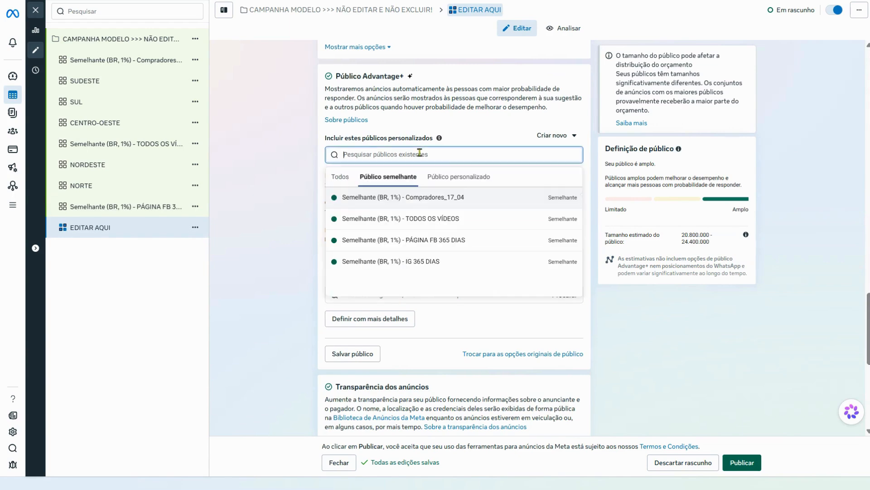
{"action": "left_click", "coordinate": [424, 260]}
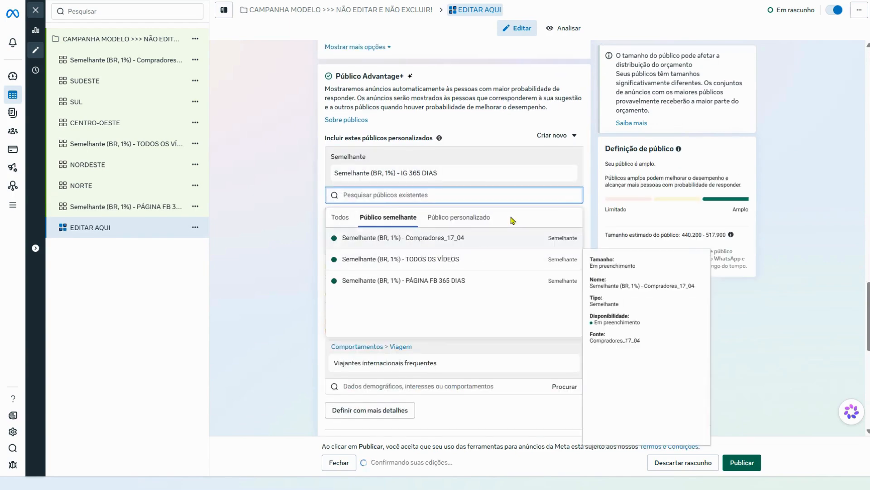
Copy the included audience's name and rename the last ad set "Semelhante (BR, 1%) - IG 365 DIAS"
{"action": "left_click_drag", "start_coordinate": [442, 174], "coordinate": [334, 178]}
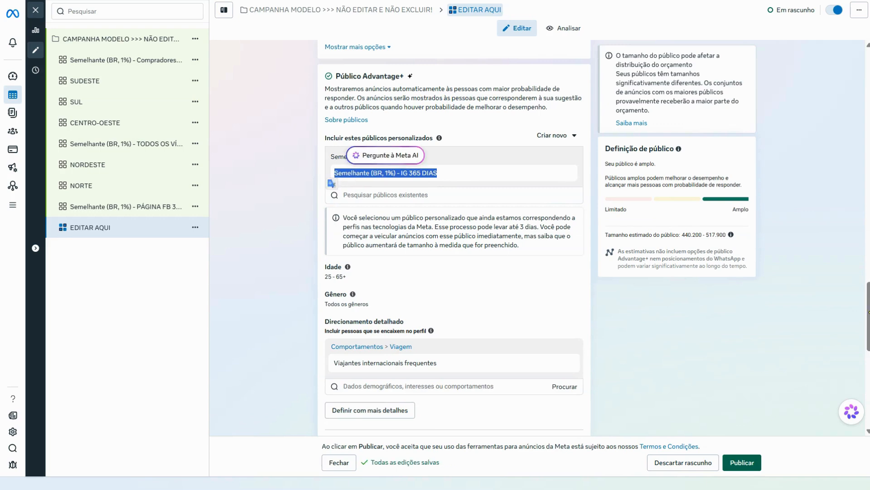
{"action": "left_click_drag", "start_coordinate": [868, 313], "coordinate": [858, 84]}
{"action": "triple_click", "coordinate": [420, 78]}
{"action": "key", "text": "ctrl+v"}
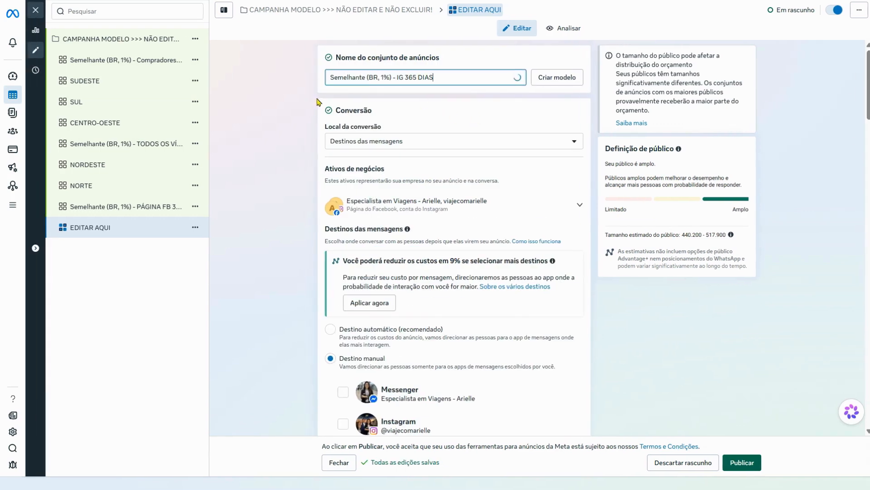
{"action": "left_click", "coordinate": [289, 151]}
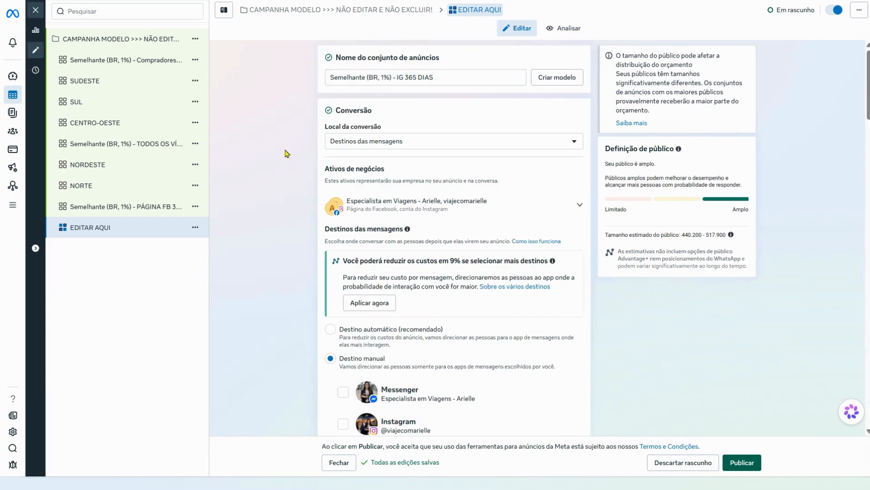
Review the campaign settings and the shared settings of all its ad sets selected together, from conversion to placements
{"action": "left_click", "coordinate": [300, 13]}
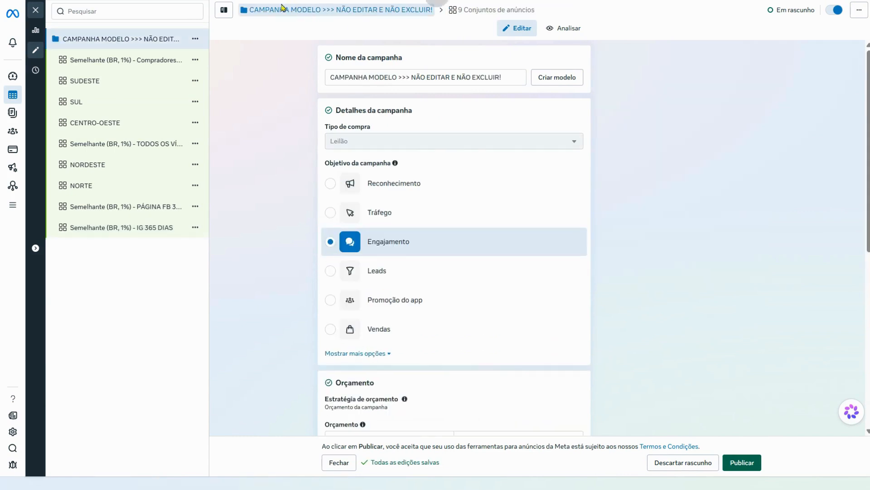
{"action": "left_click", "coordinate": [487, 11]}
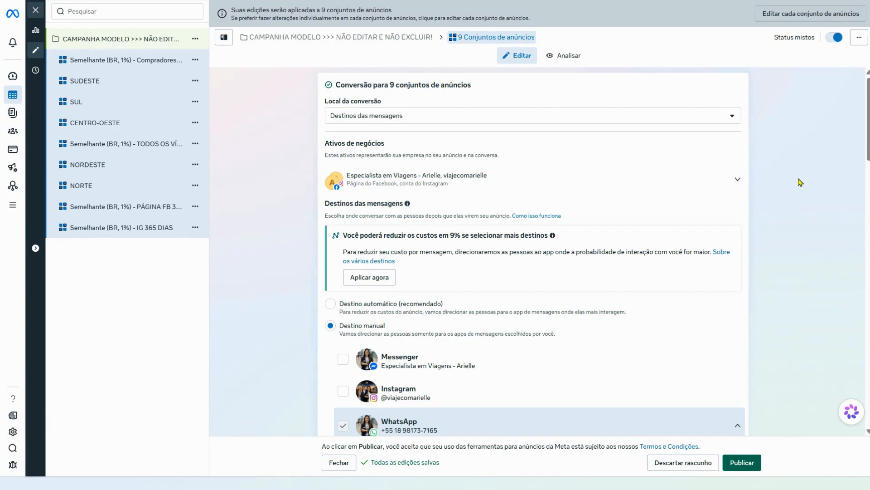
{"action": "left_click_drag", "start_coordinate": [869, 125], "coordinate": [868, 391]}
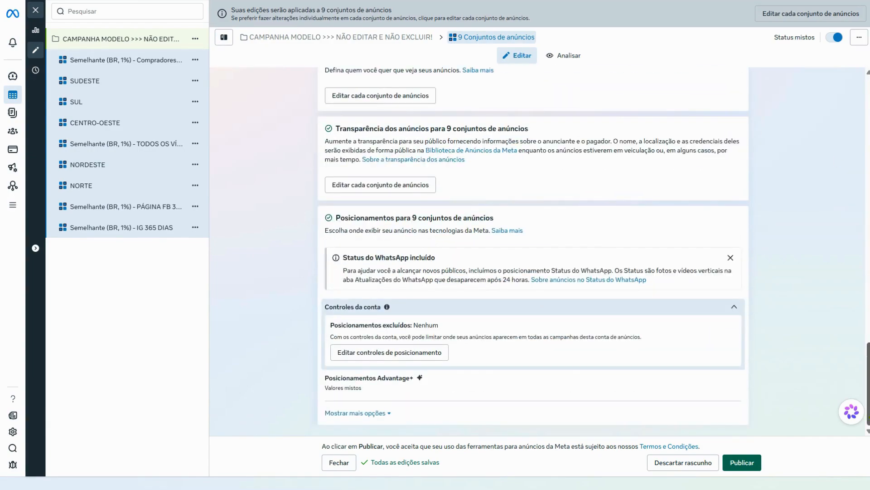
{"action": "scroll", "coordinate": [811, 305], "scroll_direction": "up", "scroll_amount": 15}
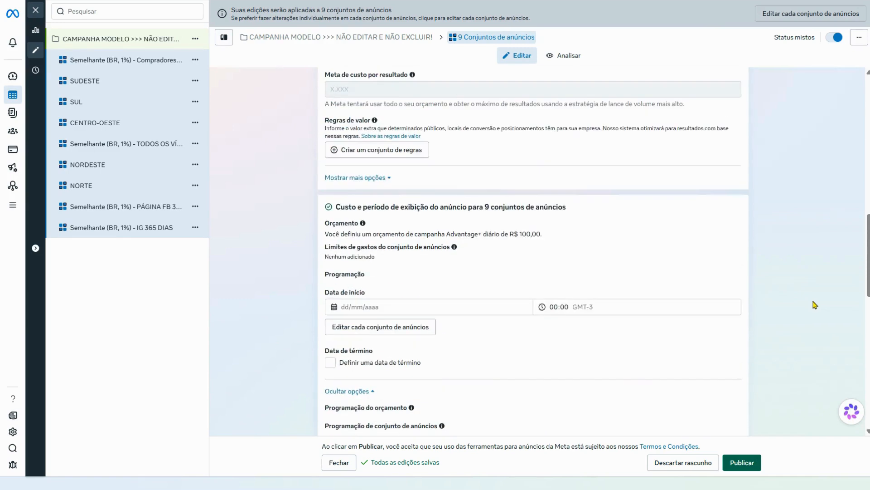
{"action": "scroll", "coordinate": [837, 239], "scroll_direction": "up", "scroll_amount": 7}
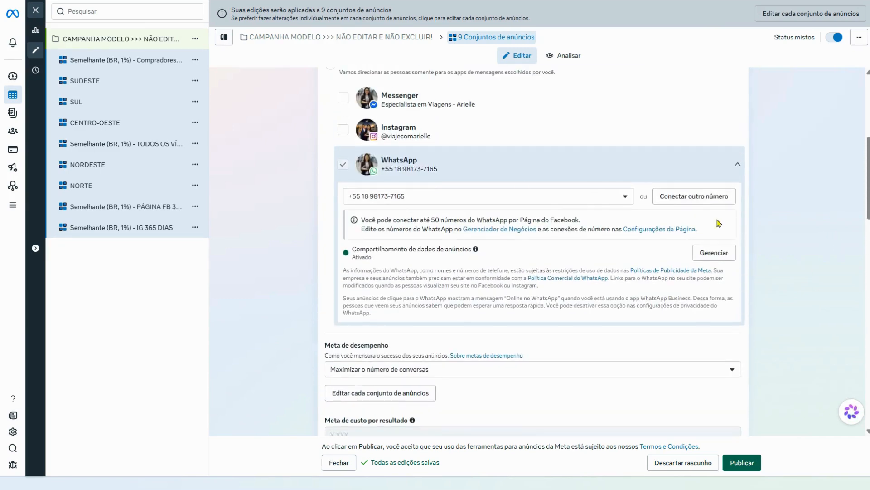
Target the SUDESTE ad set to the saved location "Região Sudeste" and disable "Alcançar mais pessoas com probabilidade de responder aos seus anúncios"
{"action": "left_click", "coordinate": [102, 83]}
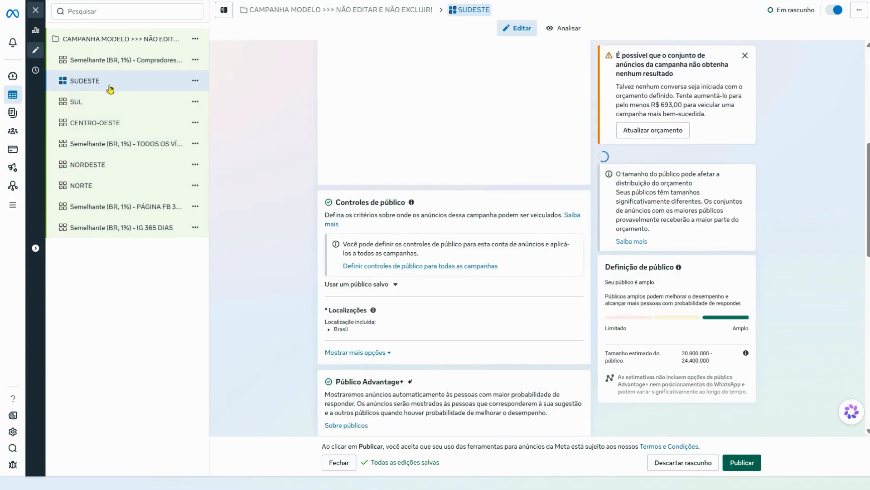
{"action": "scroll", "coordinate": [292, 140], "scroll_direction": "up", "scroll_amount": 15}
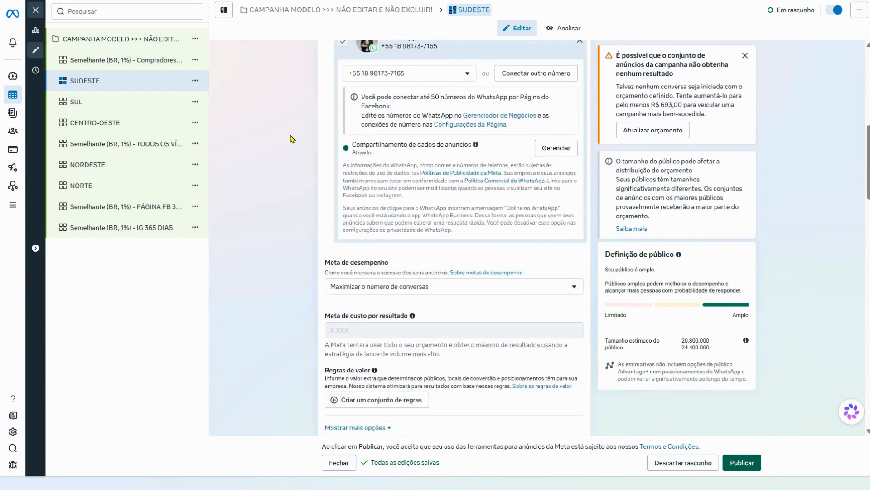
{"action": "scroll", "coordinate": [292, 140], "scroll_direction": "up", "scroll_amount": 5}
{"action": "left_click_drag", "start_coordinate": [405, 76], "coordinate": [308, 85]}
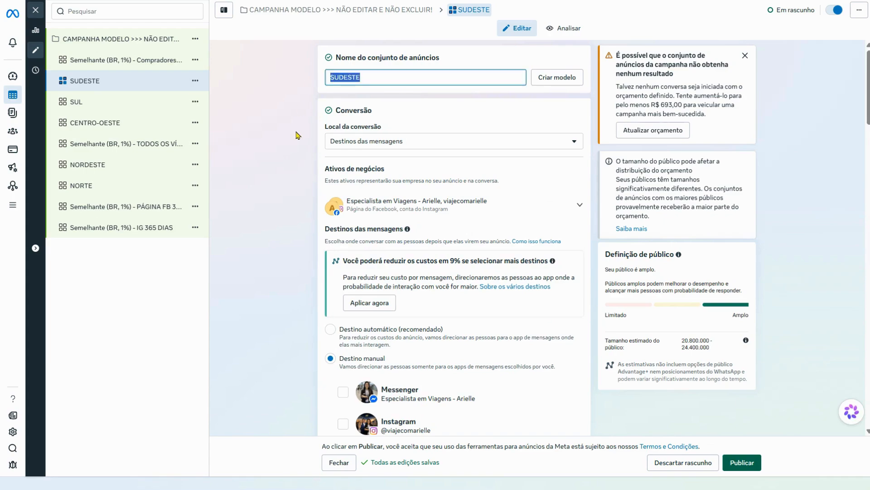
{"action": "scroll", "coordinate": [295, 135], "scroll_direction": "down", "scroll_amount": 10}
{"action": "scroll", "coordinate": [297, 145], "scroll_direction": "down", "scroll_amount": 15}
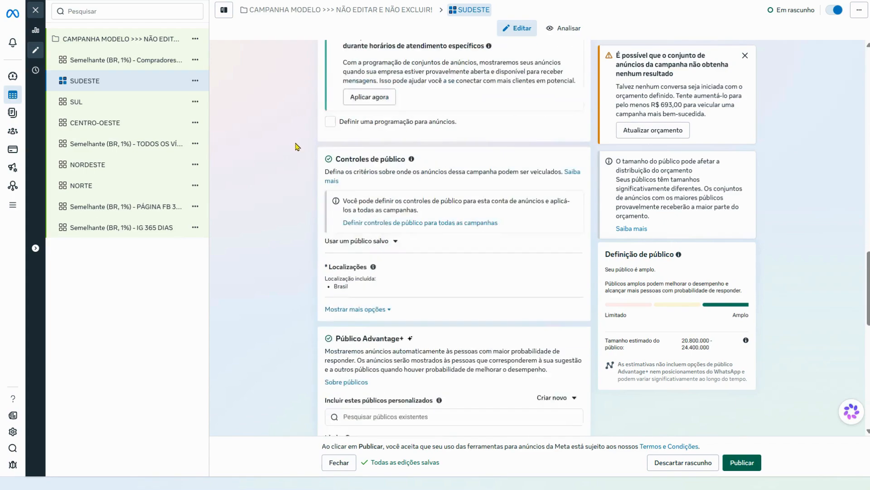
{"action": "left_click", "coordinate": [568, 142]}
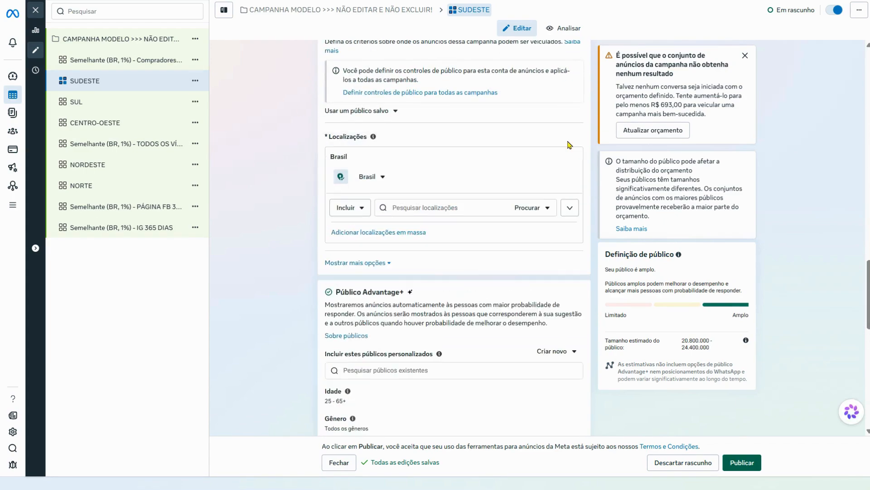
{"action": "left_click", "coordinate": [544, 207]}
{"action": "left_click", "coordinate": [473, 256]}
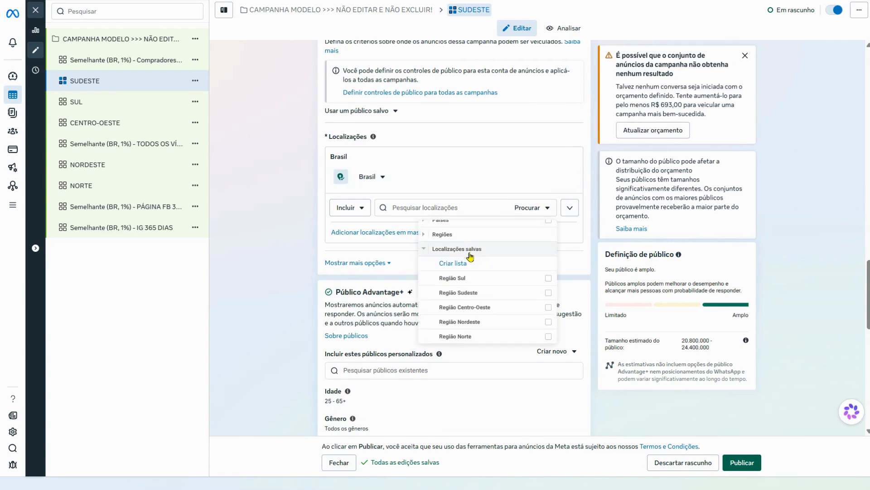
{"action": "left_click", "coordinate": [467, 295]}
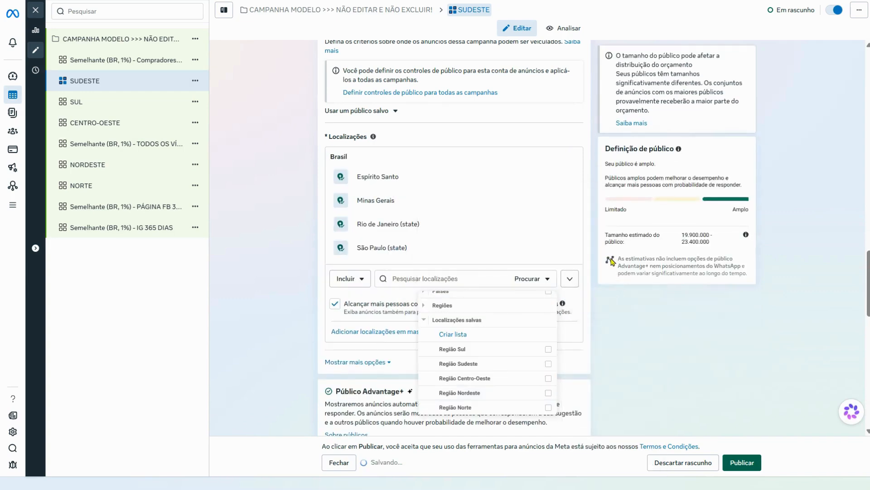
{"action": "left_click", "coordinate": [312, 307]}
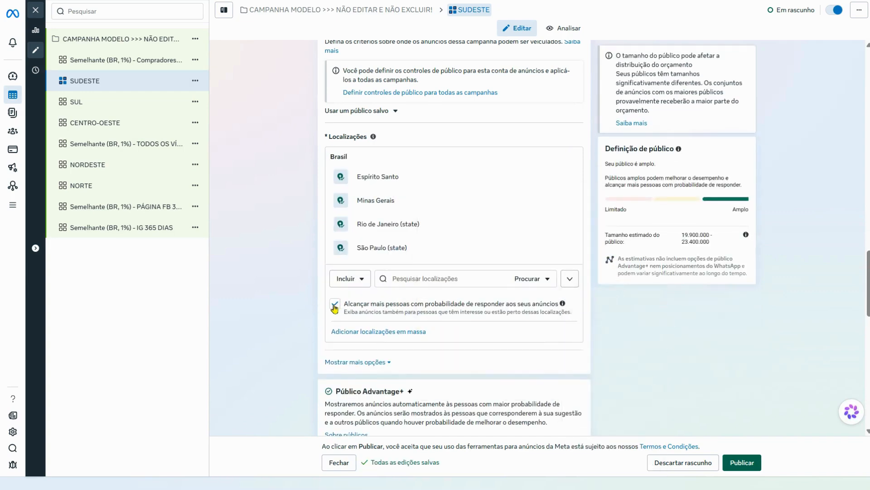
{"action": "left_click", "coordinate": [335, 306]}
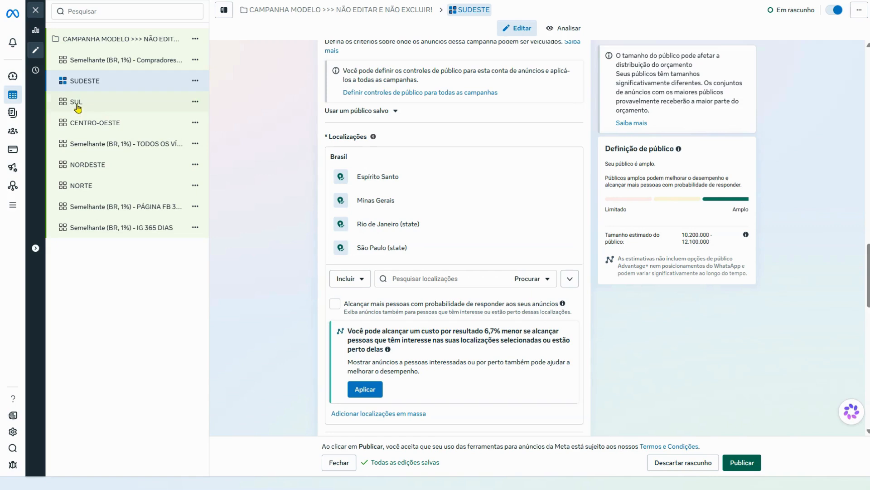
Target the SUL ad set to the saved location "Região Sul" and disable "Alcançar mais pessoas com probabilidade de responder aos seus anúncios"
{"action": "left_click", "coordinate": [77, 105]}
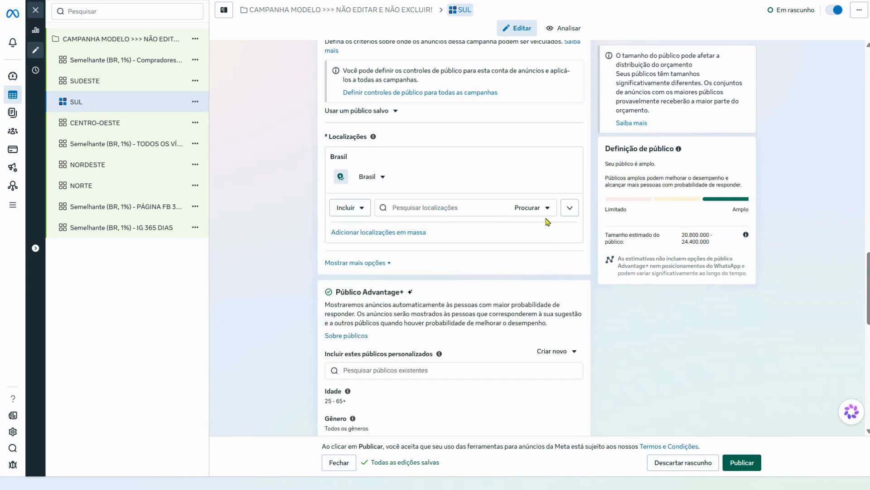
{"action": "left_click", "coordinate": [528, 207]}
{"action": "left_click", "coordinate": [446, 255]}
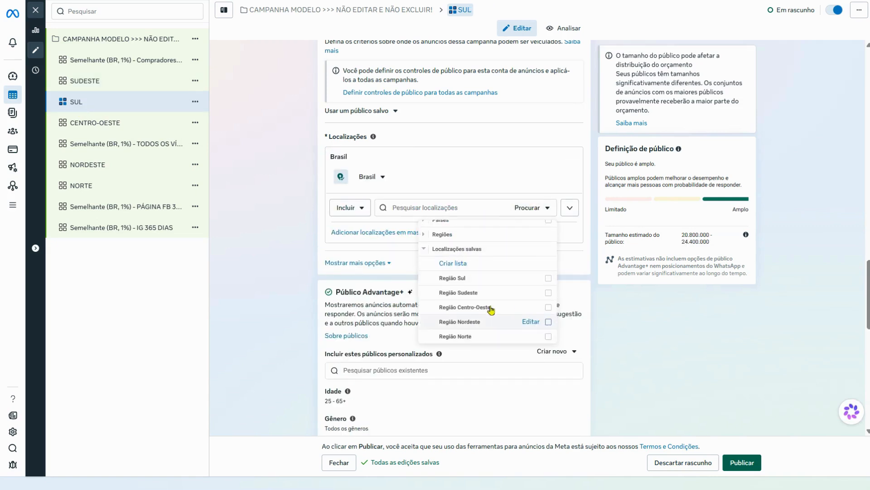
{"action": "left_click", "coordinate": [472, 278]}
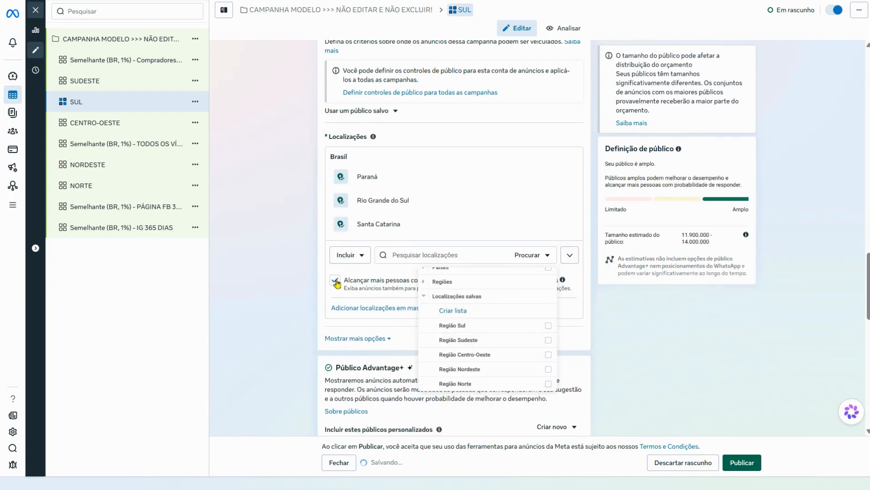
{"action": "left_click", "coordinate": [336, 282]}
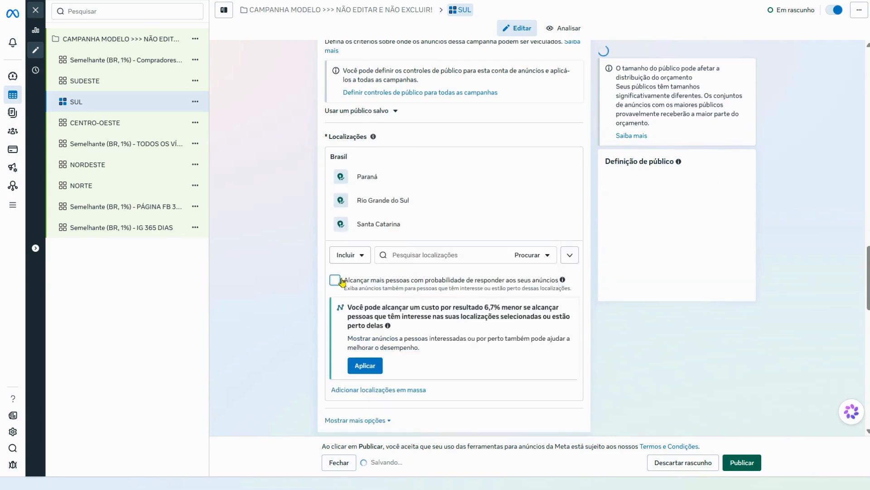
Target the CENTRO-OESTE ad set to the saved location "Região Centro-Oeste" and disable "Alcançar mais pessoas com probabilidade de responder aos seus anúncios"
{"action": "left_click", "coordinate": [114, 131]}
{"action": "left_click", "coordinate": [527, 208]}
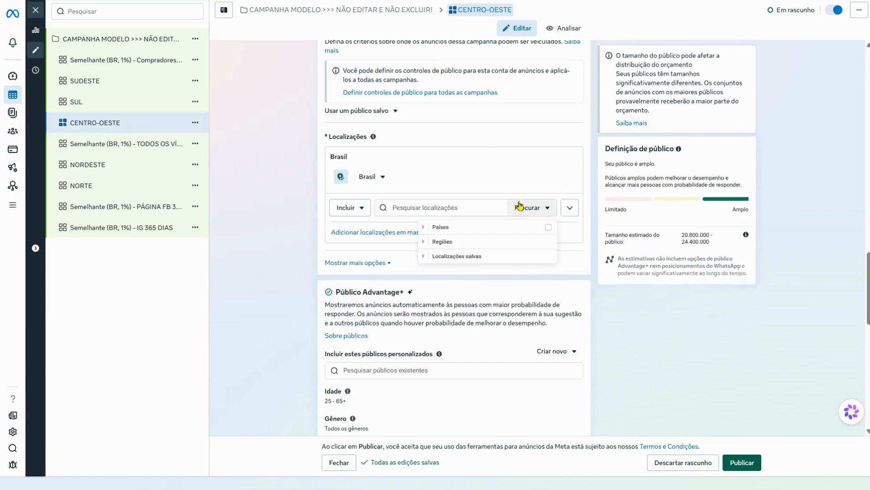
{"action": "left_click", "coordinate": [455, 256]}
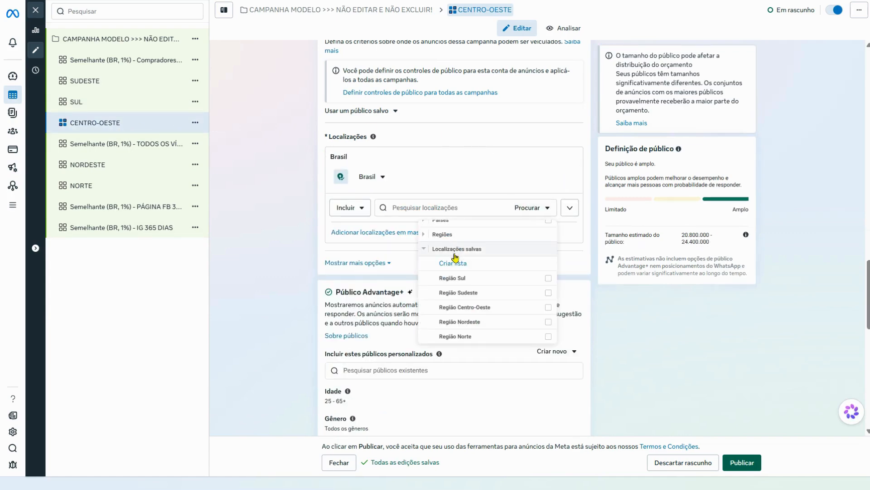
{"action": "left_click", "coordinate": [485, 307]}
{"action": "left_click", "coordinate": [334, 306]}
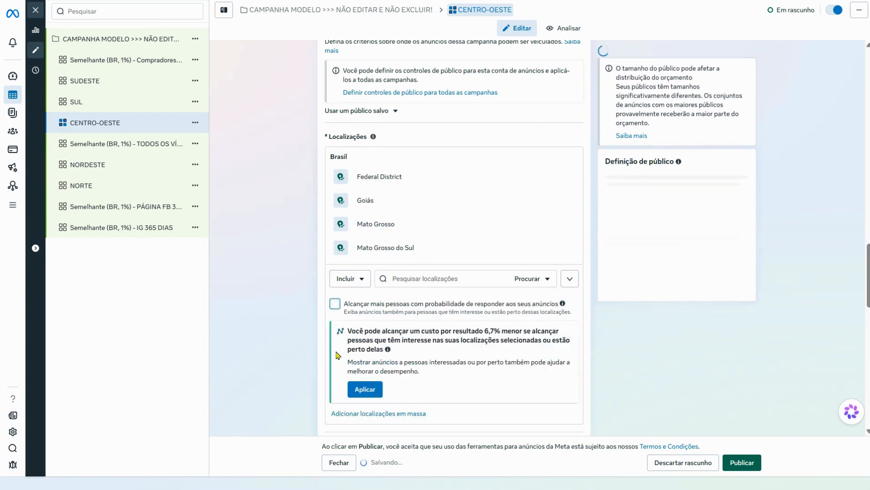
Target the NORDESTE ad set to the saved location "Região Nordeste" and disable "Alcançar mais pessoas com probabilidade de responder aos seus anúncios"
{"action": "left_click", "coordinate": [91, 169]}
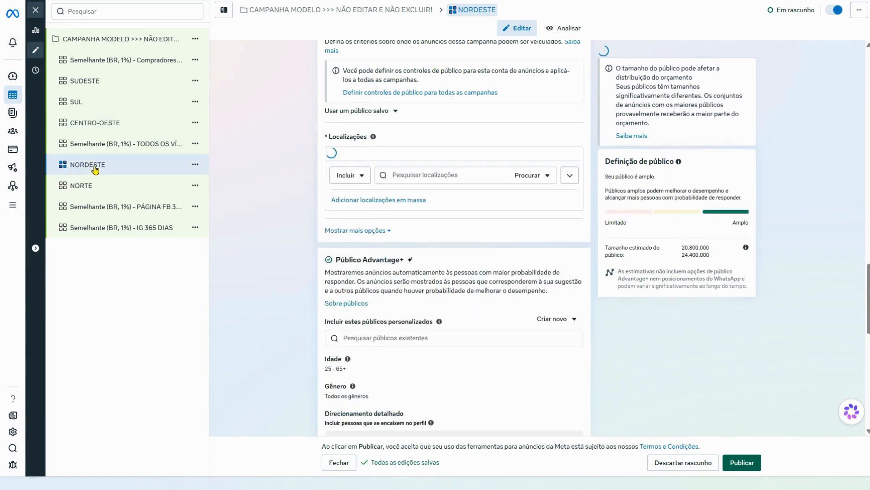
{"action": "left_click", "coordinate": [529, 208]}
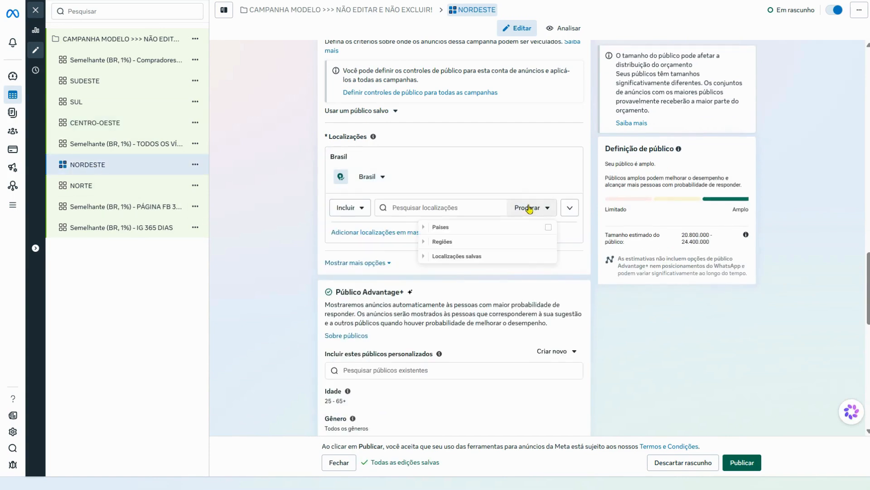
{"action": "left_click", "coordinate": [449, 256]}
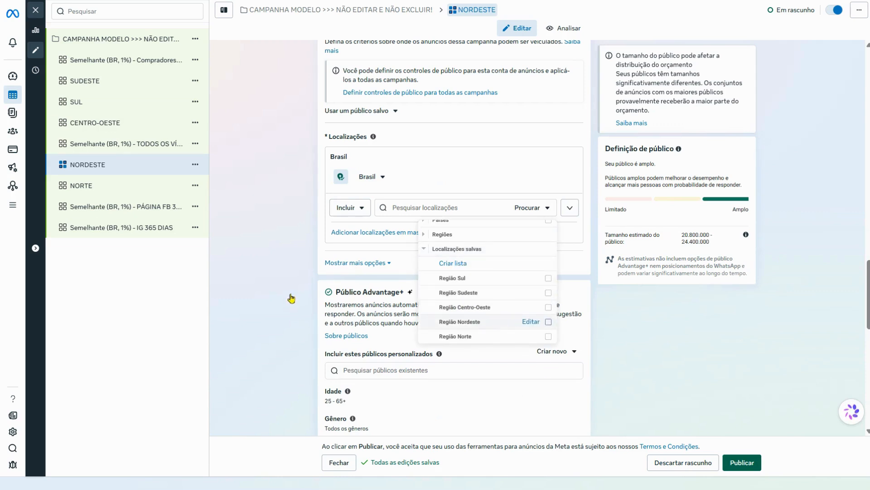
{"action": "left_click", "coordinate": [333, 325]}
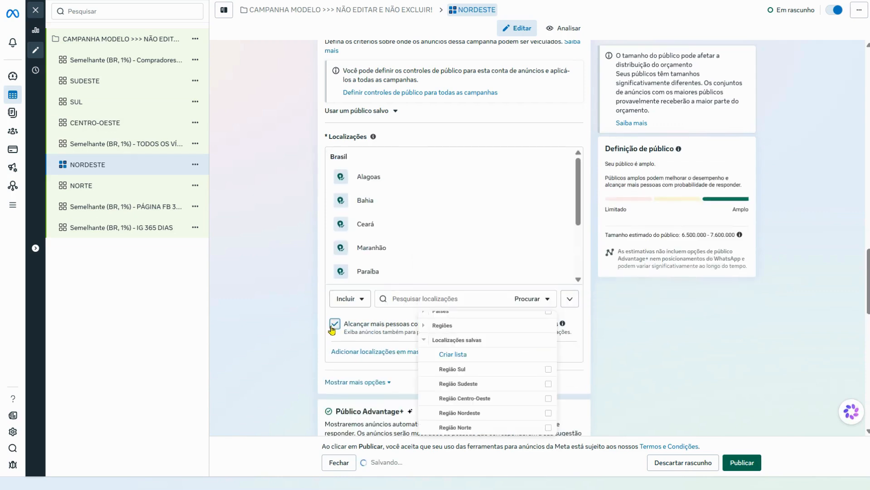
Target the NORTE ad set to the saved location "Região Norte" and disable "Alcançar mais pessoas com probabilidade de responder aos seus anúncios"
{"action": "left_click", "coordinate": [87, 188]}
{"action": "scroll", "coordinate": [273, 197], "scroll_direction": "down", "scroll_amount": 1}
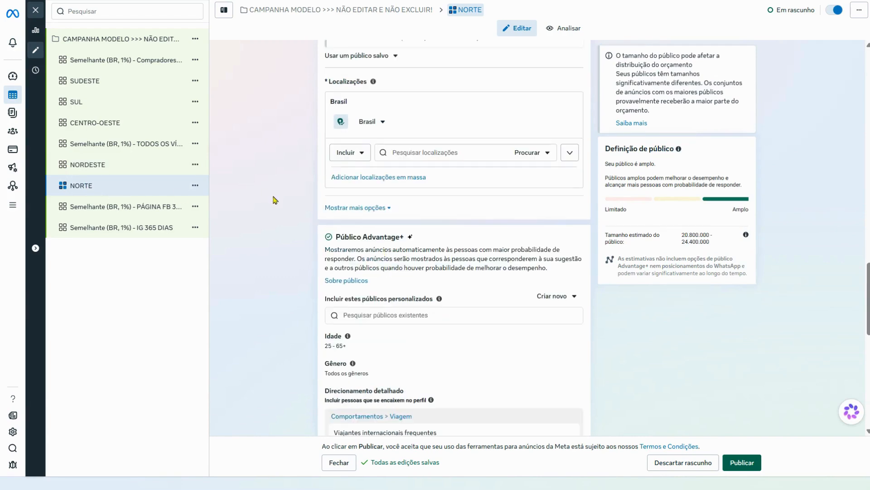
{"action": "left_click", "coordinate": [525, 151]}
{"action": "left_click", "coordinate": [463, 200]}
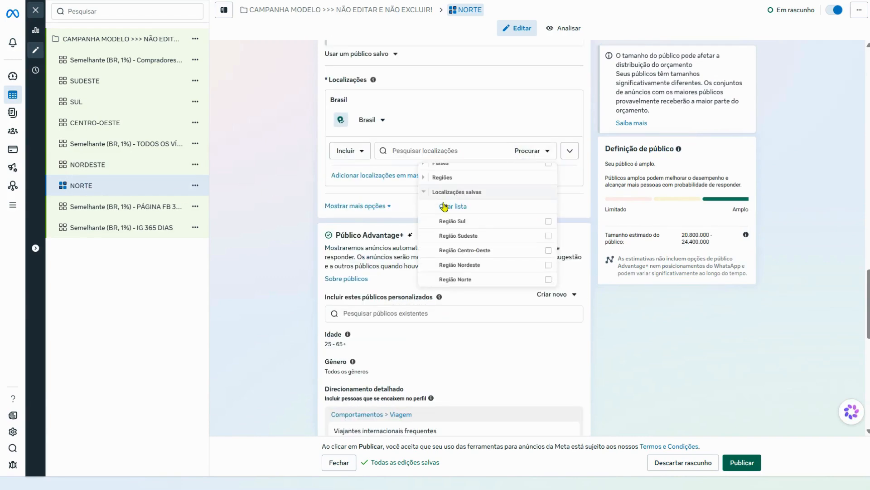
{"action": "left_click", "coordinate": [483, 280]}
{"action": "left_click", "coordinate": [335, 267]}
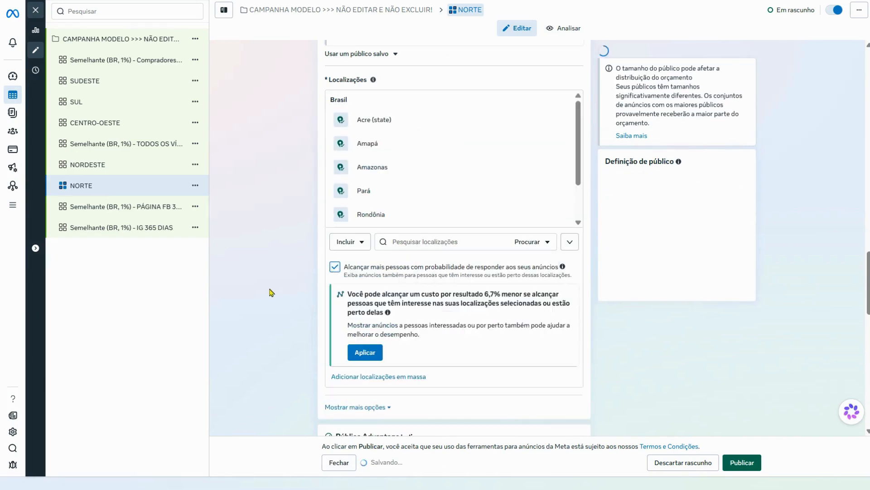
{"action": "scroll", "coordinate": [265, 274], "scroll_direction": "down", "scroll_amount": 3}
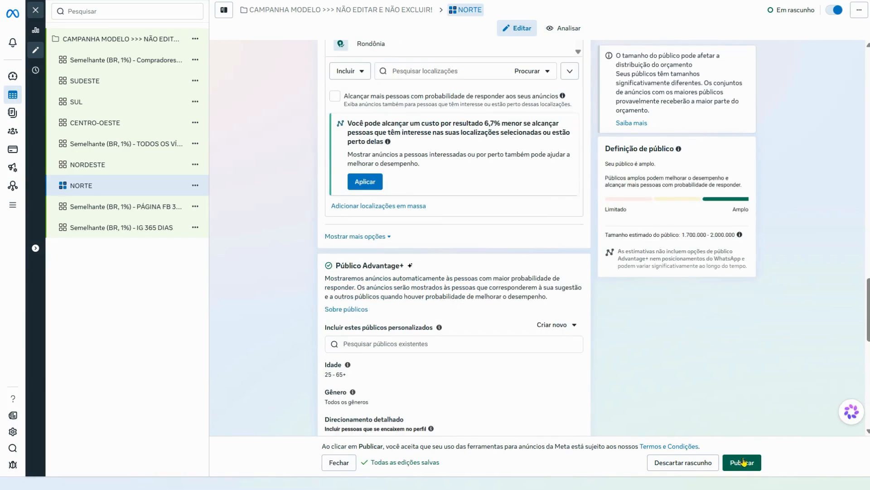
Publish the model campaign together with its nine ad sets and dismiss the publishing notification
{"action": "double_click", "coordinate": [466, 12]}
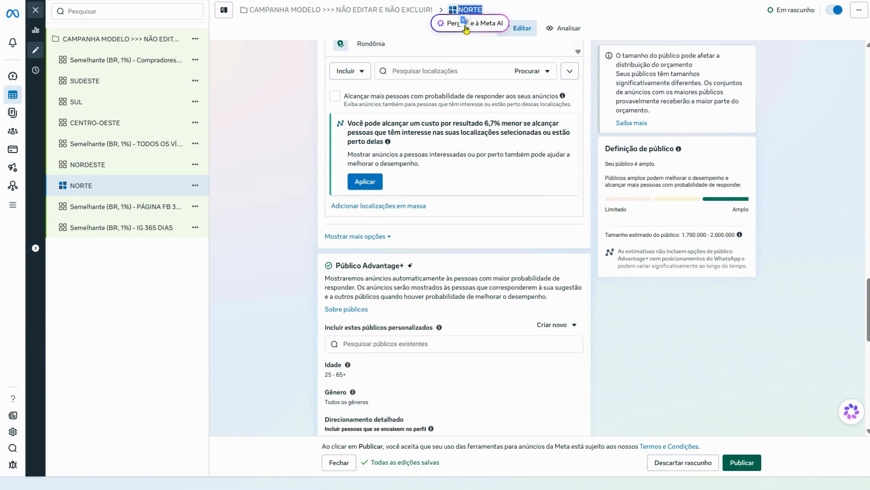
{"action": "left_click", "coordinate": [434, 48]}
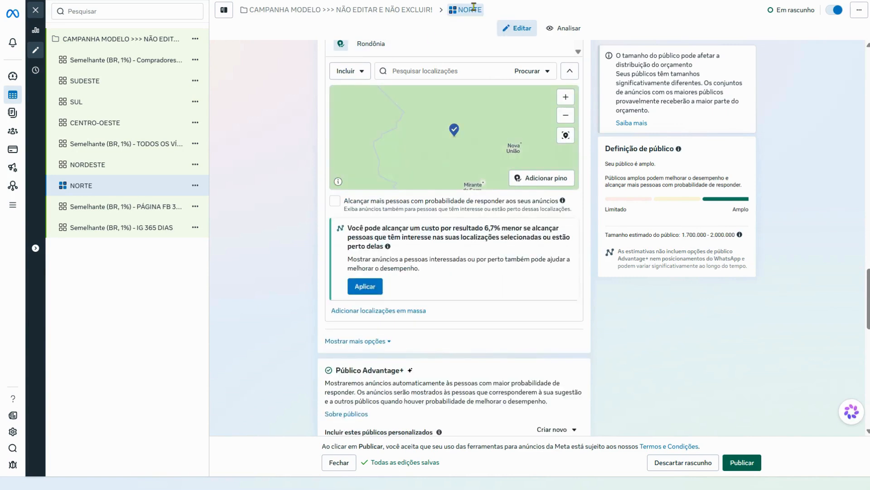
{"action": "left_click", "coordinate": [799, 346]}
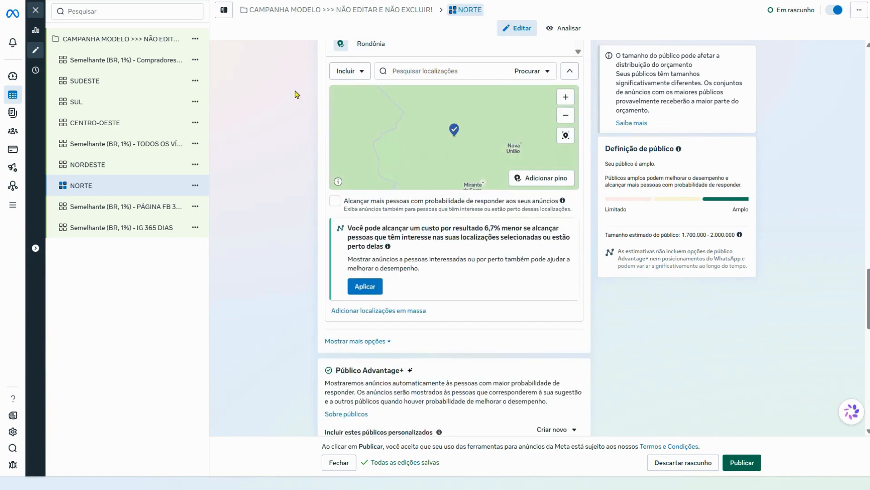
{"action": "left_click", "coordinate": [289, 11]}
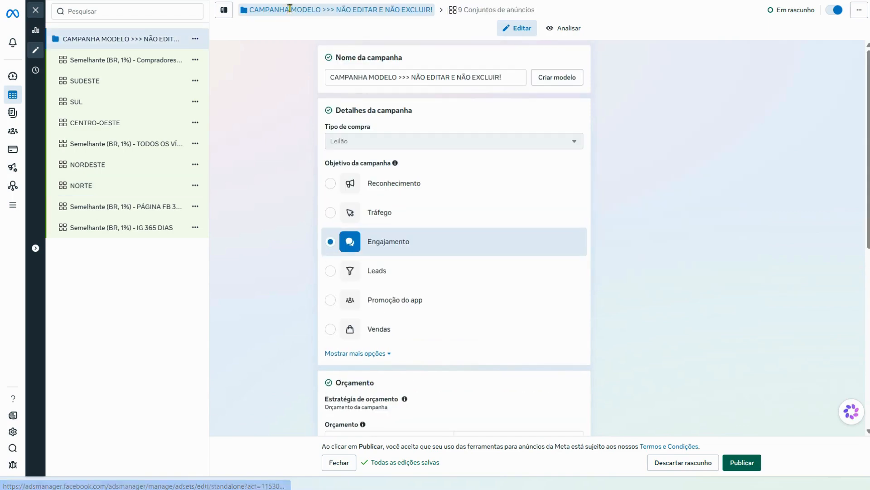
{"action": "left_click", "coordinate": [477, 11]}
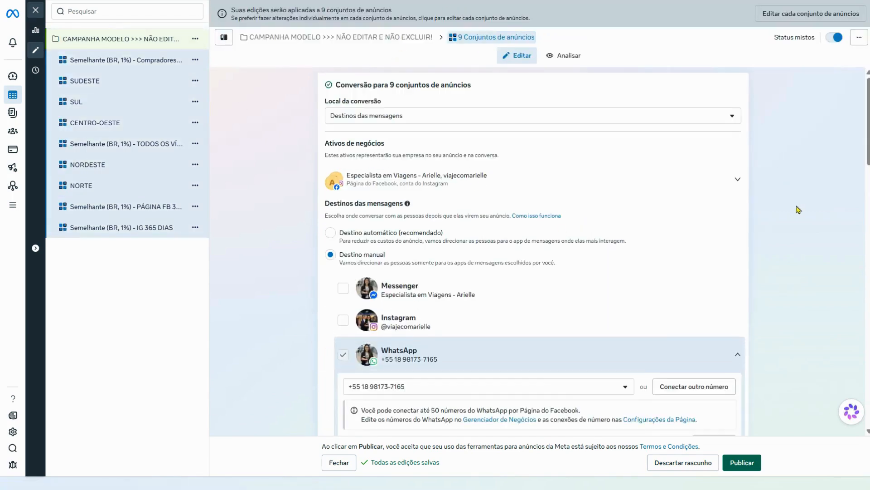
{"action": "left_click", "coordinate": [742, 463]}
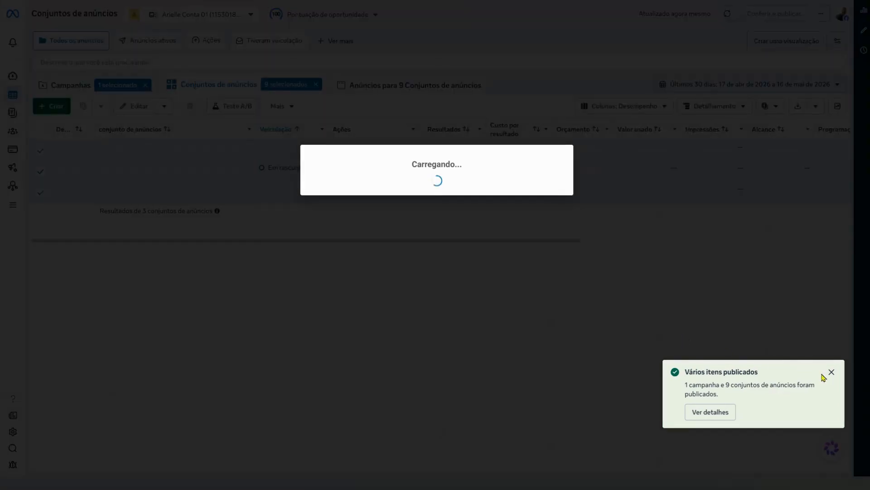
{"action": "left_click", "coordinate": [831, 371]}
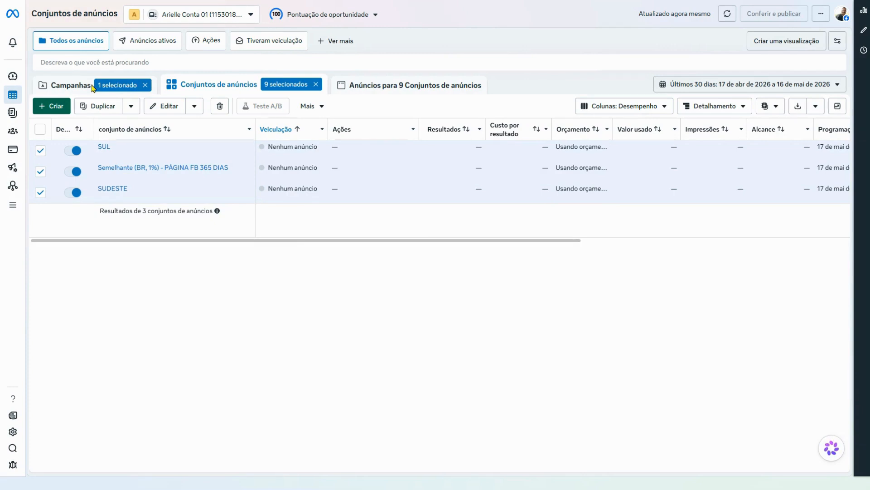
Refresh the ad set list and examine the model campaign's ad sets and the ads level for all of them
{"action": "key", "text": "F5"}
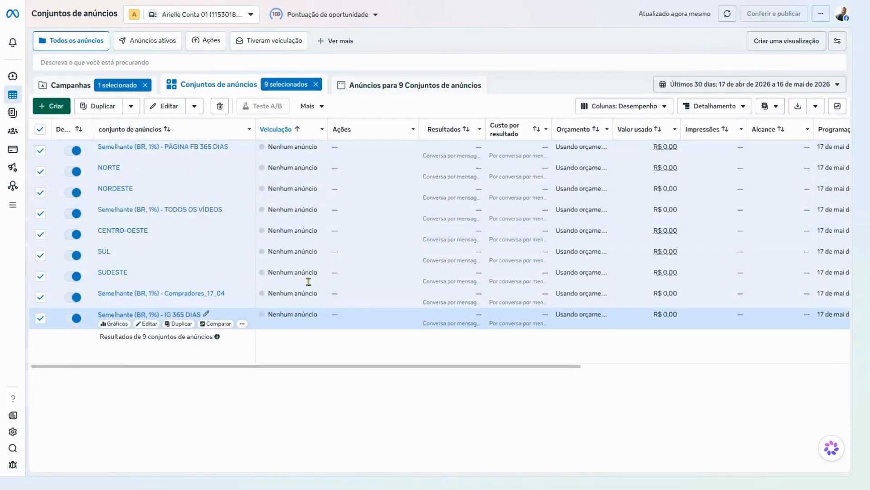
{"action": "left_click", "coordinate": [40, 130]}
{"action": "left_click", "coordinate": [40, 130]}
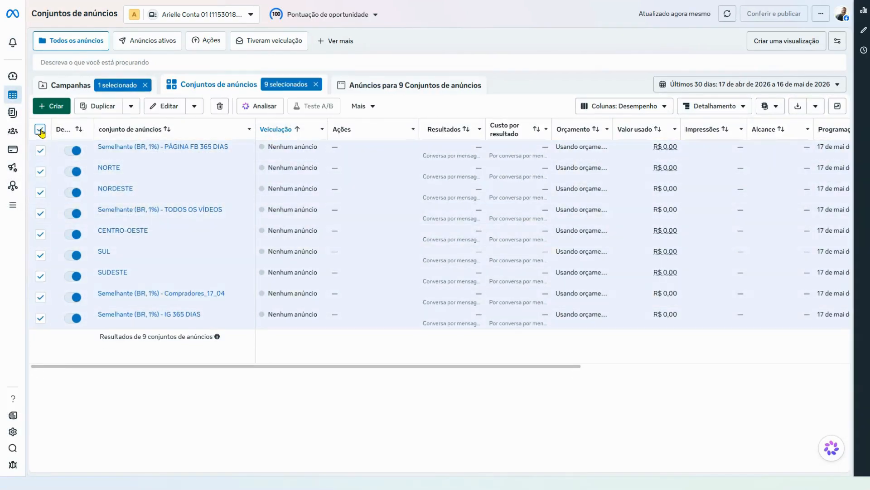
{"action": "left_click", "coordinate": [316, 86]}
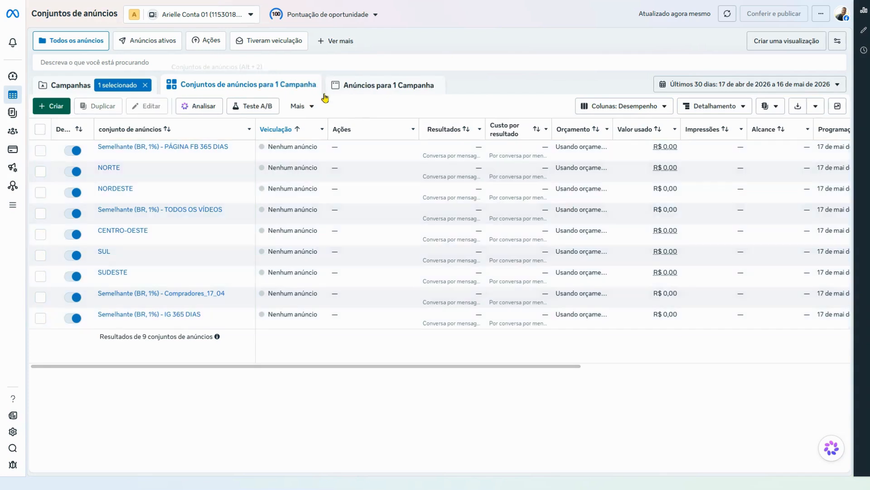
{"action": "left_click", "coordinate": [39, 130]}
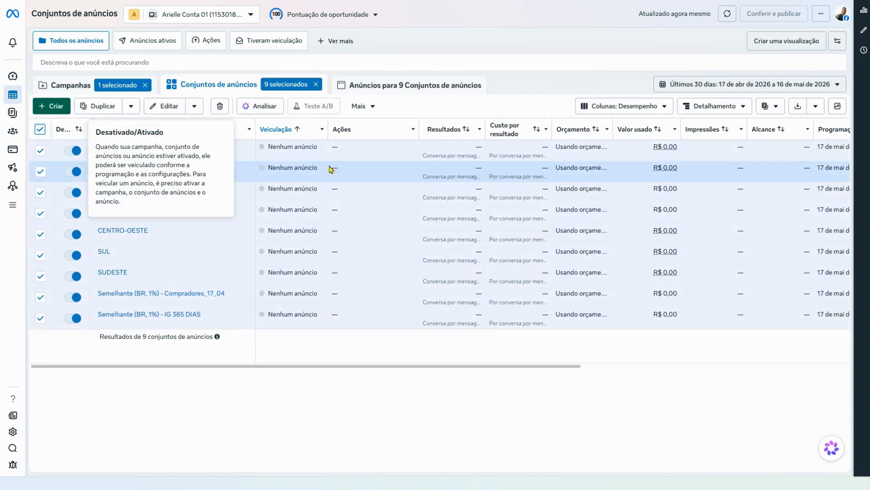
{"action": "left_click", "coordinate": [409, 86]}
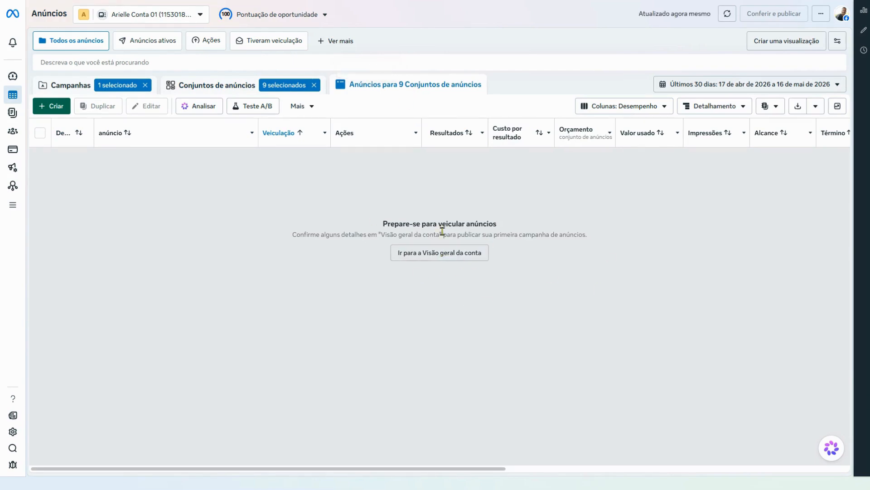
{"action": "left_click", "coordinate": [216, 89]}
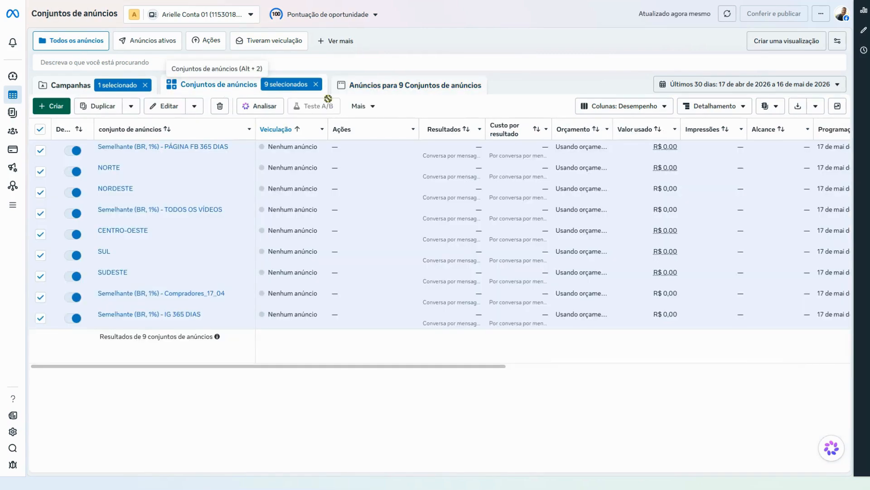
Show the campaign list and widen the Campanha column enough to read the model campaign's full name
{"action": "left_click", "coordinate": [118, 86]}
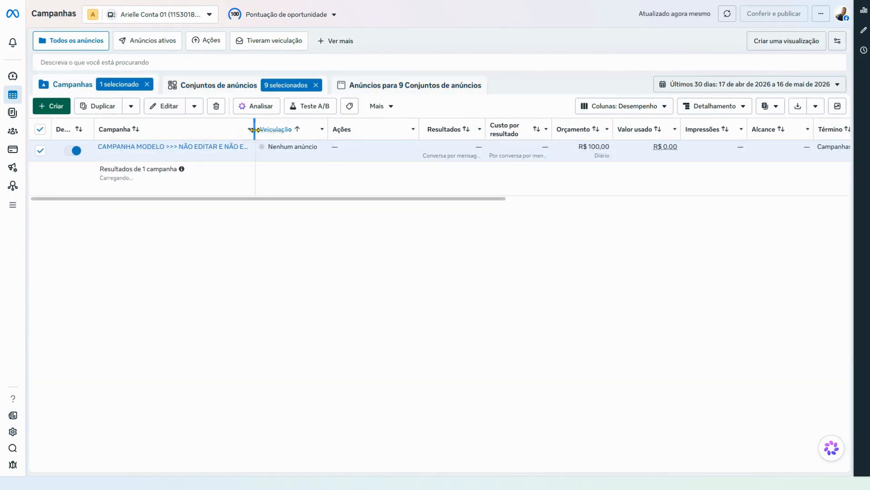
{"action": "left_click_drag", "start_coordinate": [254, 124], "coordinate": [375, 123]}
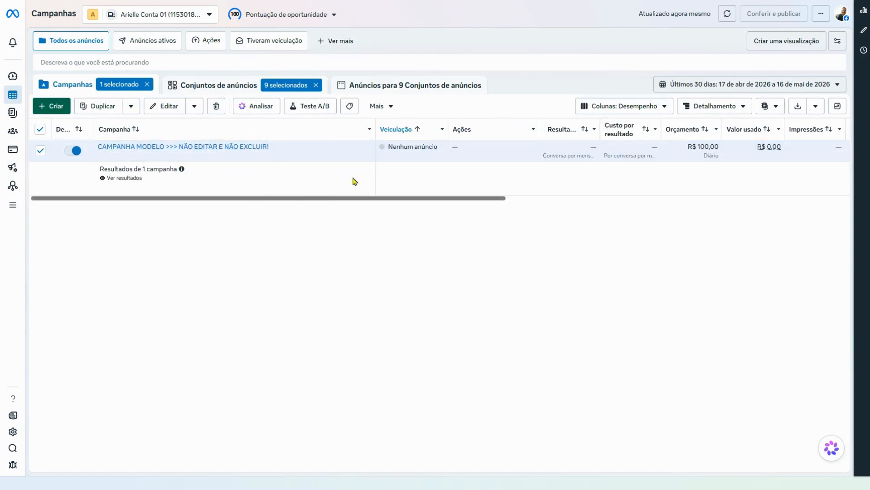
{"action": "triple_click", "coordinate": [417, 148]}
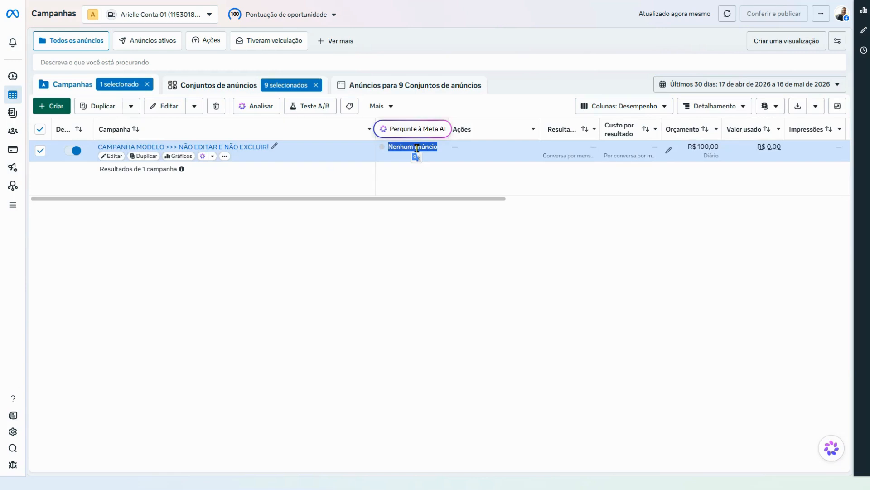
{"action": "left_click_drag", "start_coordinate": [457, 200], "coordinate": [300, 214]}
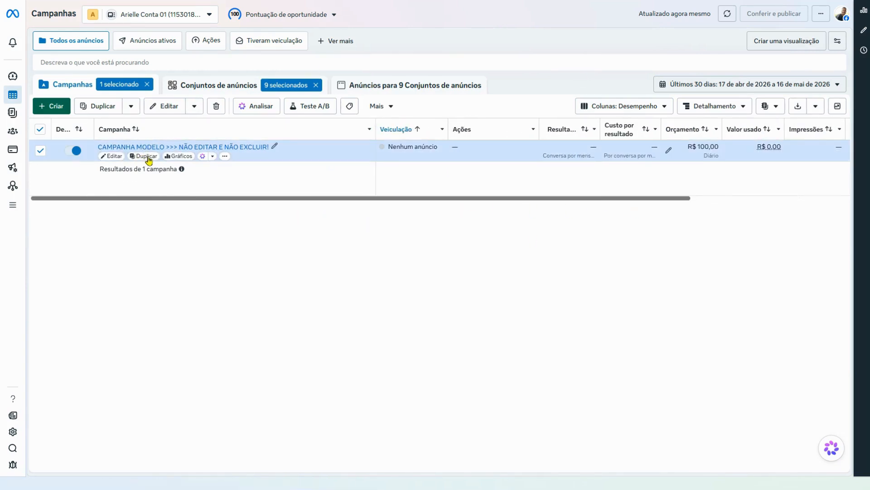
Duplicate the model campaign as 1 copy, leaving out the recommendation "Alcance pessoas interessadas nas suas localizações"
{"action": "left_click", "coordinate": [146, 156]}
{"action": "left_click", "coordinate": [289, 221]}
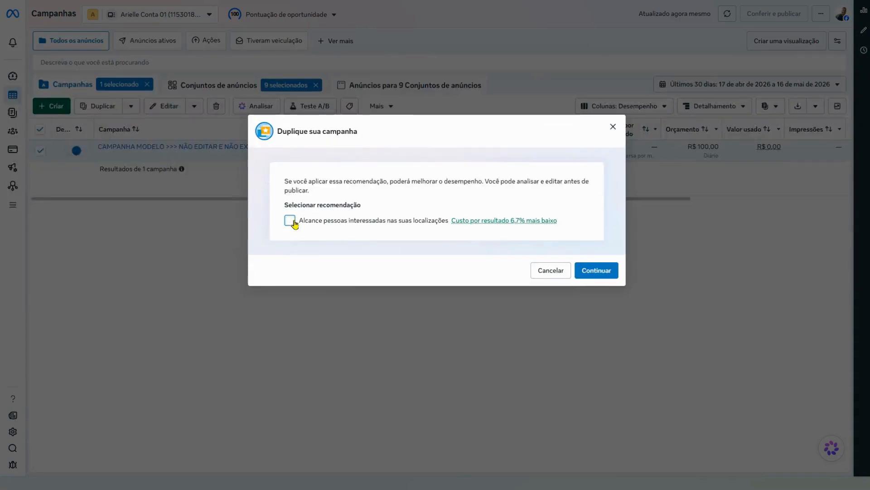
{"action": "left_click", "coordinate": [585, 269]}
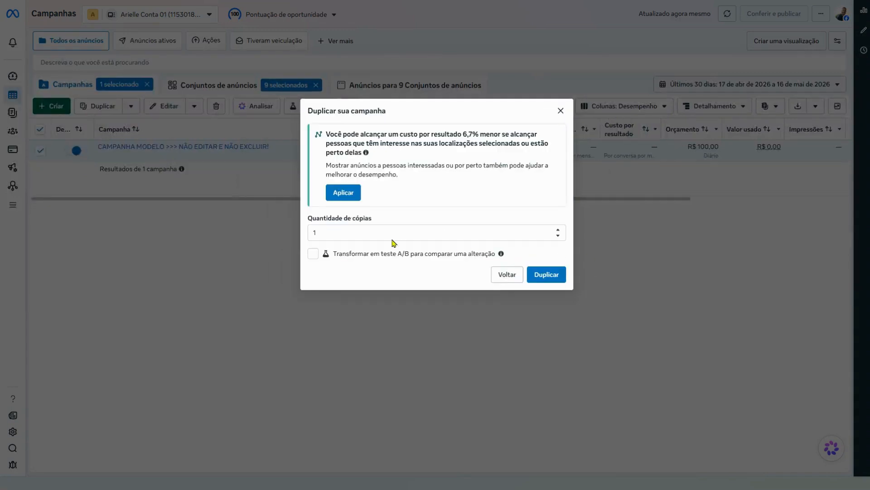
{"action": "left_click_drag", "start_coordinate": [343, 230], "coordinate": [280, 237]}
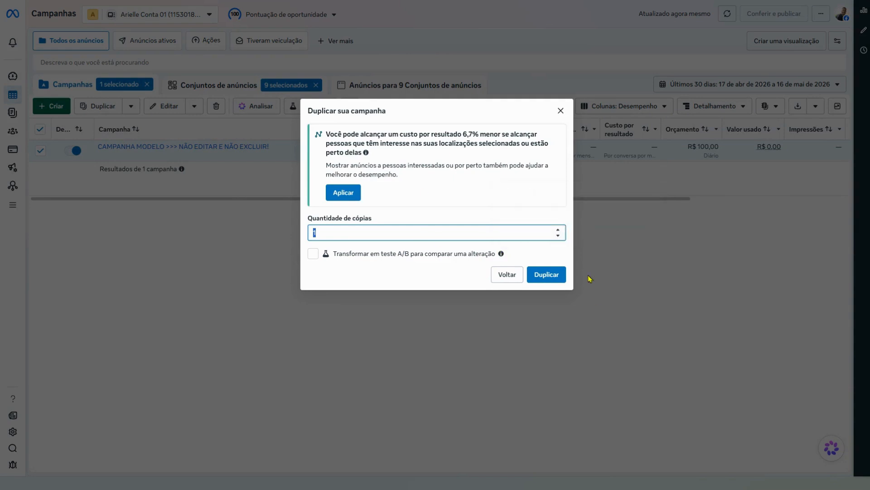
{"action": "type", "text": "6"}
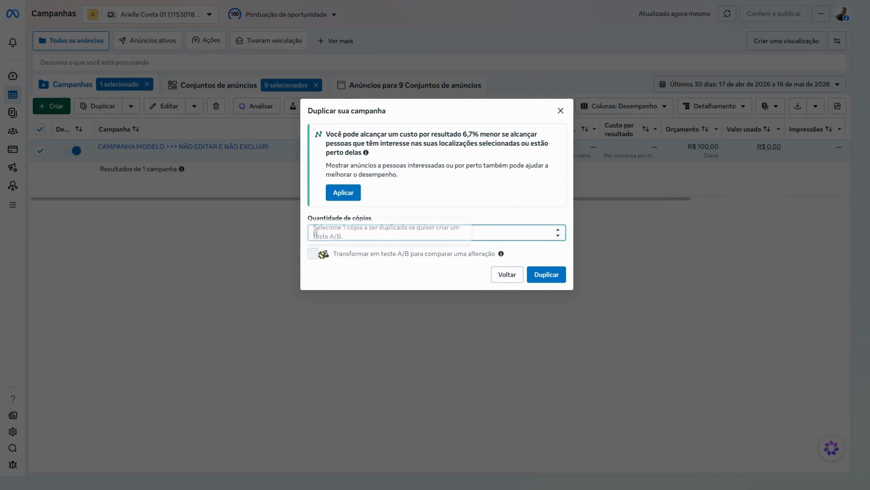
{"action": "type", "text": "1"}
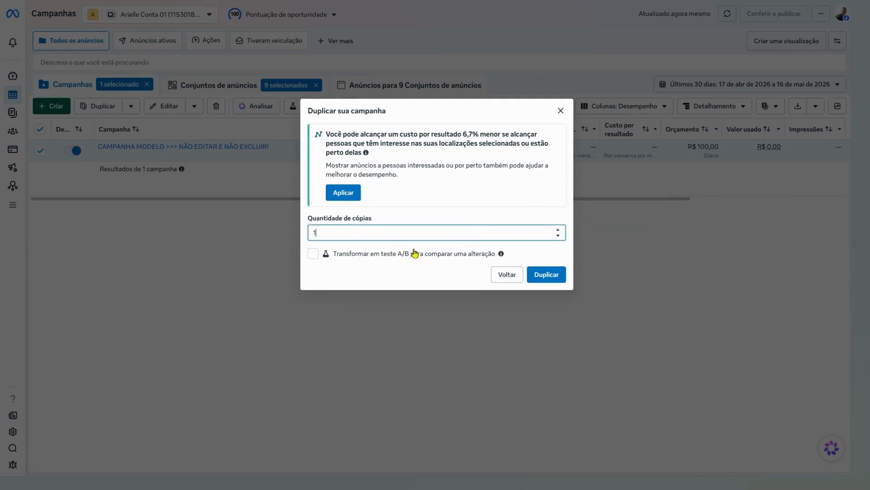
{"action": "left_click", "coordinate": [399, 277]}
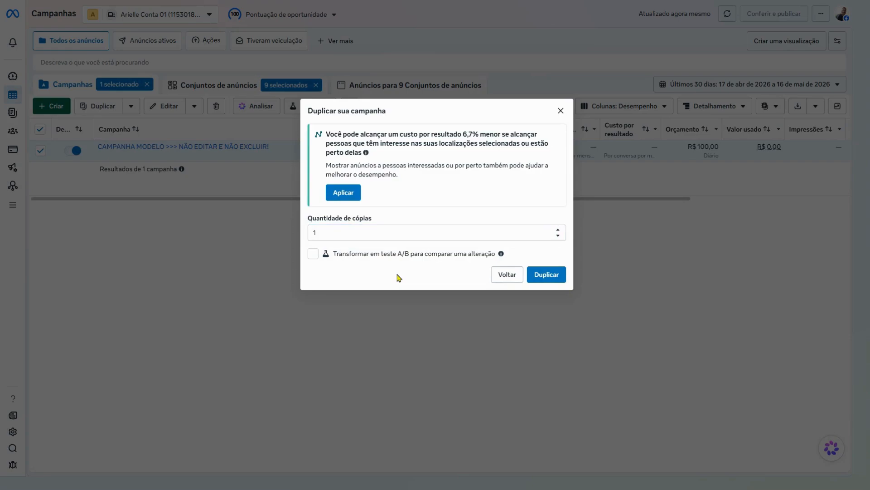
{"action": "left_click", "coordinate": [552, 278]}
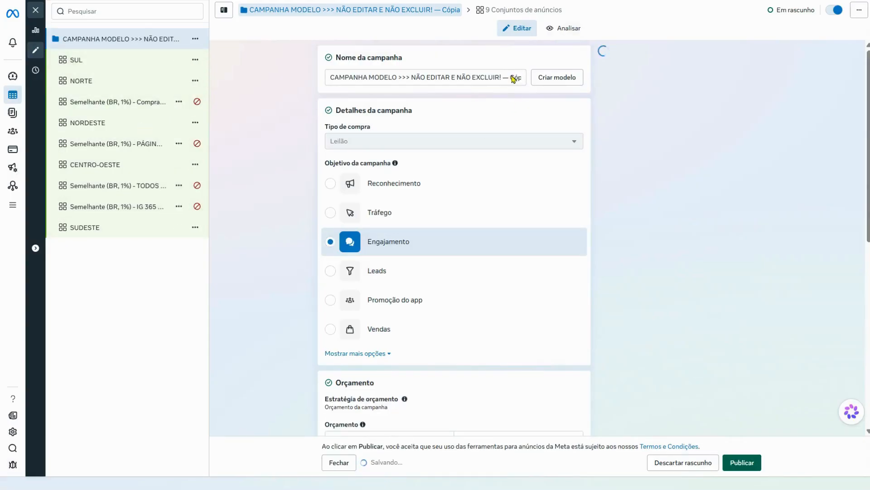
Rename the duplicated campaign as "C1 ISRAEL 17/05"
{"action": "mouse_move", "coordinate": [518, 78]}
{"action": "left_mouse_down"}
{"action": "mouse_move", "coordinate": [474, 80]}
{"action": "mouse_move", "coordinate": [525, 85]}
{"action": "left_mouse_up"}
{"action": "left_click", "coordinate": [651, 168]}
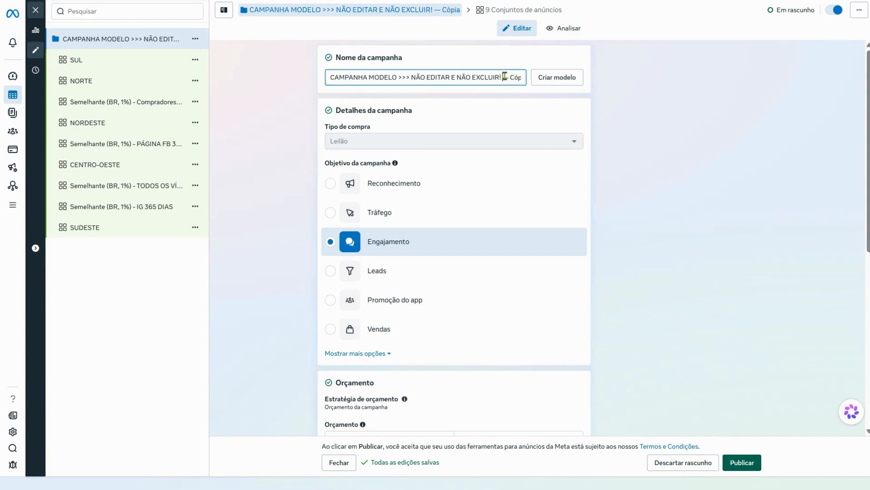
{"action": "triple_click", "coordinate": [505, 76]}
{"action": "key", "text": "BackSpace"}
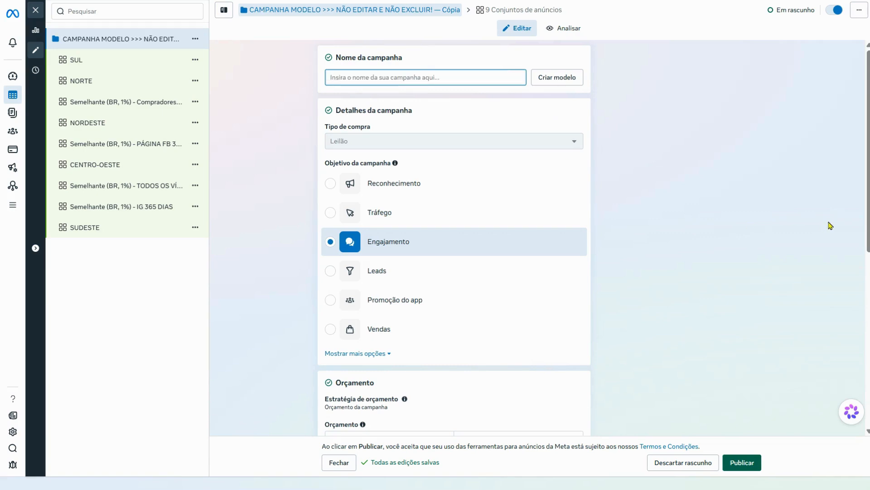
{"action": "key", "text": "Caps_Lock"}
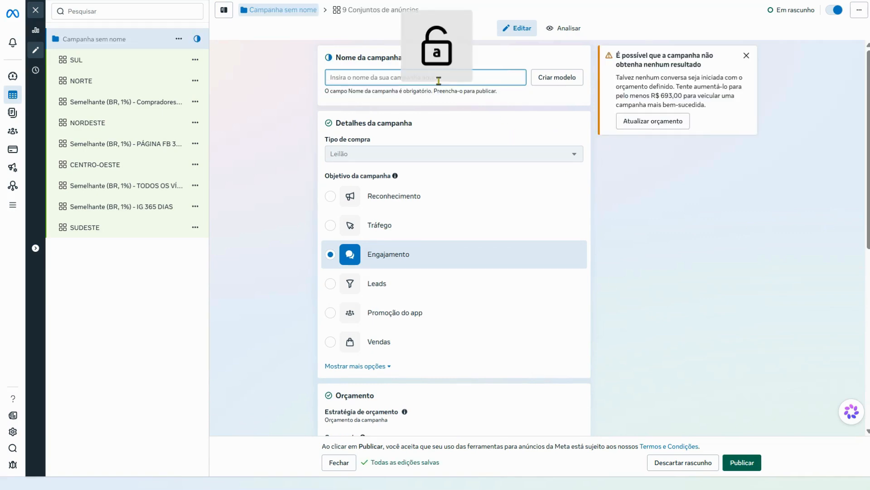
{"action": "type", "text": "C"}
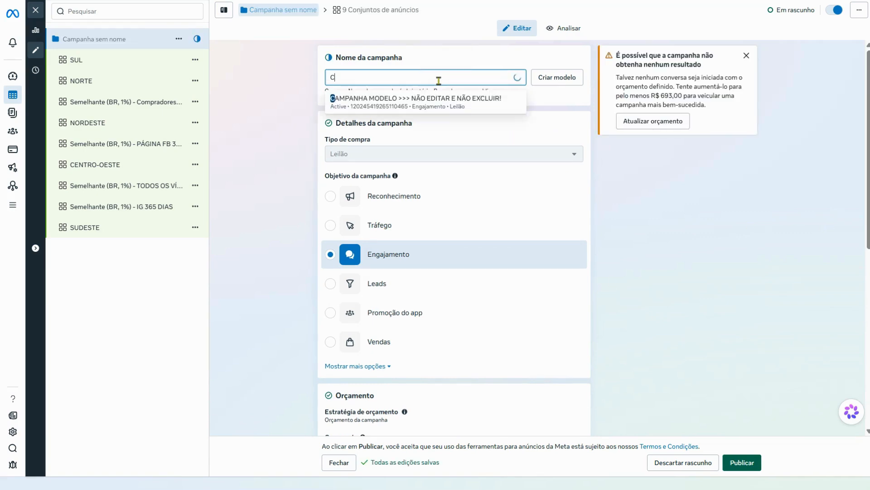
{"action": "type", "text": "1 ISRAEL"}
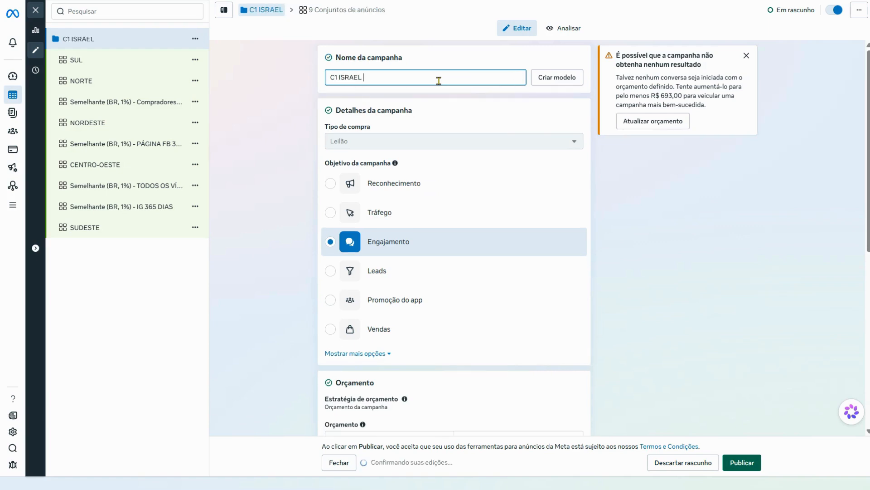
{"action": "type", "text": " 17/05"}
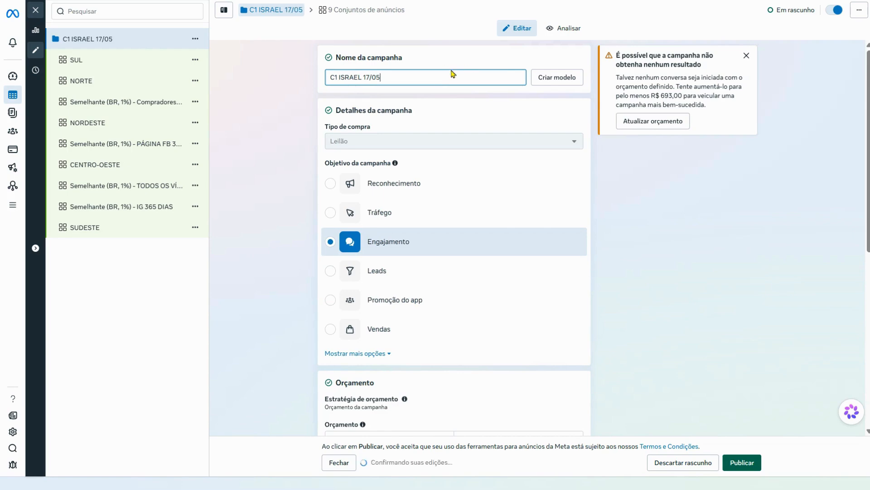
{"action": "left_click", "coordinate": [320, 93]}
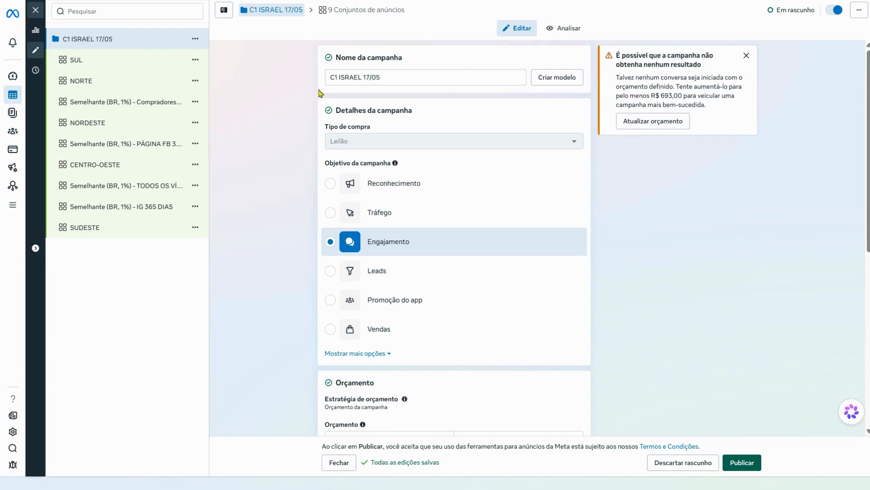
Check the name and budget settings of the "C1 ISRAEL 17/05" campaign and publish it with its nine ad sets
{"action": "left_click", "coordinate": [365, 77]}
{"action": "left_click", "coordinate": [317, 123]}
{"action": "left_click", "coordinate": [392, 75]}
{"action": "key", "text": "ctrl+a"}
{"action": "scroll", "coordinate": [282, 150], "scroll_direction": "down", "scroll_amount": 8}
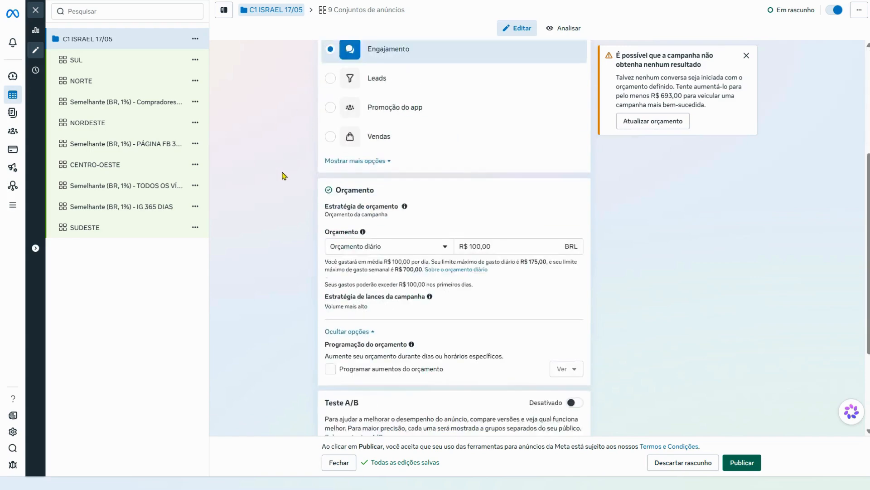
{"action": "scroll", "coordinate": [286, 186], "scroll_direction": "up", "scroll_amount": 4}
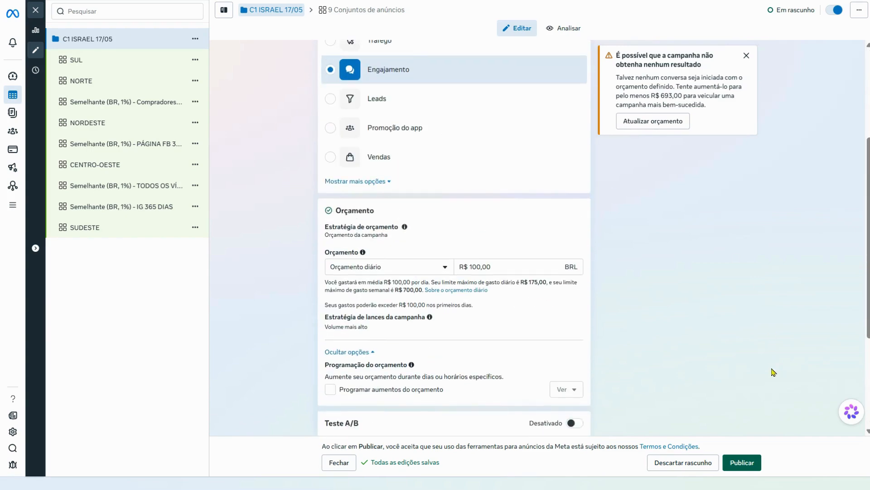
{"action": "left_click", "coordinate": [746, 463]}
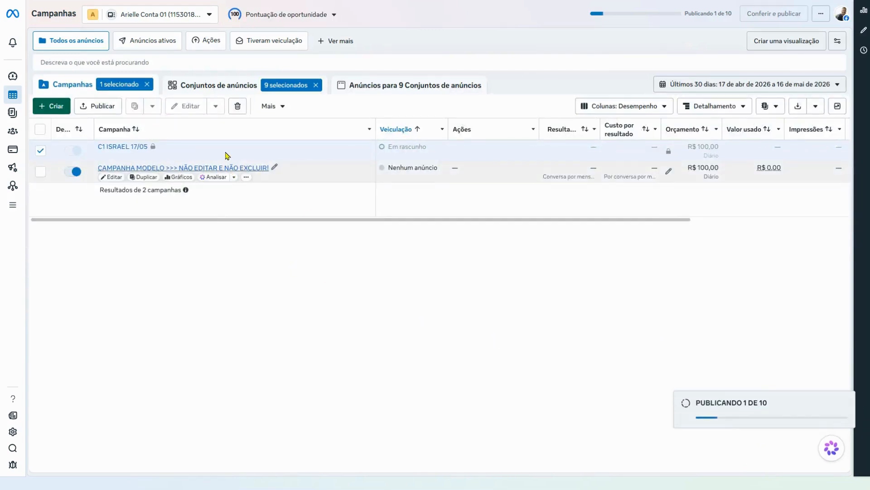
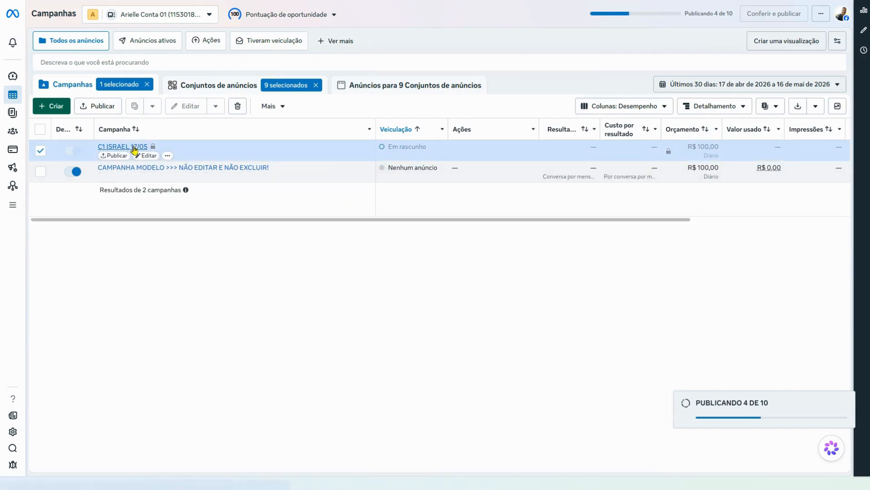
Dismiss the publishing notice, open the ad sets of "C1 ISRAEL 17/05" and clear their selection
{"action": "triple_click", "coordinate": [752, 402]}
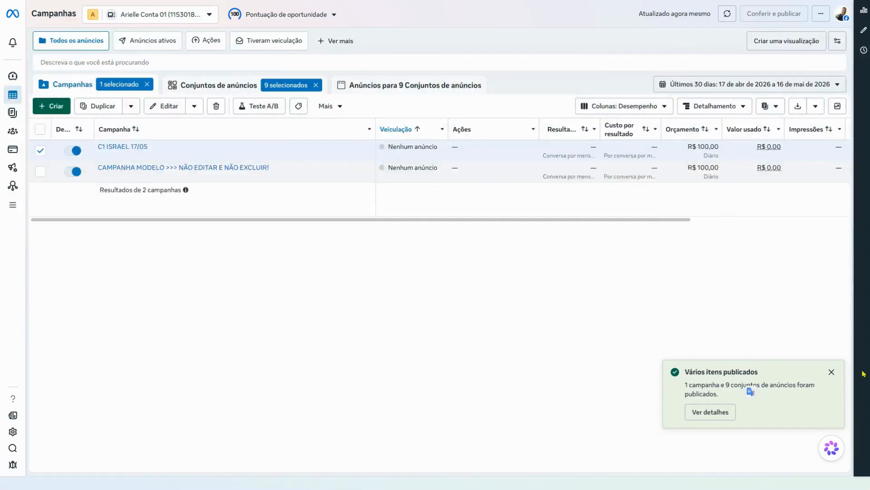
{"action": "left_click", "coordinate": [831, 373]}
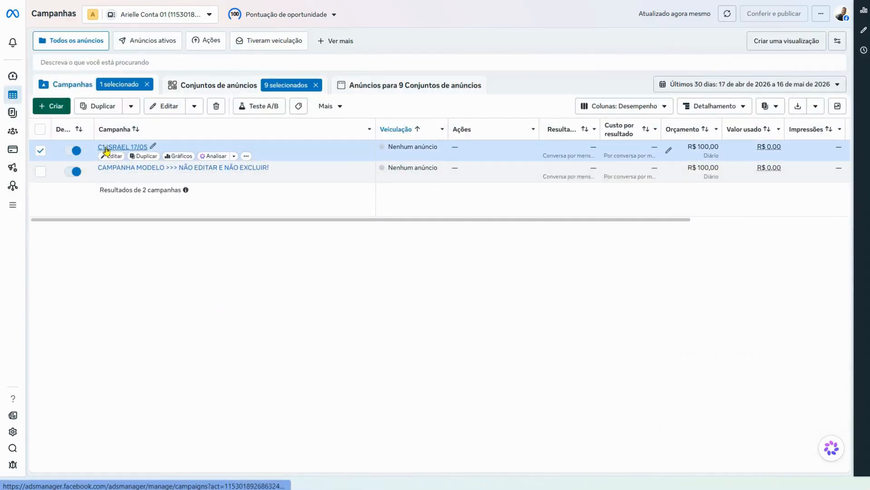
{"action": "left_click", "coordinate": [121, 148]}
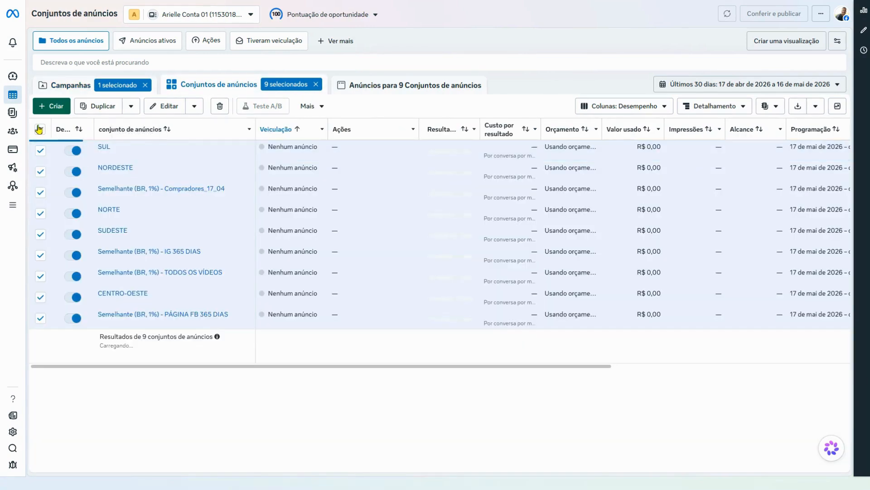
{"action": "left_click", "coordinate": [39, 130]}
{"action": "left_click", "coordinate": [39, 130]}
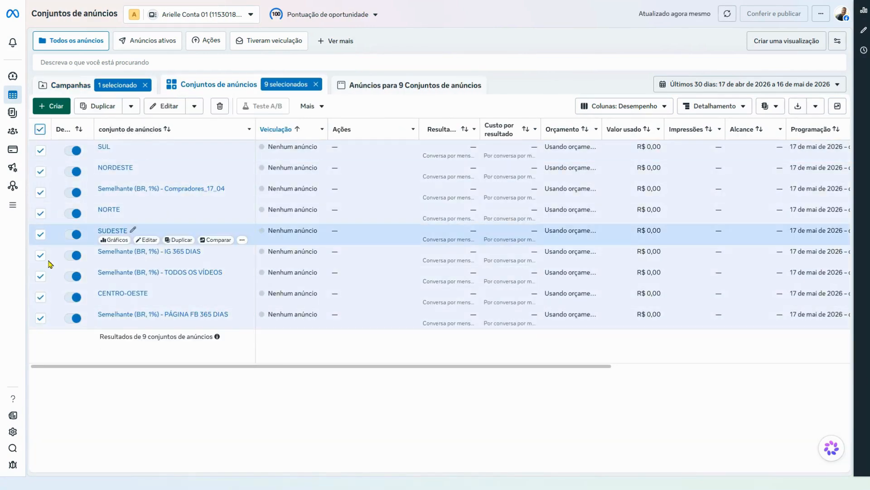
{"action": "left_click", "coordinate": [39, 130]}
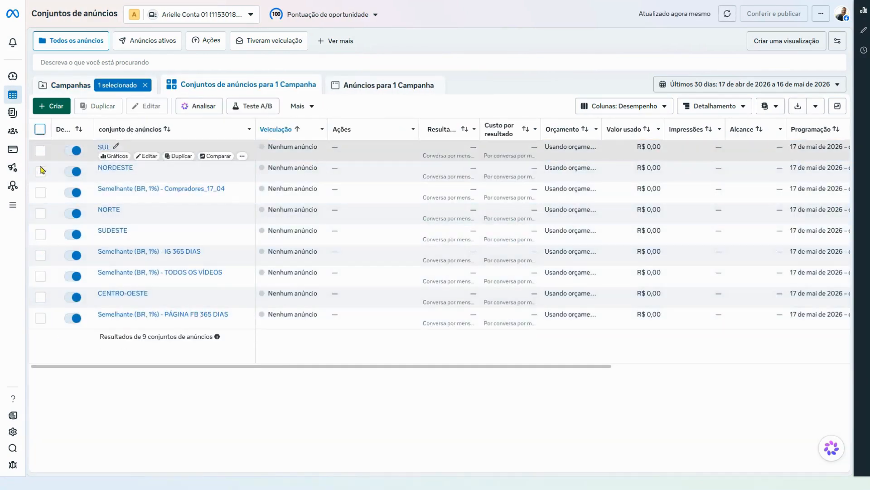
{"action": "left_click", "coordinate": [40, 192]}
{"action": "left_click", "coordinate": [41, 255]}
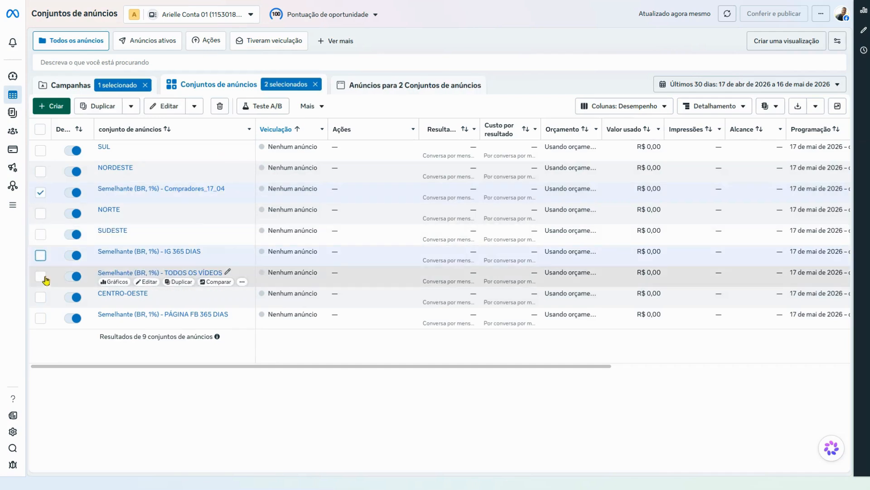
{"action": "left_click", "coordinate": [40, 319]}
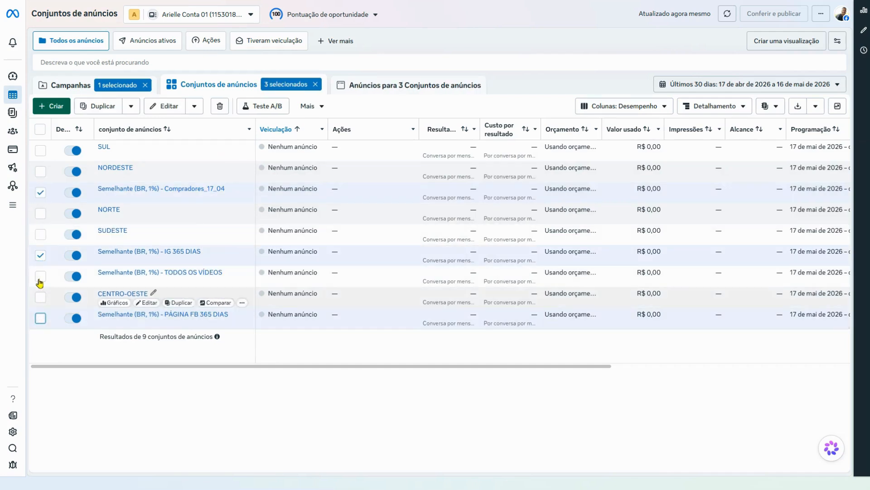
{"action": "left_click", "coordinate": [40, 276]}
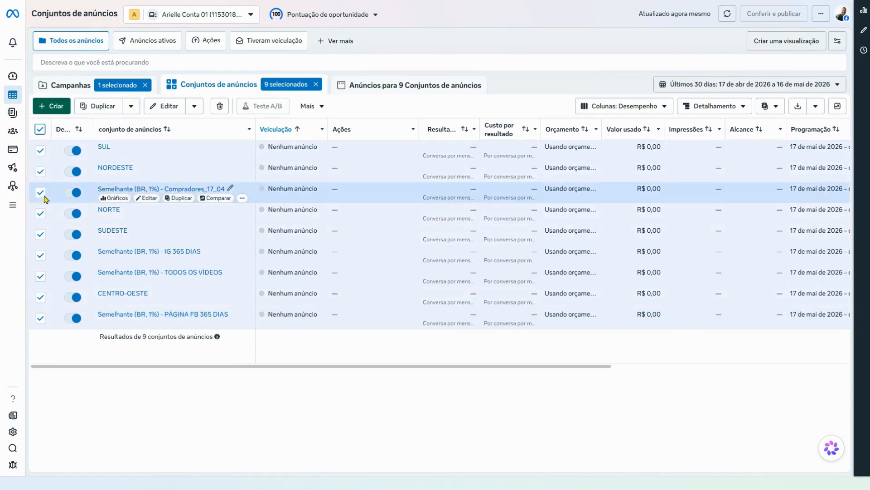
{"action": "left_click", "coordinate": [40, 132]}
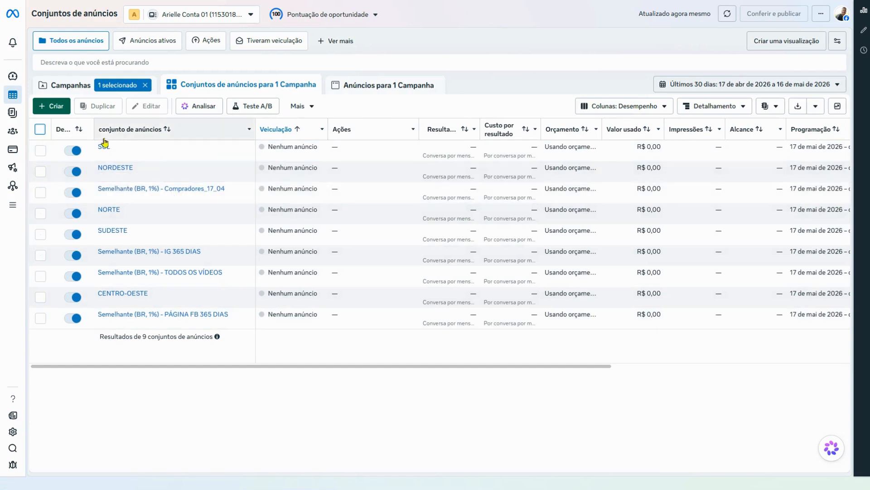
Open the five regional ad sets SUL, NORDESTE, NORTE, SUDESTE and CENTRO-OESTE together for editing
{"action": "left_click", "coordinate": [40, 150]}
{"action": "left_click", "coordinate": [40, 172]}
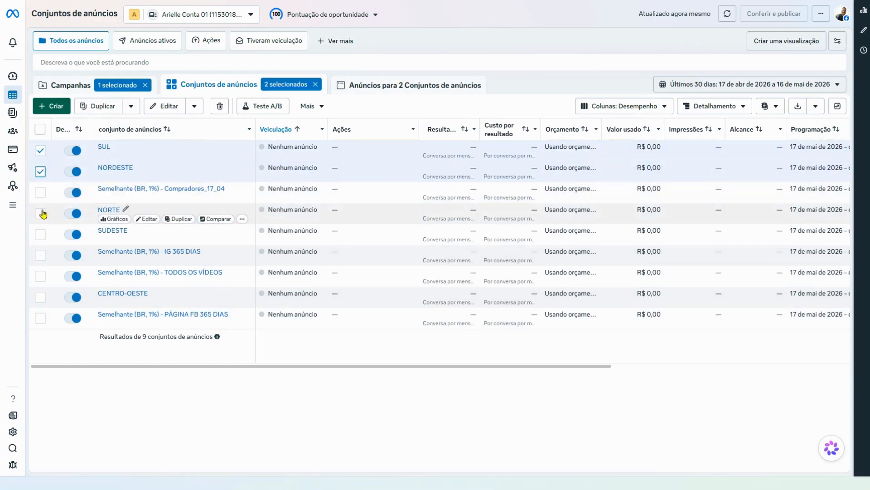
{"action": "left_click", "coordinate": [40, 213]}
{"action": "left_click", "coordinate": [41, 234]}
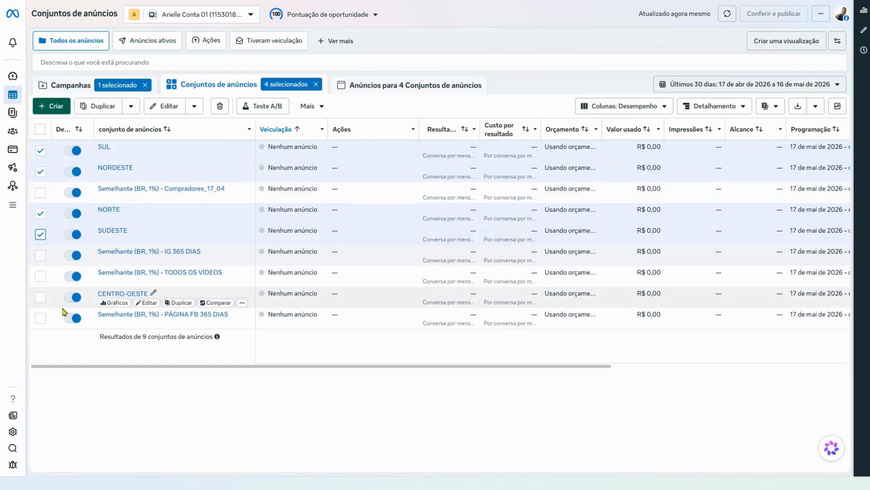
{"action": "left_click", "coordinate": [40, 297]}
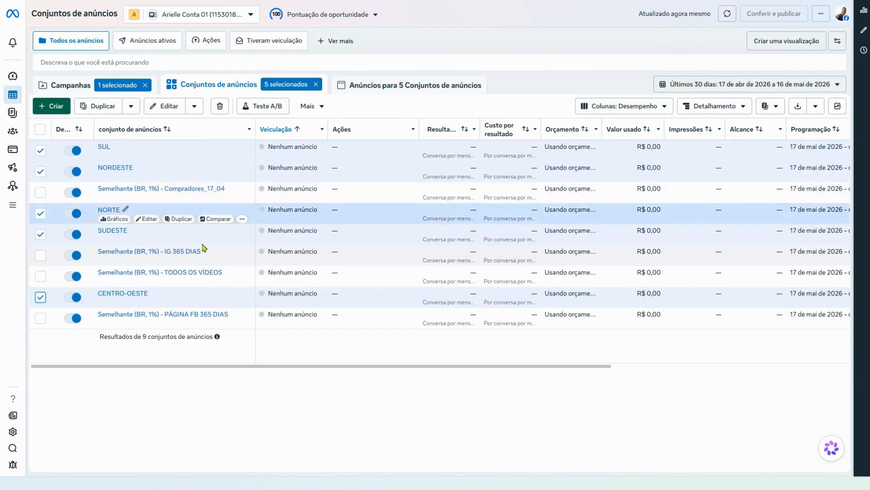
{"action": "left_click", "coordinate": [165, 105]}
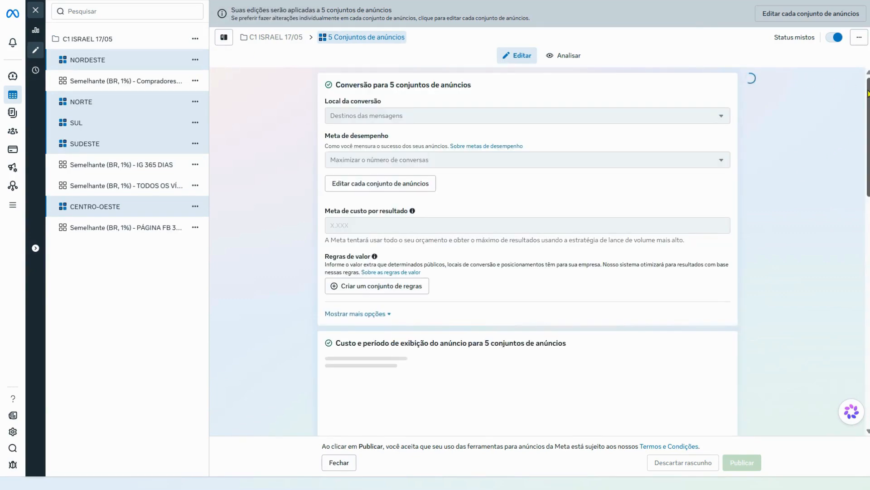
Examine the shared settings of the five regional ad sets, from scheduling and audience through transparency to placements
{"action": "scroll", "coordinate": [668, 238], "scroll_direction": "down", "scroll_amount": 10}
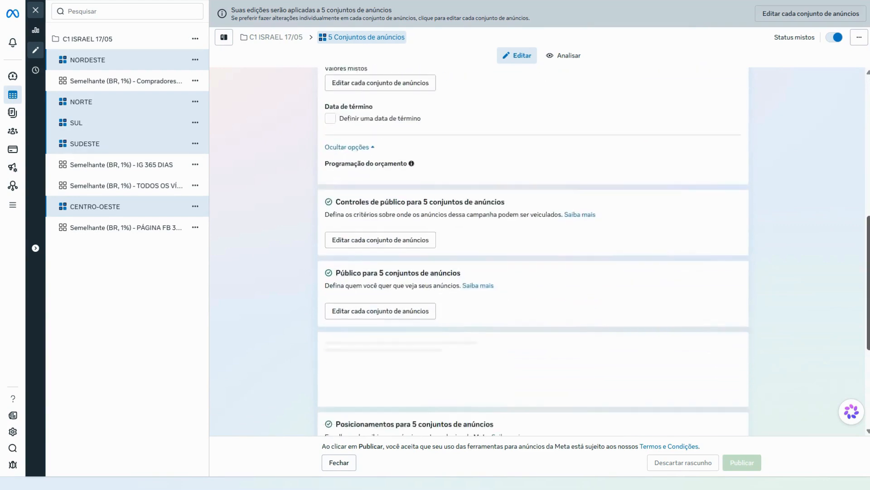
{"action": "scroll", "coordinate": [591, 218], "scroll_direction": "up", "scroll_amount": 6}
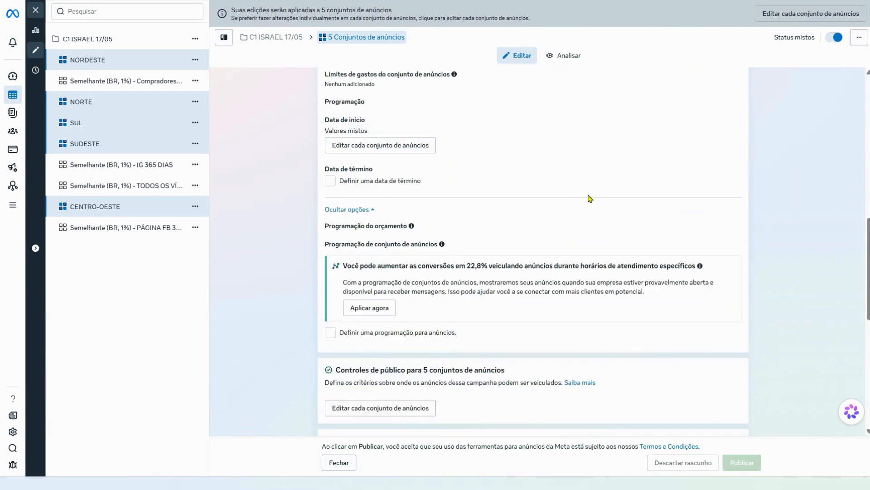
{"action": "scroll", "coordinate": [556, 184], "scroll_direction": "up", "scroll_amount": 2}
{"action": "scroll", "coordinate": [507, 145], "scroll_direction": "down", "scroll_amount": 3}
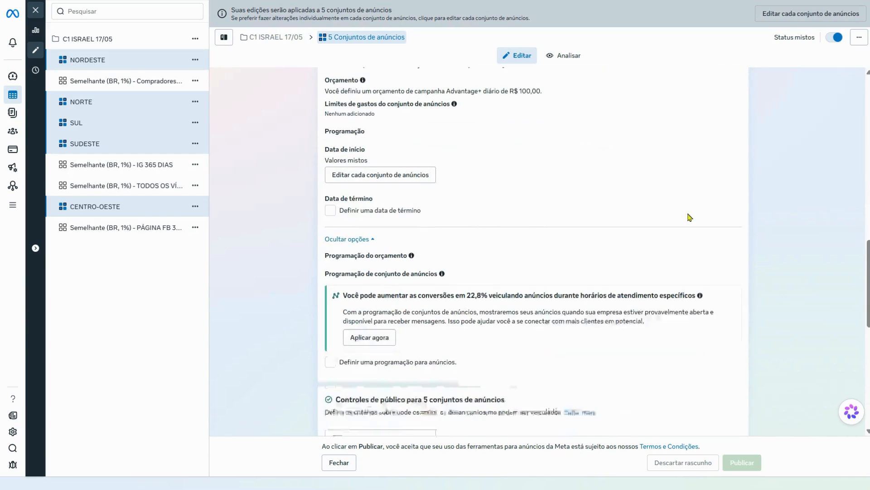
{"action": "scroll", "coordinate": [641, 151], "scroll_direction": "down", "scroll_amount": 6}
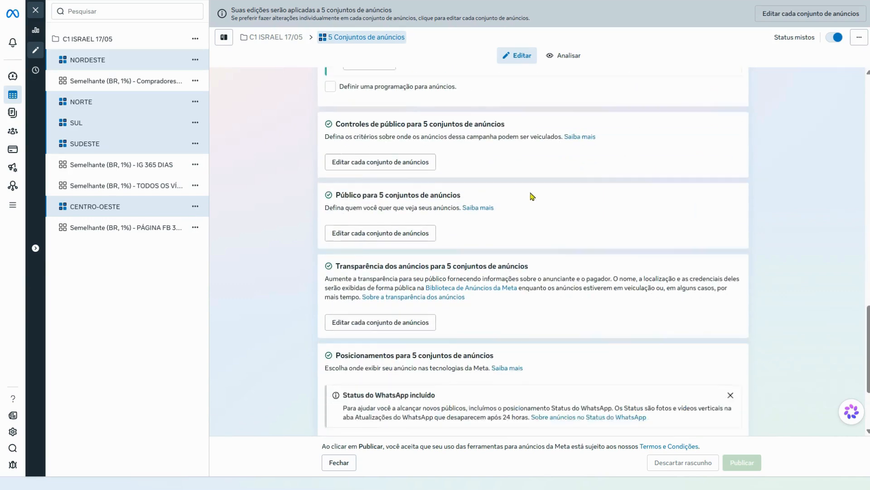
{"action": "scroll", "coordinate": [478, 241], "scroll_direction": "down", "scroll_amount": 3}
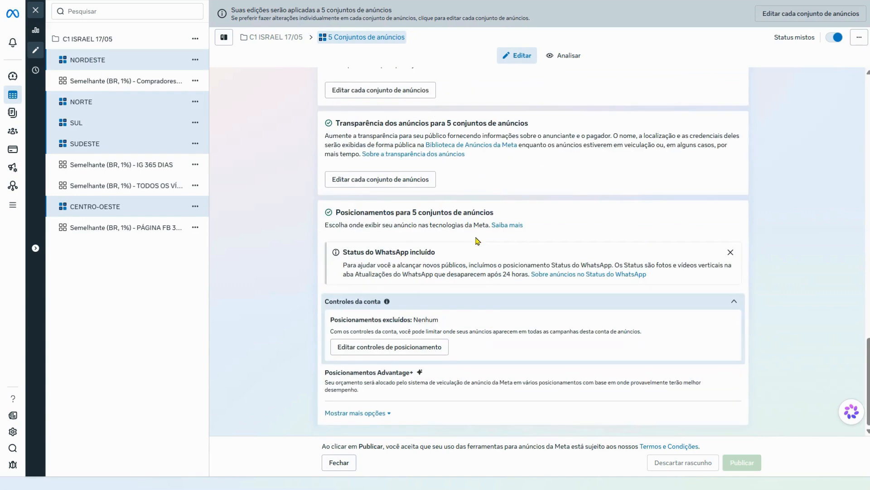
{"action": "double_click", "coordinate": [432, 212]}
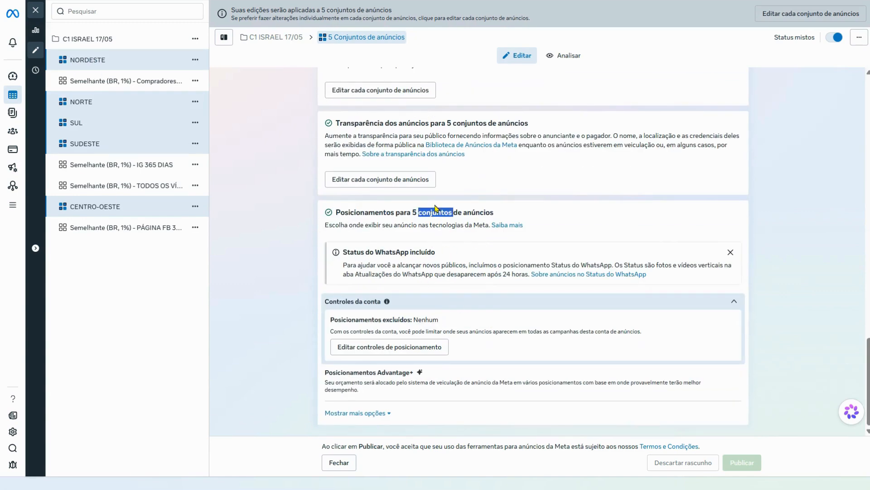
{"action": "triple_click", "coordinate": [394, 212]}
{"action": "scroll", "coordinate": [592, 257], "scroll_direction": "up", "scroll_amount": 3}
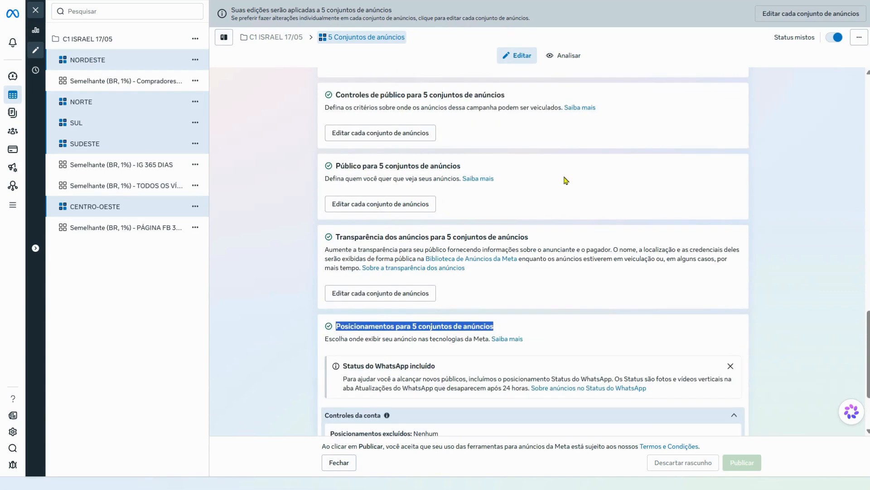
{"action": "scroll", "coordinate": [565, 180], "scroll_direction": "up", "scroll_amount": 1}
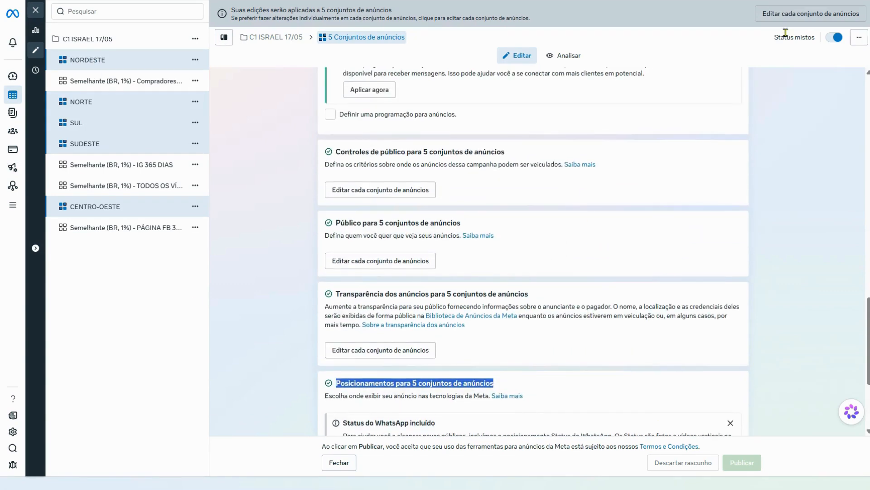
Switch to editing each regional ad set individually and review the detailed targeting listed for all five
{"action": "left_click", "coordinate": [804, 15]}
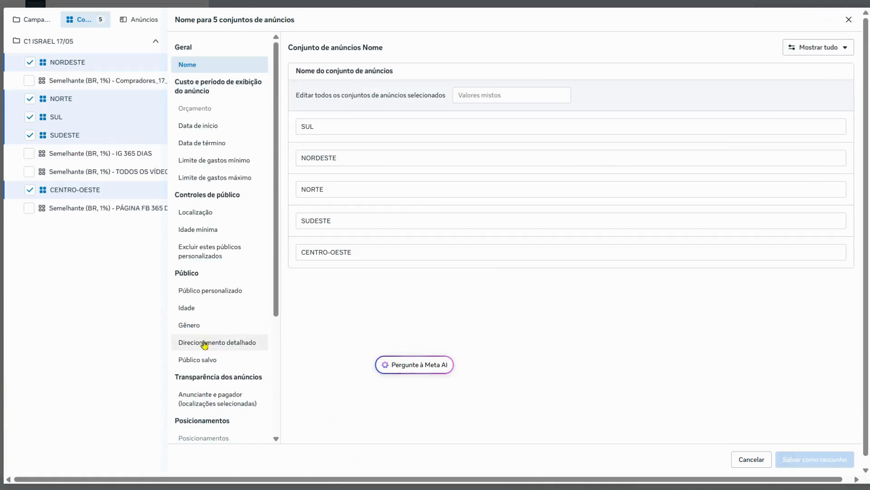
{"action": "scroll", "coordinate": [276, 292], "scroll_direction": "down", "scroll_amount": 3}
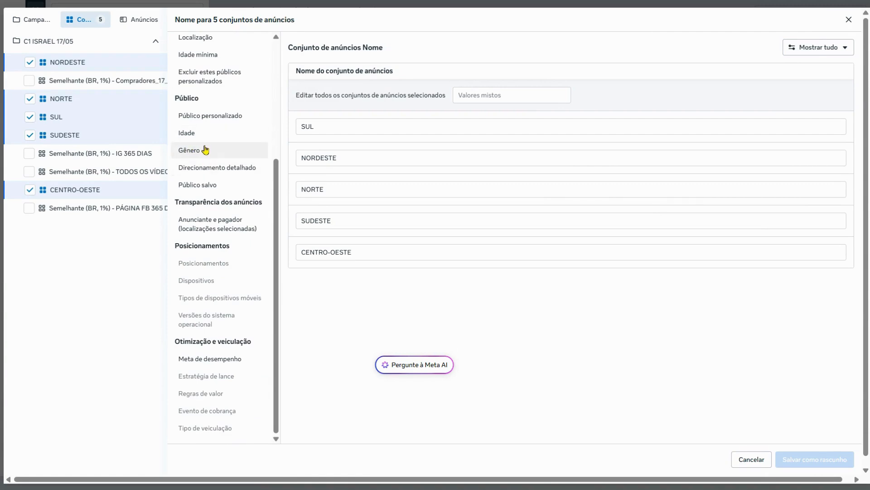
{"action": "left_click", "coordinate": [219, 168]}
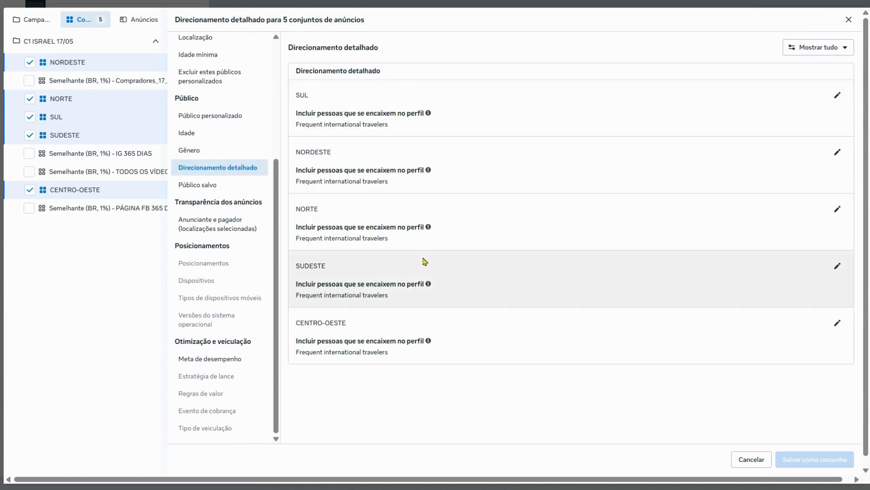
{"action": "left_click_drag", "start_coordinate": [390, 127], "coordinate": [288, 127]}
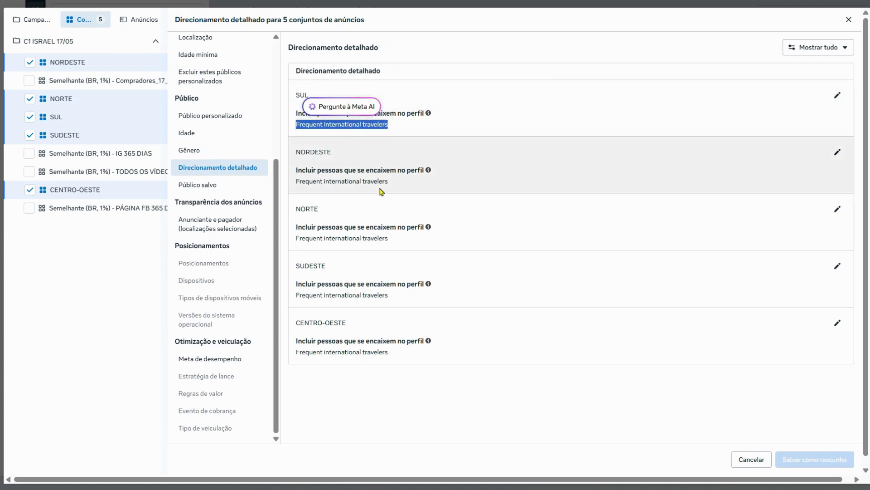
{"action": "left_click_drag", "start_coordinate": [393, 185], "coordinate": [298, 188]}
{"action": "left_click_drag", "start_coordinate": [402, 242], "coordinate": [299, 247]}
{"action": "left_click", "coordinate": [361, 240]}
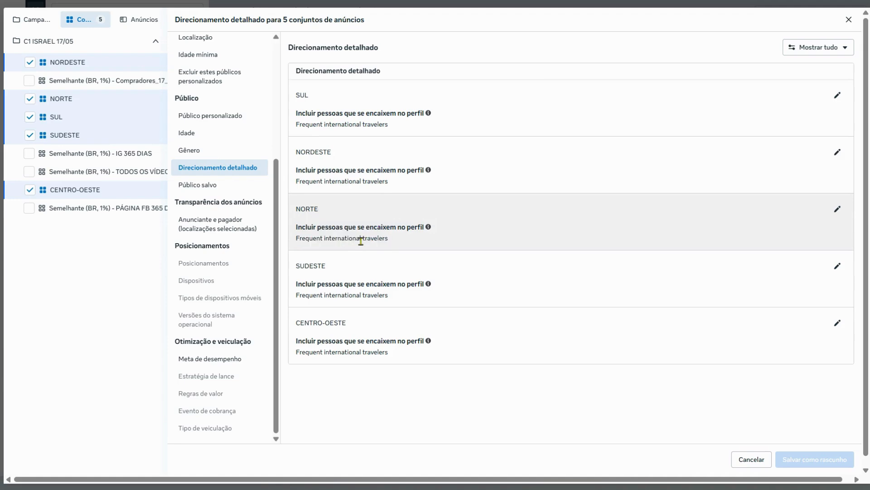
Add a further narrowing condition to the SUL ad set's detailed targeting and check the audience size of "Viajantes internacionais frequentes"
{"action": "left_click", "coordinate": [835, 101]}
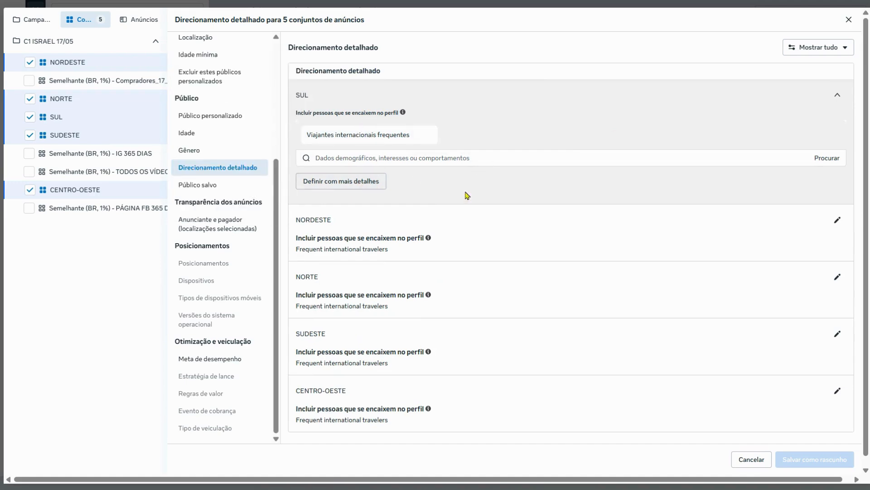
{"action": "left_click", "coordinate": [445, 160]}
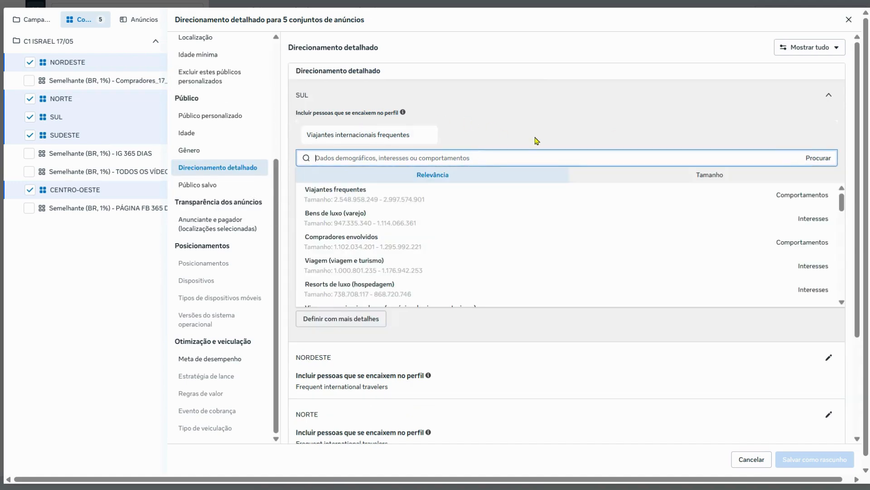
{"action": "left_click", "coordinate": [535, 109]}
{"action": "left_click", "coordinate": [383, 190]}
{"action": "mouse_move", "coordinate": [398, 139]}
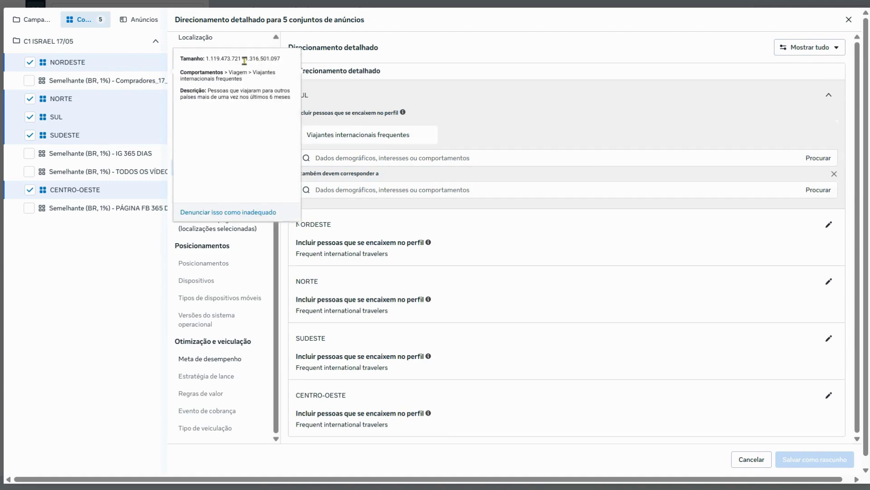
{"action": "left_click_drag", "start_coordinate": [244, 61], "coordinate": [271, 61]}
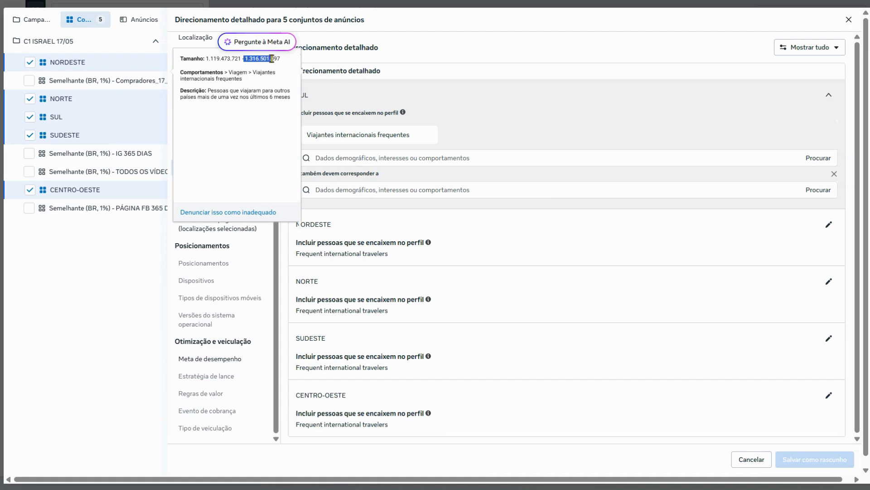
{"action": "mouse_move", "coordinate": [389, 145]}
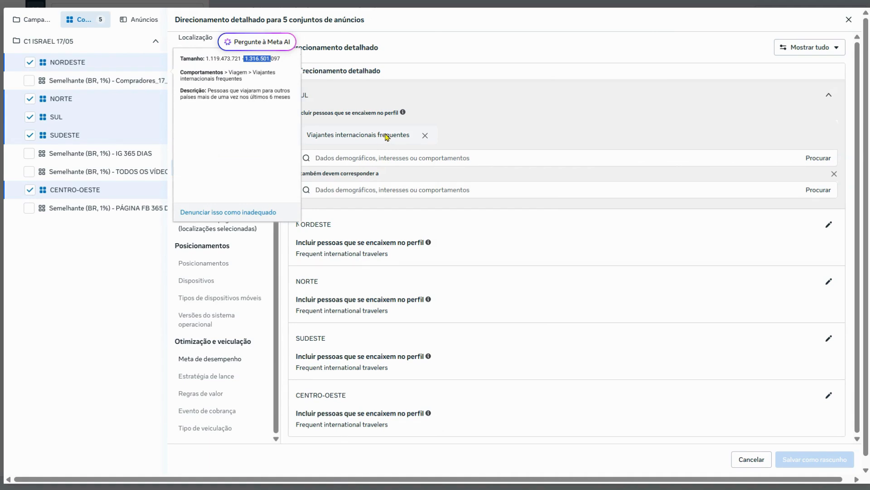
Require the SUL audience to also match the interests "Israel" or "Dubai (lugar)"
{"action": "left_click", "coordinate": [386, 189]}
{"action": "type", "text": "ISRAEL"}
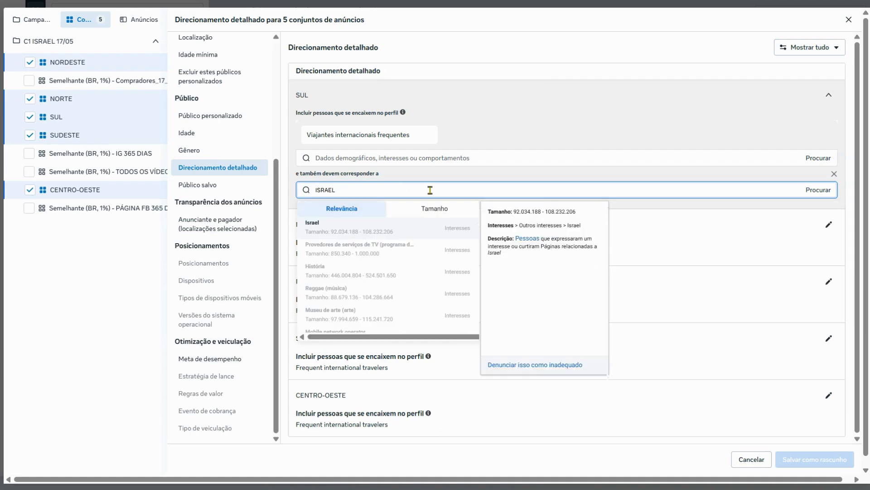
{"action": "left_click", "coordinate": [368, 226]}
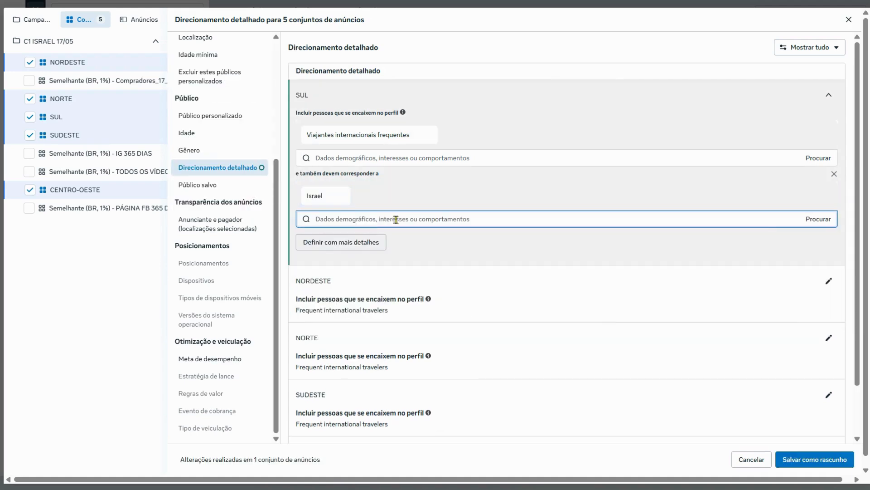
{"action": "left_click", "coordinate": [388, 219]}
{"action": "type", "text": "DUBAI"}
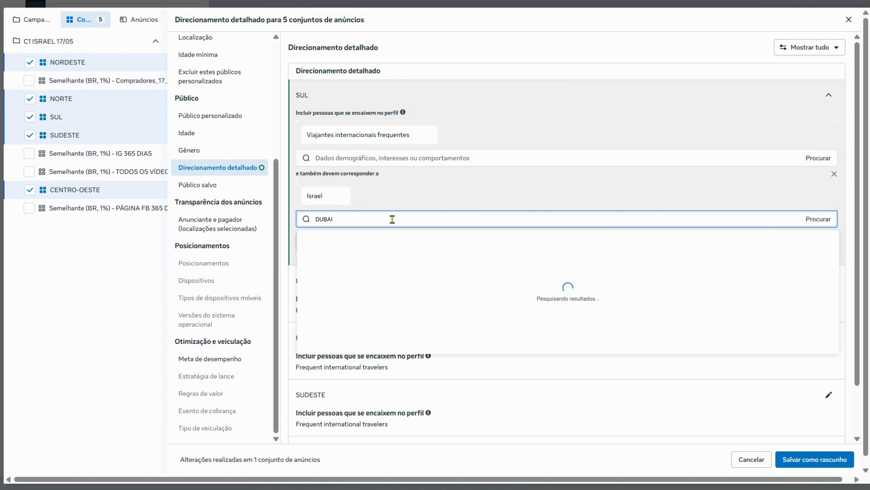
{"action": "left_click", "coordinate": [360, 258]}
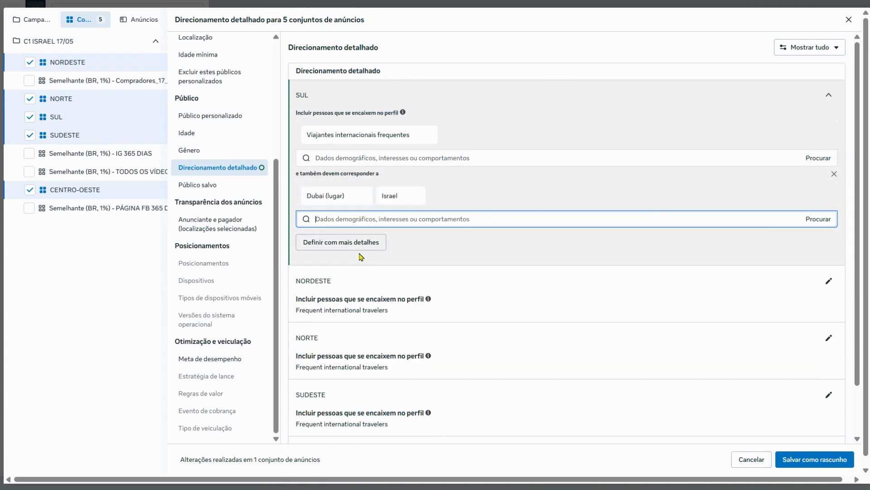
Add the interest "Egito" to the SUL ad set's narrowing condition and check the audience size of "Viajantes internacionais frequentes"
{"action": "type", "text": "EGITO"}
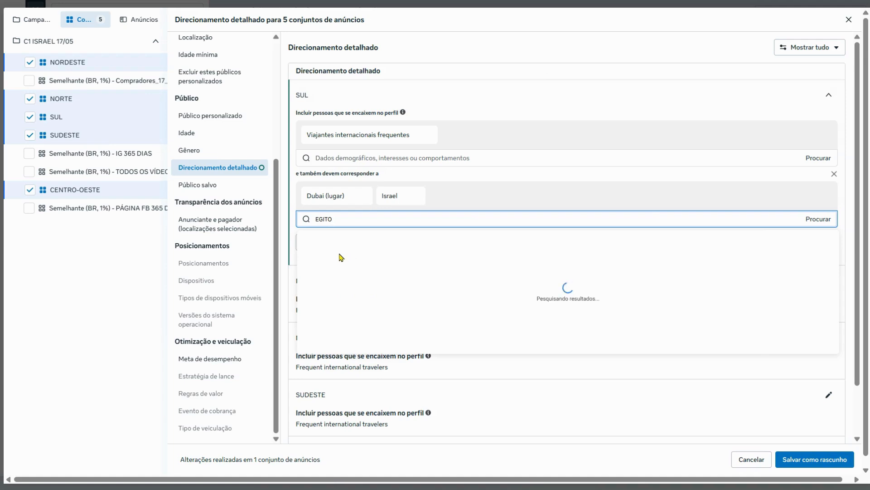
{"action": "left_click", "coordinate": [347, 253]}
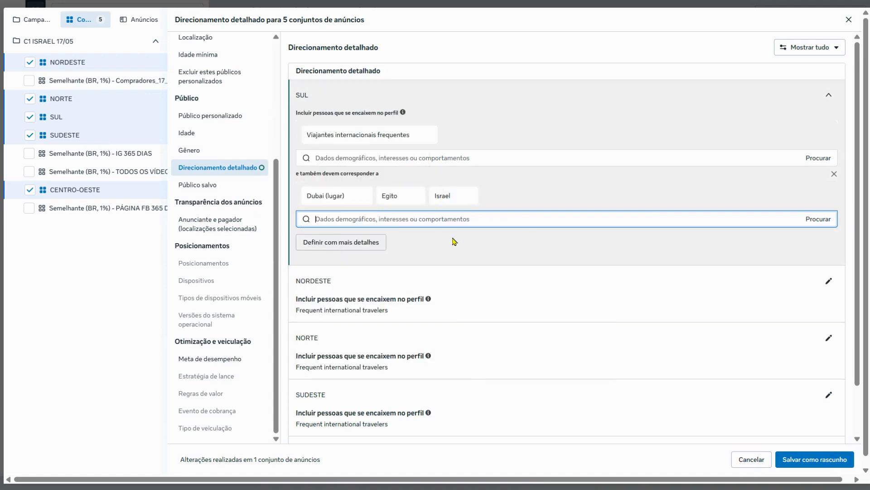
{"action": "mouse_move", "coordinate": [415, 144]}
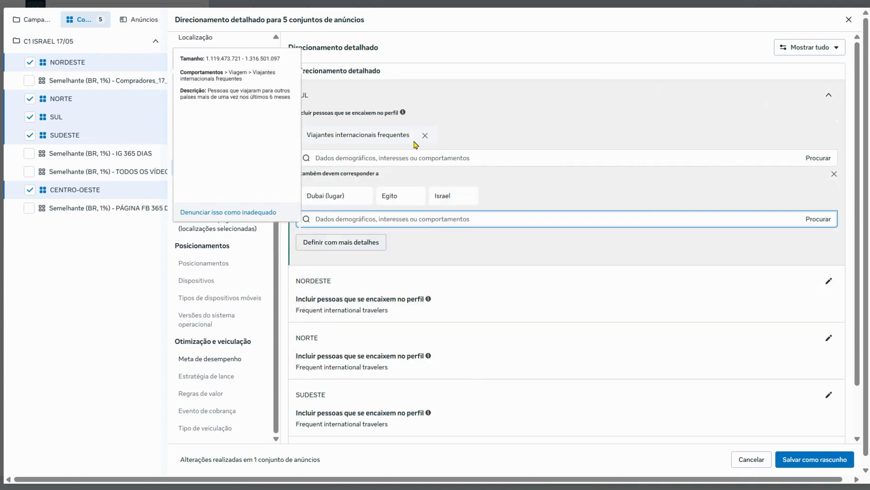
{"action": "triple_click", "coordinate": [252, 57]}
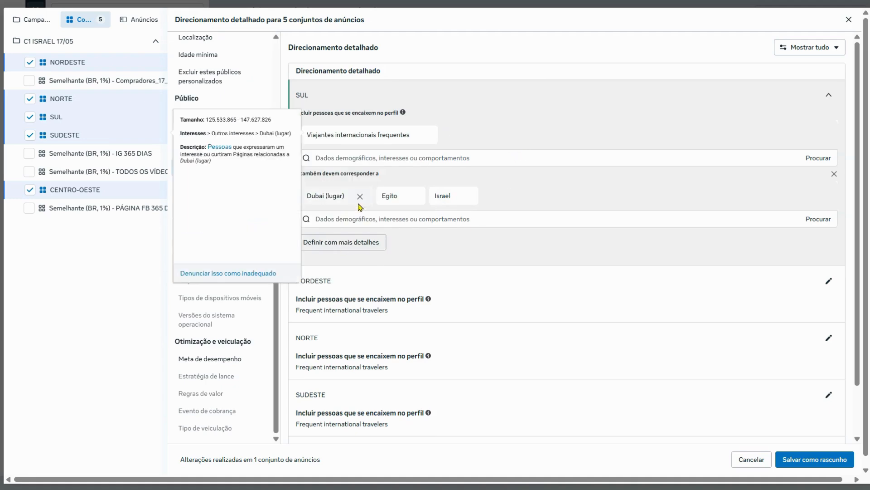
Remove "Dubai (lugar)" from the SUL ad set's narrowing condition and look up its audience size in the interest search
{"action": "left_click", "coordinate": [360, 196]}
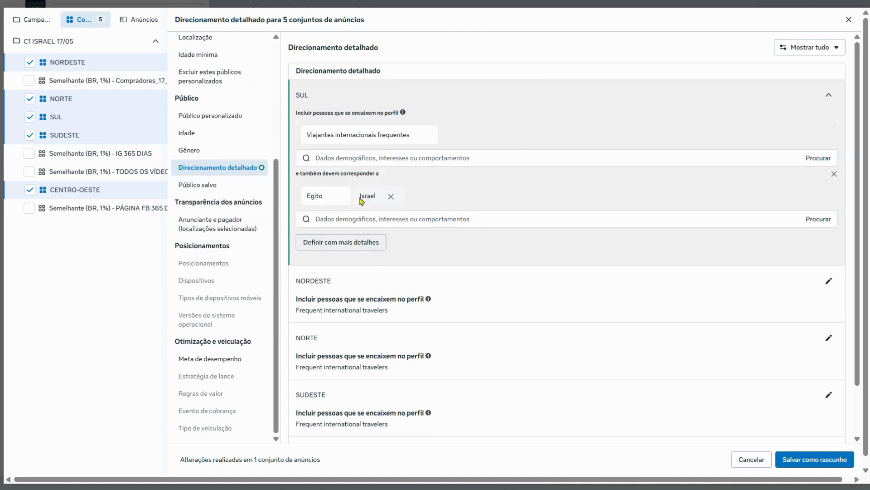
{"action": "left_click", "coordinate": [407, 220]}
{"action": "type", "text": "DUBAI"}
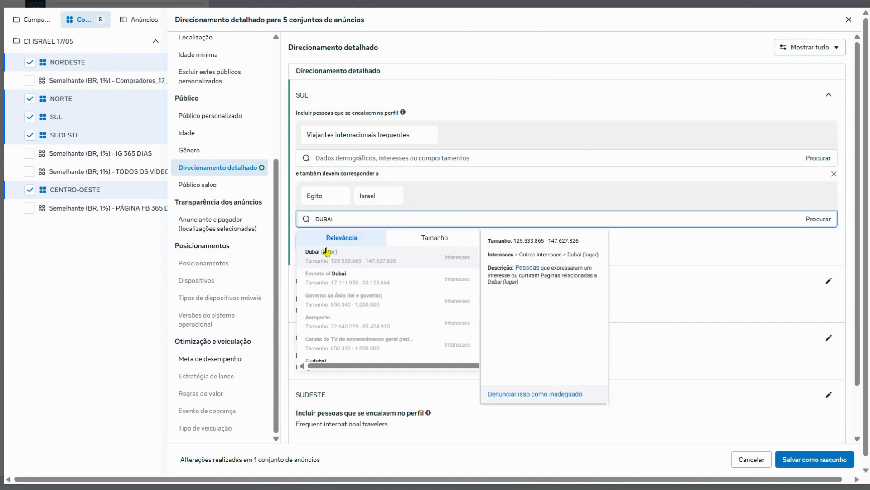
{"action": "left_click", "coordinate": [462, 200]}
Add the suggested interests "Jordânia" and "Síria" to the SUL ad set's narrowing condition
{"action": "left_click", "coordinate": [418, 218]}
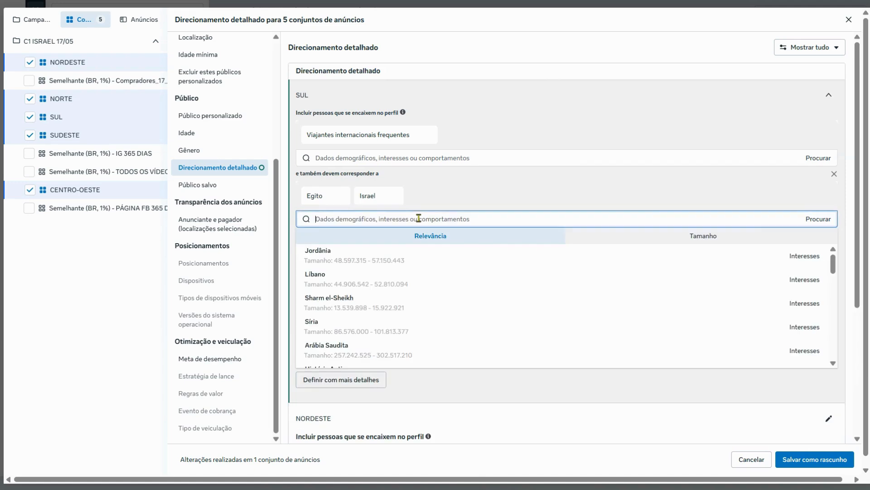
{"action": "left_click", "coordinate": [385, 251]}
{"action": "left_click", "coordinate": [394, 222]}
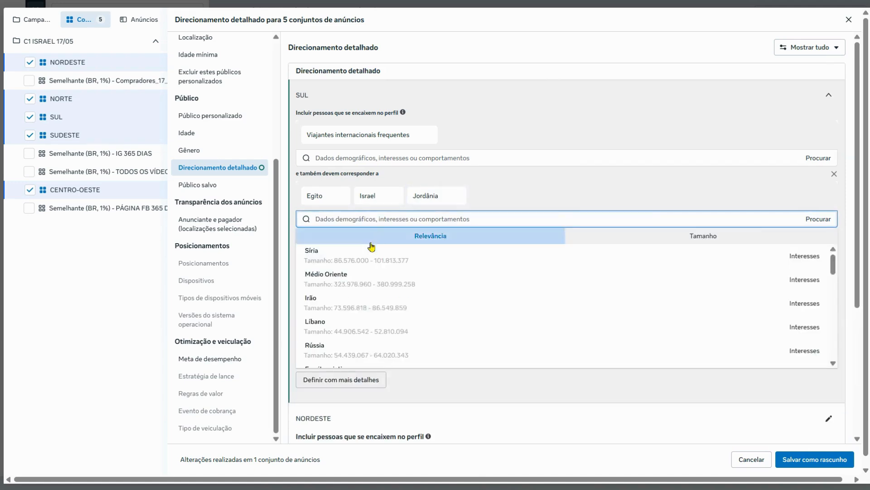
{"action": "left_click", "coordinate": [369, 249]}
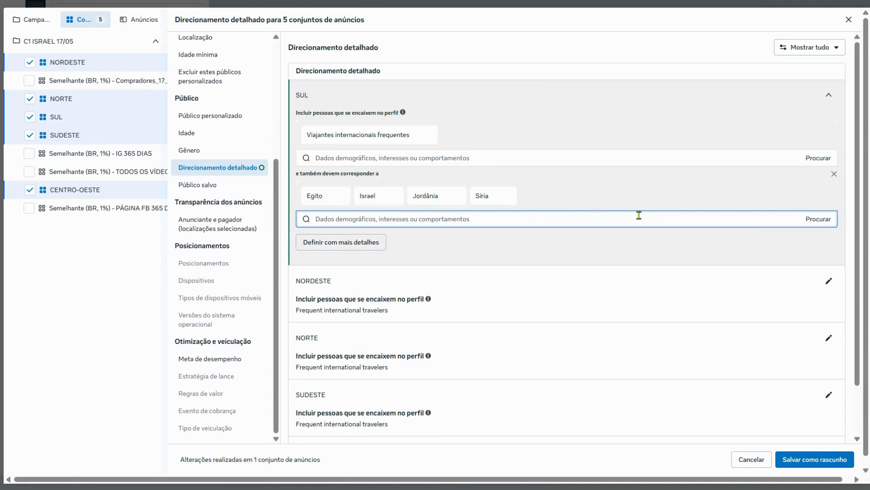
Copy the SUL ad set's narrowing interests and require the NORDESTE audience to also match Israel, Egito, Jordânia and Síria
{"action": "left_click", "coordinate": [828, 96]}
{"action": "left_click_drag", "start_coordinate": [401, 152], "coordinate": [293, 154]}
{"action": "key", "text": "ctrl+c"}
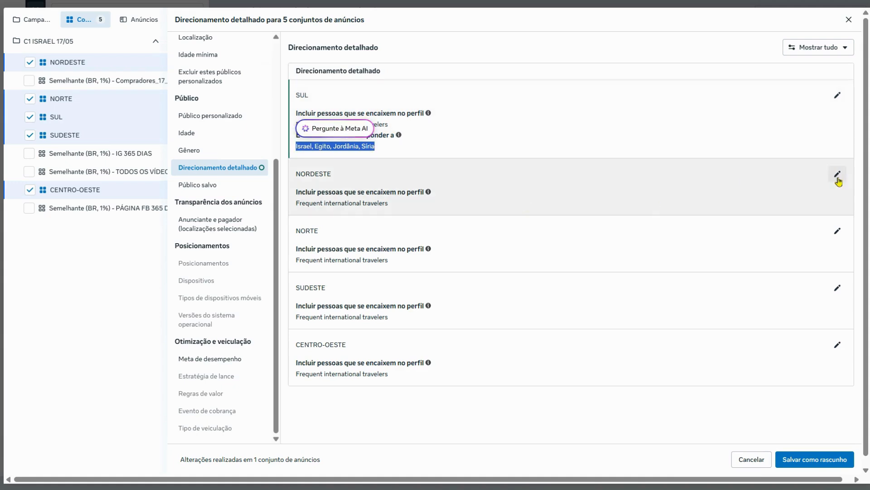
{"action": "left_click", "coordinate": [837, 174]}
{"action": "left_click", "coordinate": [358, 267]}
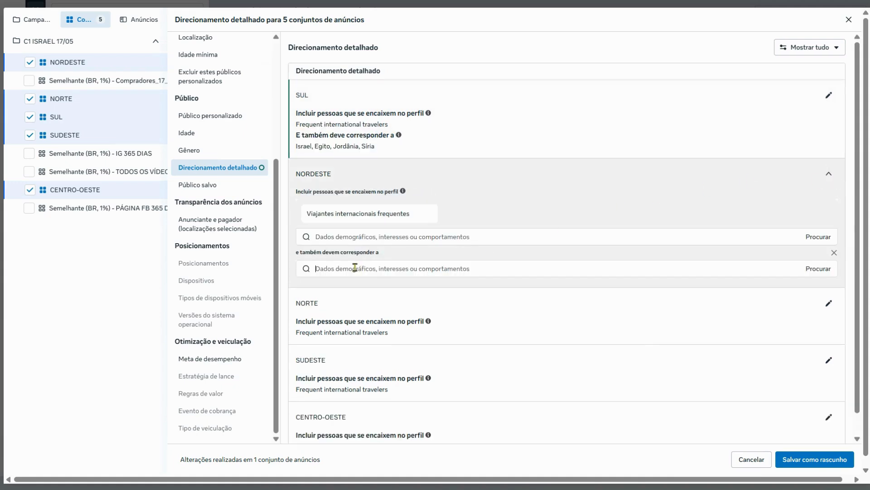
{"action": "key", "text": "ctrl+v"}
{"action": "left_click", "coordinate": [831, 189]}
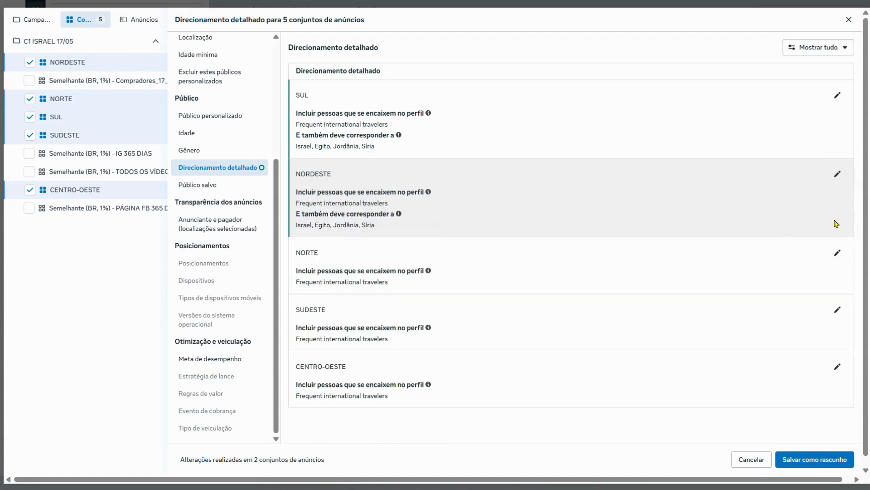
Narrow the NORTE ad set's detailed targeting with the copied interests Israel, Egito, Jordânia and Síria
{"action": "left_click", "coordinate": [829, 250]}
{"action": "left_click", "coordinate": [358, 336]}
{"action": "key", "text": "ctrl+v"}
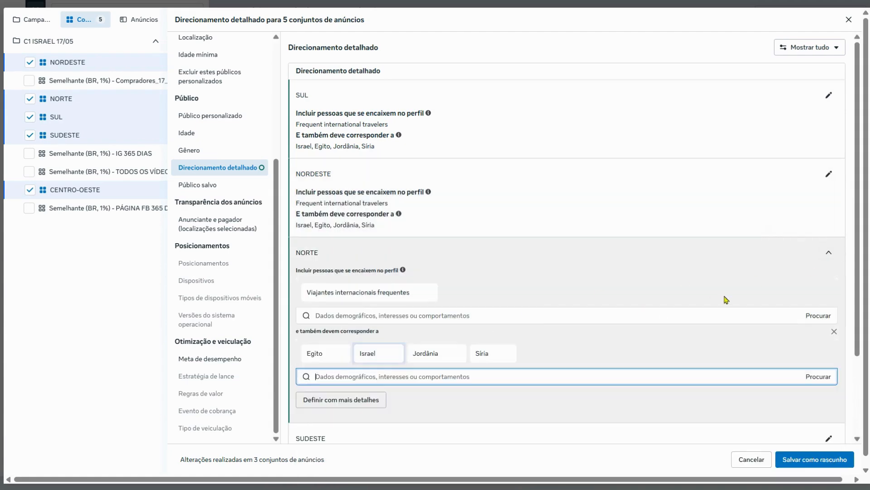
{"action": "left_click", "coordinate": [829, 252]}
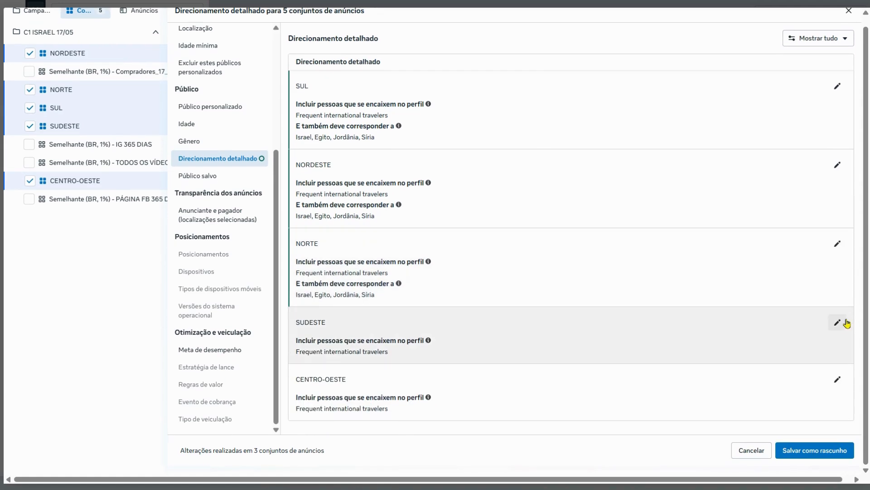
Narrow the SUDESTE ad set's detailed targeting with the copied interests Israel, Egito, Jordânia and Síria
{"action": "left_click", "coordinate": [829, 322]}
{"action": "scroll", "coordinate": [663, 367], "scroll_direction": "down", "scroll_amount": 1}
{"action": "left_click", "coordinate": [364, 347]}
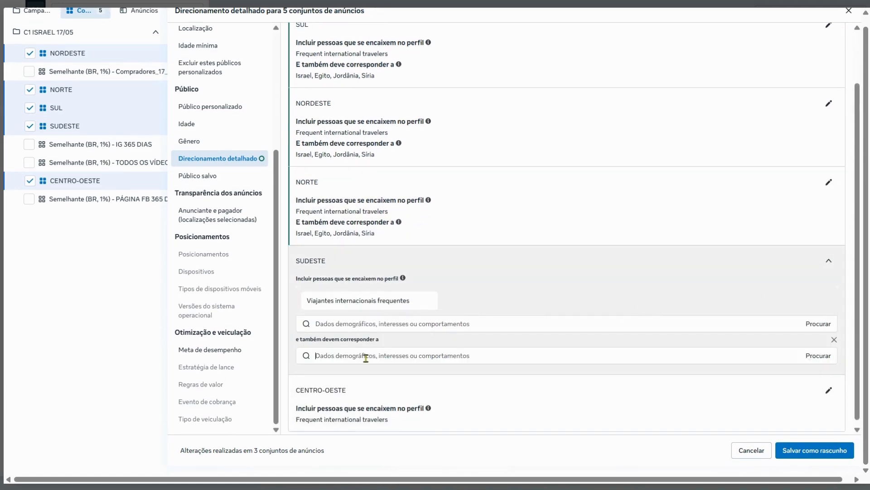
{"action": "key", "text": "ctrl+v"}
{"action": "left_click", "coordinate": [828, 260]}
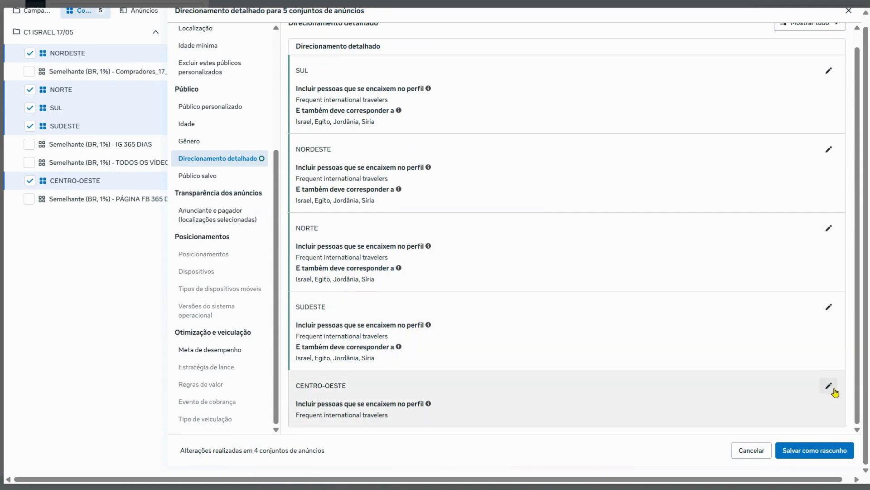
Narrow the CENTRO-OESTE ad set's detailed targeting with the copied interests Israel, Egito, Jordânia and Síria
{"action": "left_click", "coordinate": [829, 383]}
{"action": "scroll", "coordinate": [746, 294], "scroll_direction": "down", "scroll_amount": 1}
{"action": "left_click", "coordinate": [354, 406]}
{"action": "type", "text": "Israel, Egito, Jordânia, Síria"}
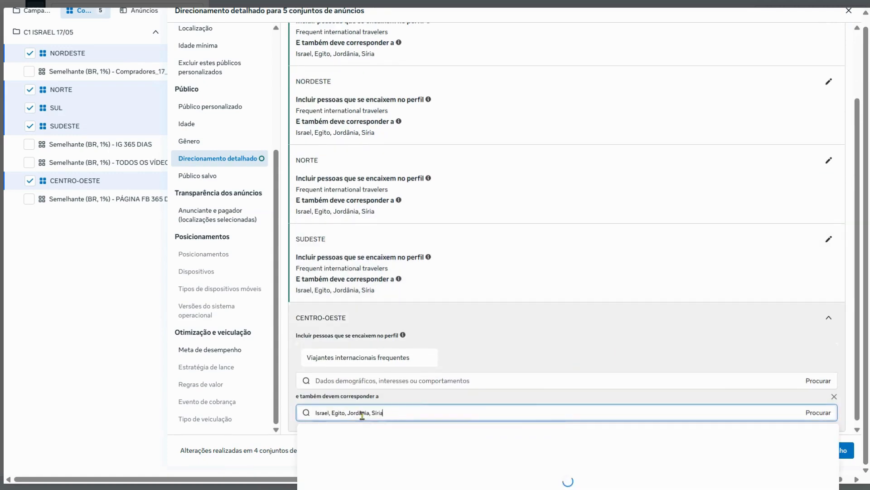
{"action": "left_click", "coordinate": [829, 317]}
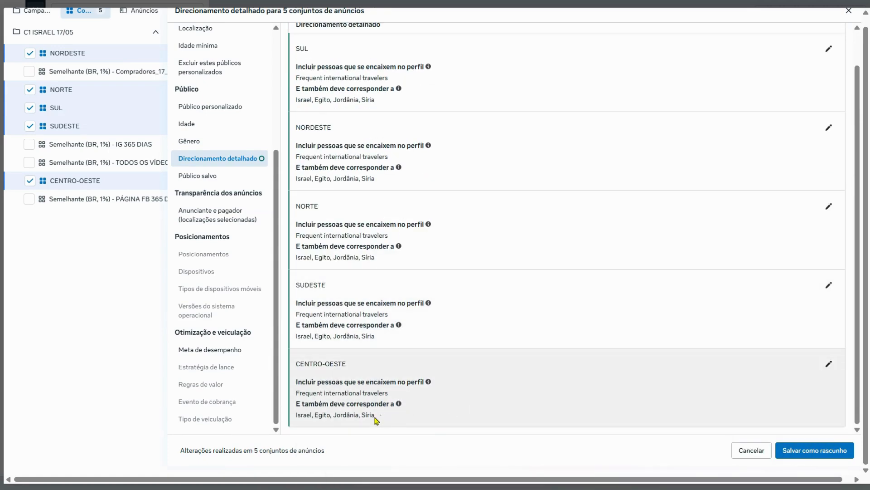
Review the CENTRO-OESTE ad set's traveller and interest conditions, and save the detailed targeting of all five ad sets as a draft
{"action": "left_click_drag", "start_coordinate": [377, 415], "coordinate": [295, 414]}
{"action": "triple_click", "coordinate": [341, 364]}
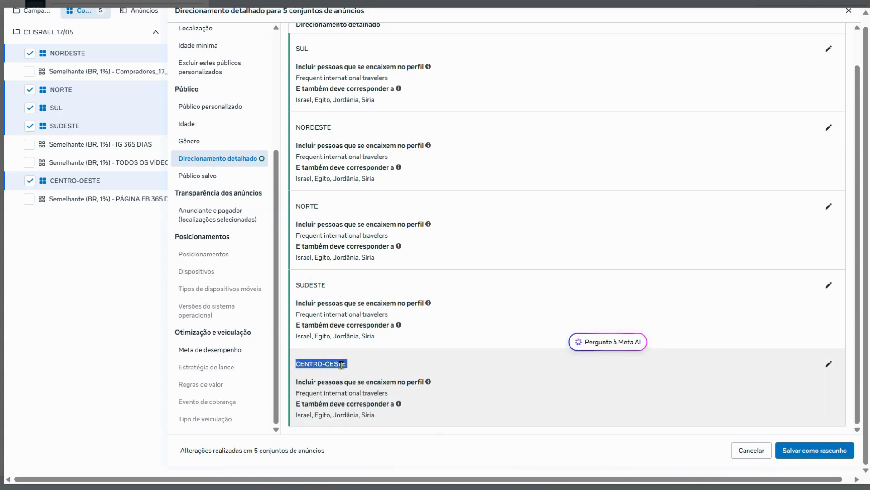
{"action": "triple_click", "coordinate": [343, 393]}
{"action": "triple_click", "coordinate": [335, 415]}
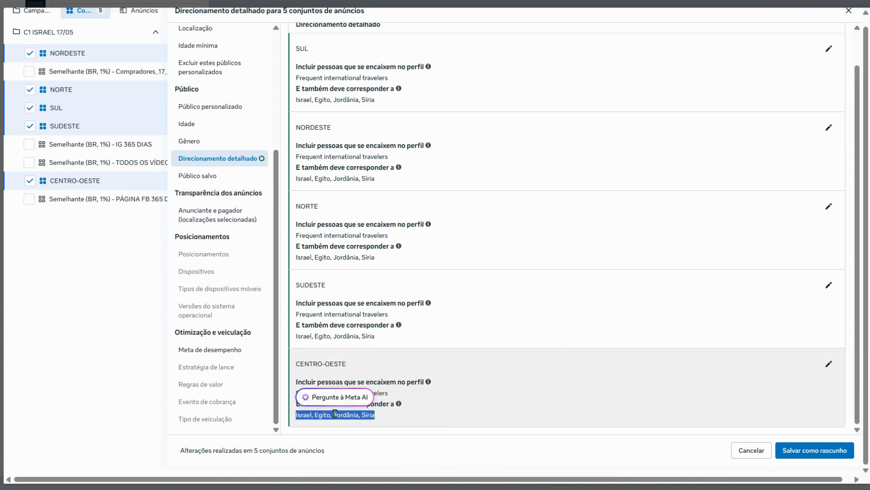
{"action": "left_click", "coordinate": [831, 450]}
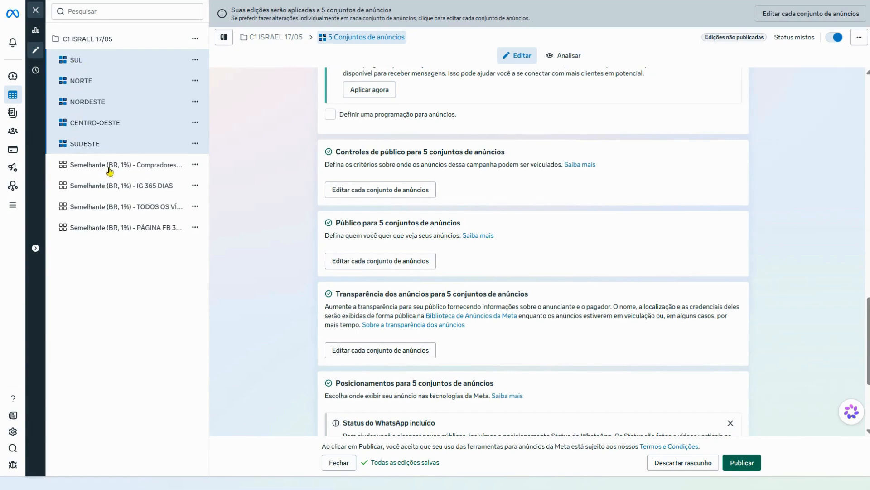
Review the CENTRO-OESTE, NORDESTE and NORTE ad sets individually, including their locations and audience definitions
{"action": "left_click", "coordinate": [93, 129]}
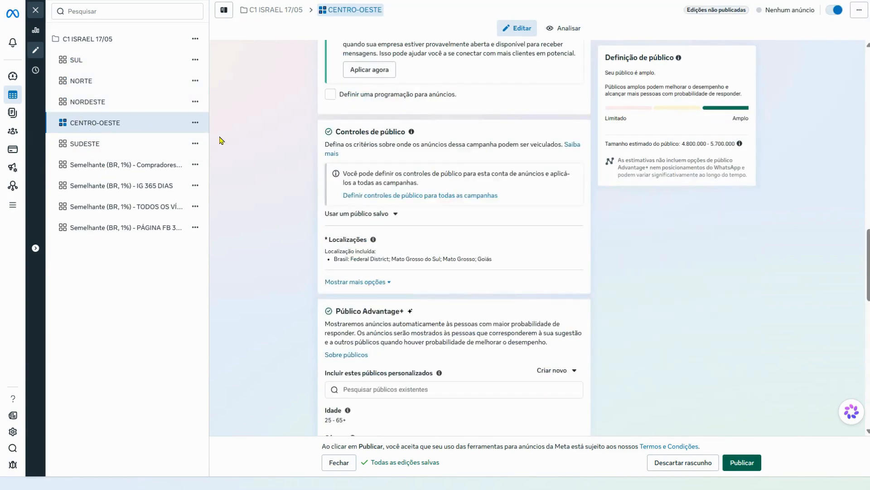
{"action": "left_click", "coordinate": [91, 103]}
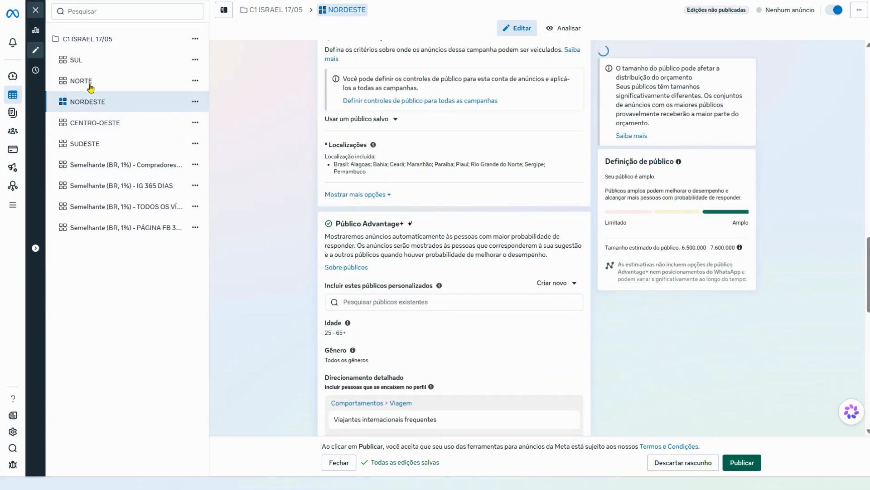
{"action": "left_click", "coordinate": [88, 83]}
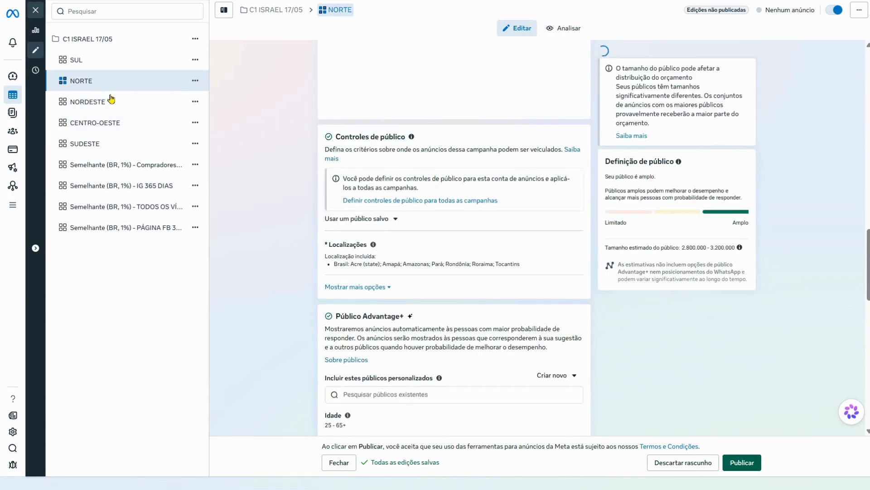
Select the SUL, NORTE, NORDESTE, CENTRO-OESTE and SUDESTE ad sets together and publish their edits
{"action": "left_click", "coordinate": [88, 63], "text": "ctrl"}
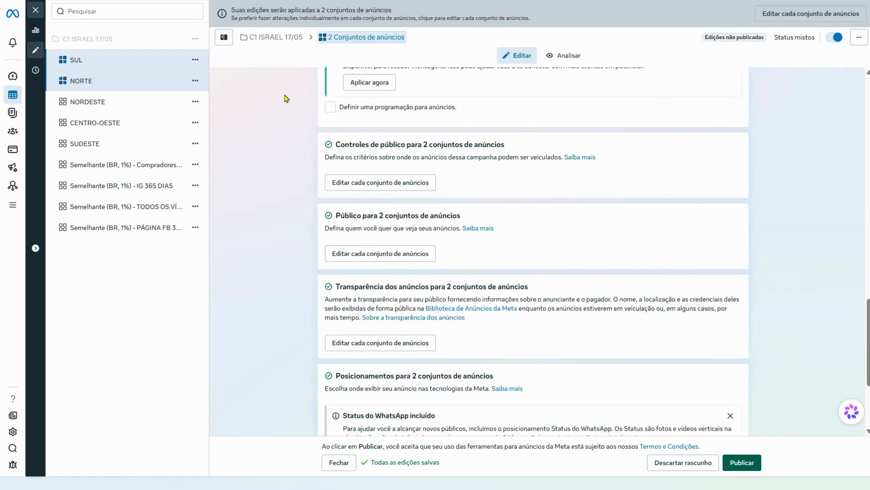
{"action": "left_click", "coordinate": [95, 104], "text": "ctrl"}
{"action": "left_click", "coordinate": [86, 124], "text": "ctrl"}
{"action": "left_click", "coordinate": [80, 147], "text": "ctrl"}
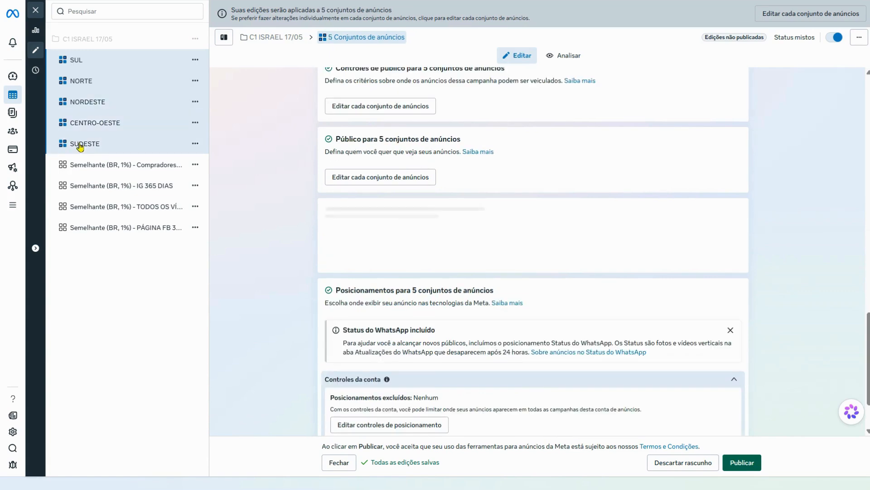
{"action": "left_click", "coordinate": [742, 462]}
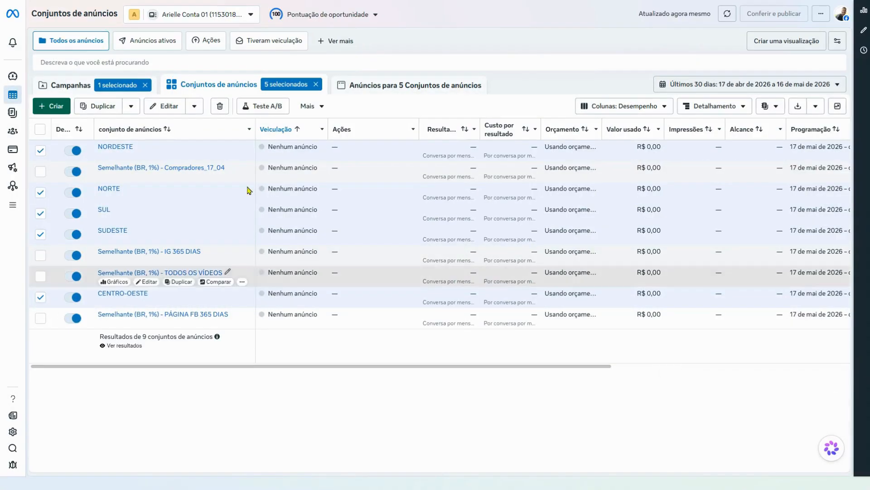
Reopen the ad sets of campaign "C1 ISRAEL 17/05" from the campaign list and clear the ad set selection
{"action": "left_click", "coordinate": [73, 85]}
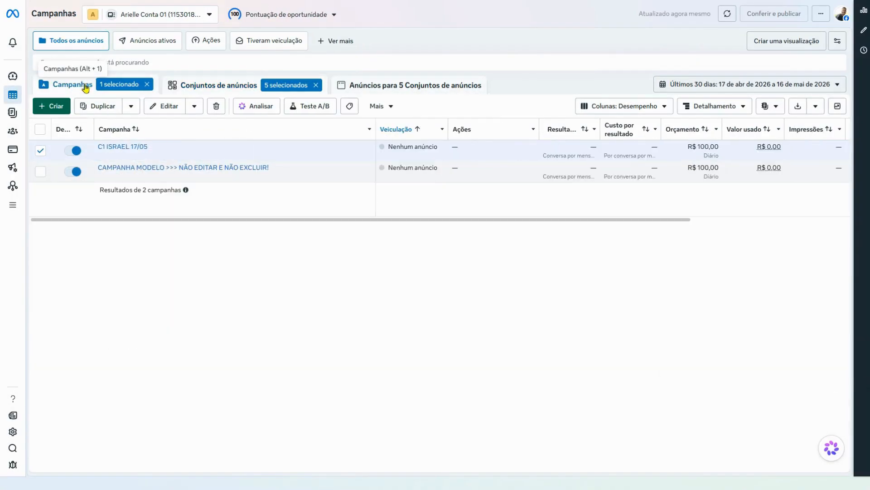
{"action": "left_click", "coordinate": [118, 148]}
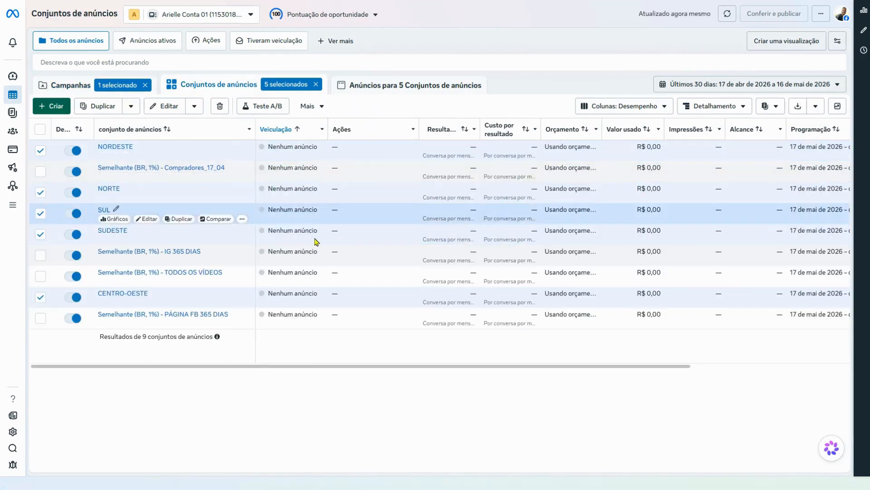
{"action": "left_click", "coordinate": [40, 129]}
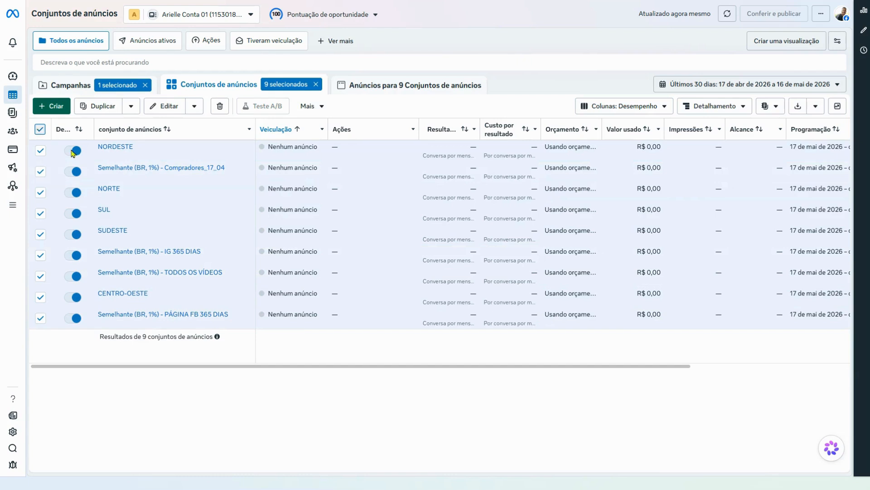
{"action": "left_click", "coordinate": [40, 129]}
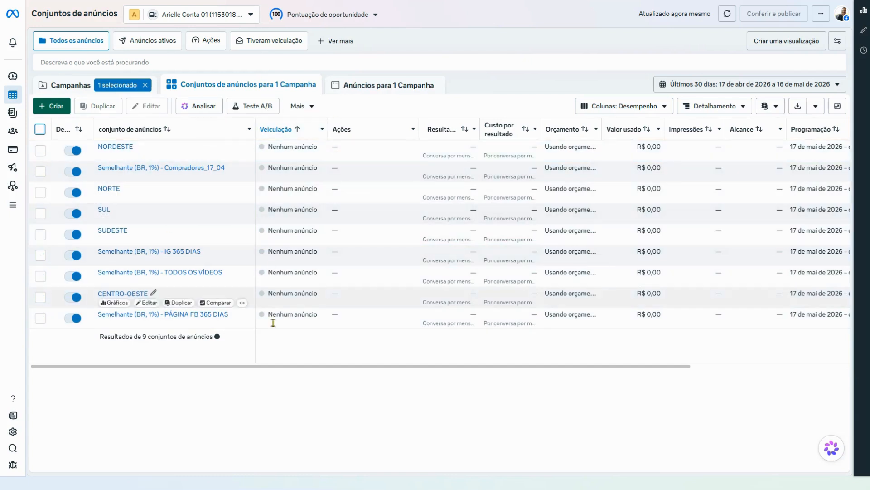
Start creating an ad in campaign "C1 ISRAEL 17/05" and place it in the existing ad set SUL
{"action": "left_click", "coordinate": [370, 89]}
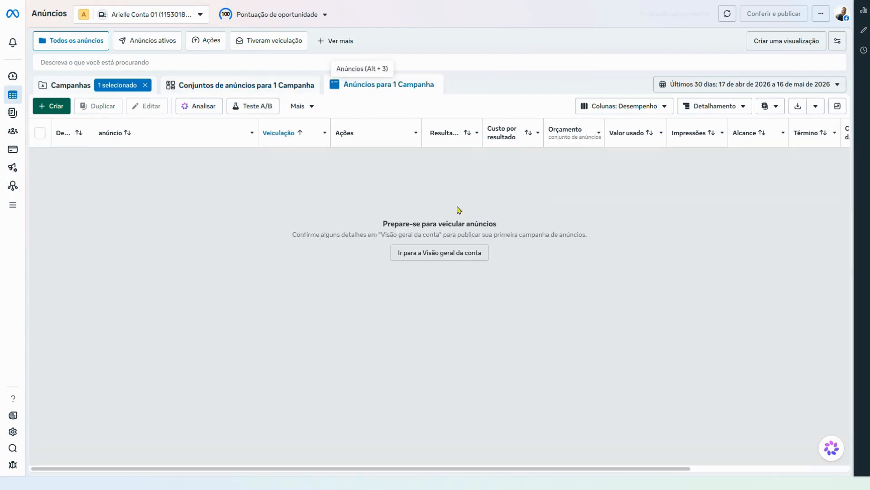
{"action": "left_click", "coordinate": [55, 108]}
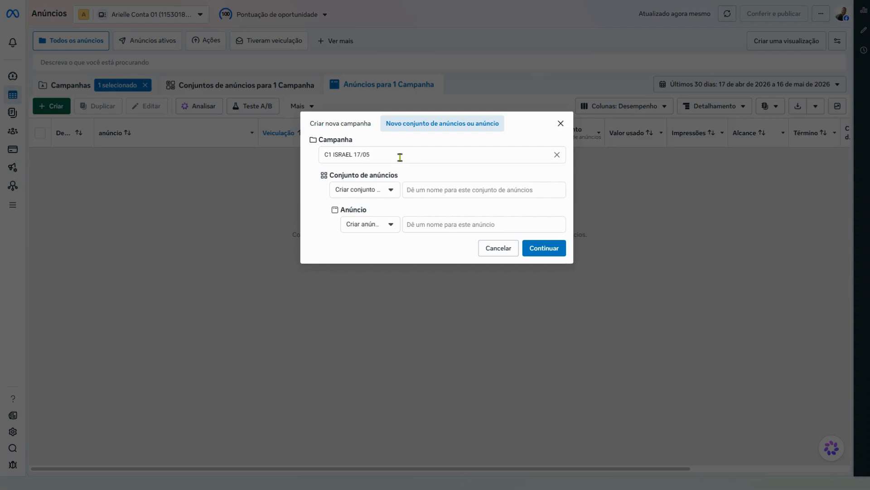
{"action": "left_click", "coordinate": [398, 154]}
{"action": "left_click", "coordinate": [314, 217]}
{"action": "left_click", "coordinate": [375, 193]}
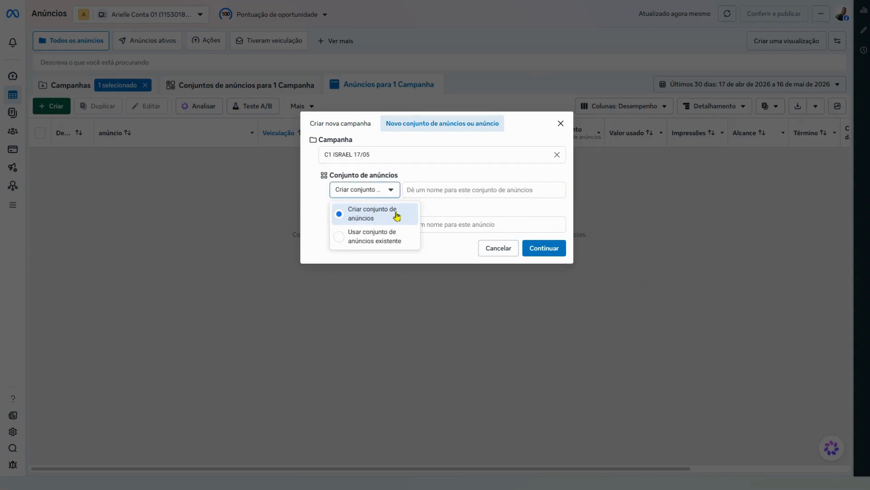
{"action": "left_click", "coordinate": [370, 239]}
{"action": "left_click", "coordinate": [354, 195]}
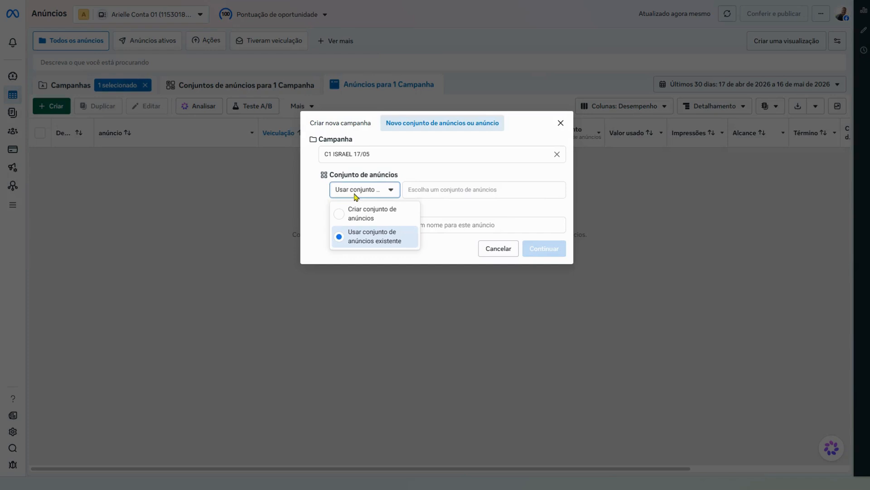
{"action": "left_click", "coordinate": [338, 192]}
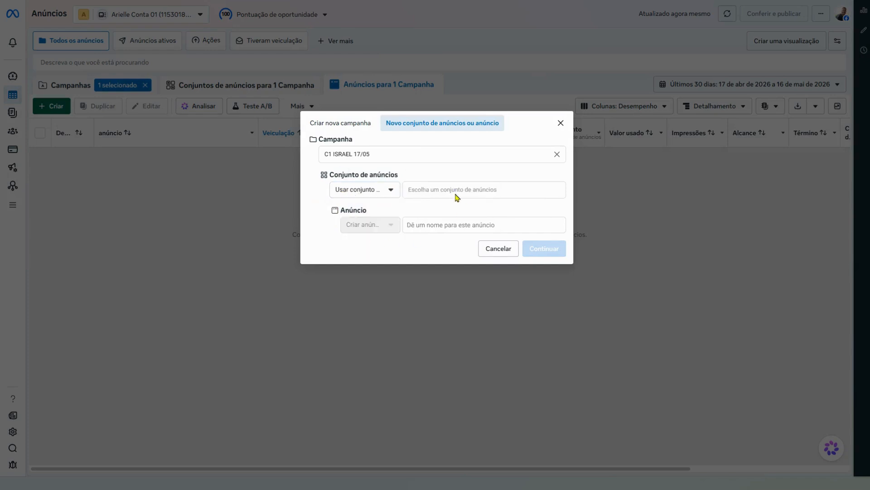
{"action": "left_click", "coordinate": [472, 190]}
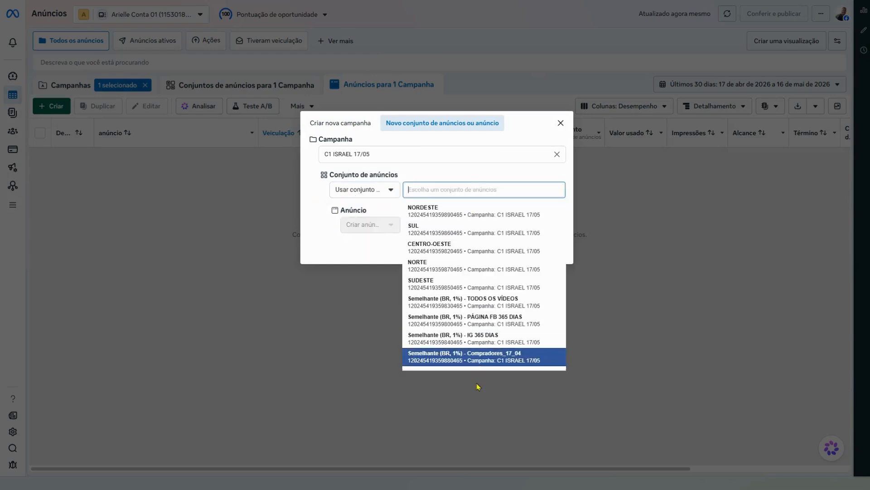
{"action": "left_click", "coordinate": [464, 231]}
Name the new ad "IMG ISRAEL" and continue to its editor
{"action": "left_click", "coordinate": [471, 226]}
{"action": "type", "text": "IMG ISRAEL"}
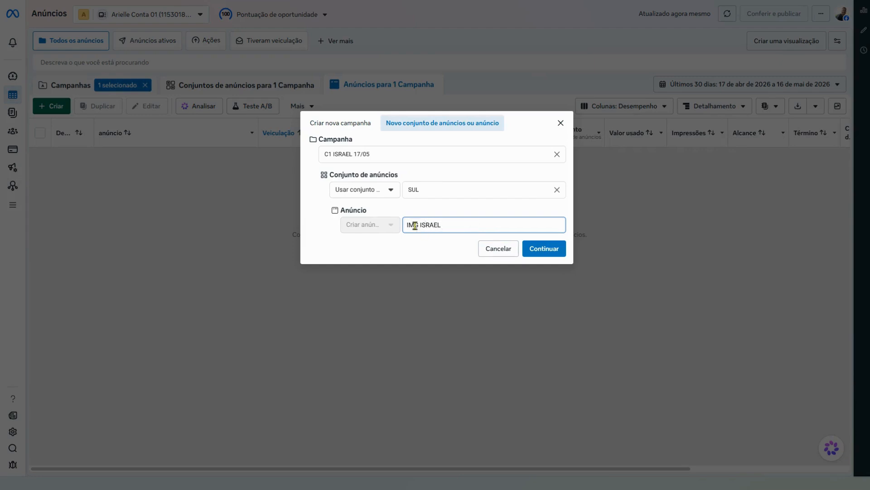
{"action": "left_click", "coordinate": [552, 249]}
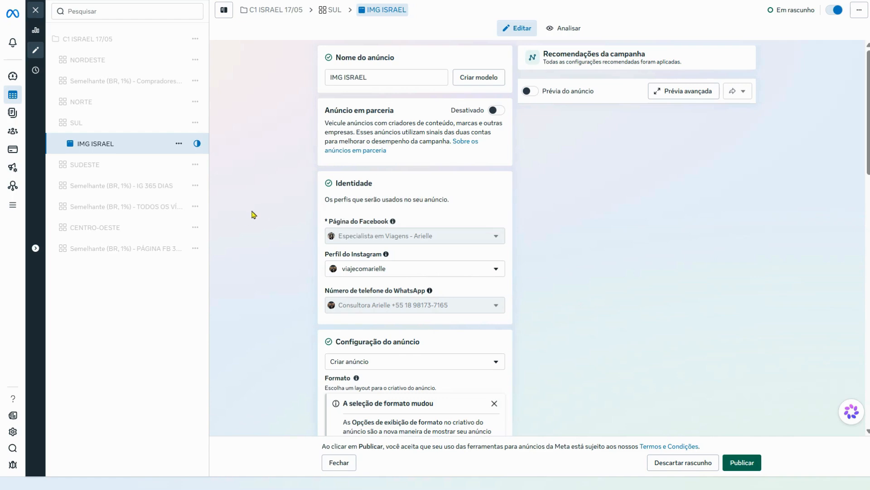
{"action": "triple_click", "coordinate": [374, 57]}
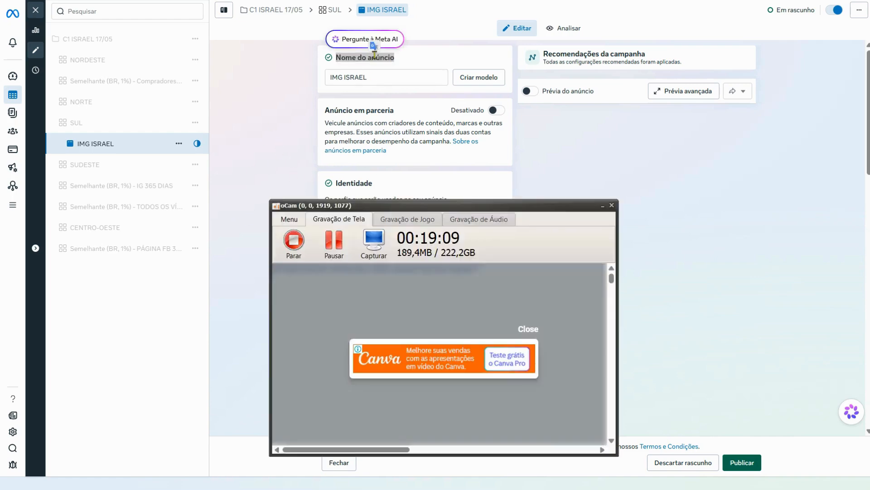